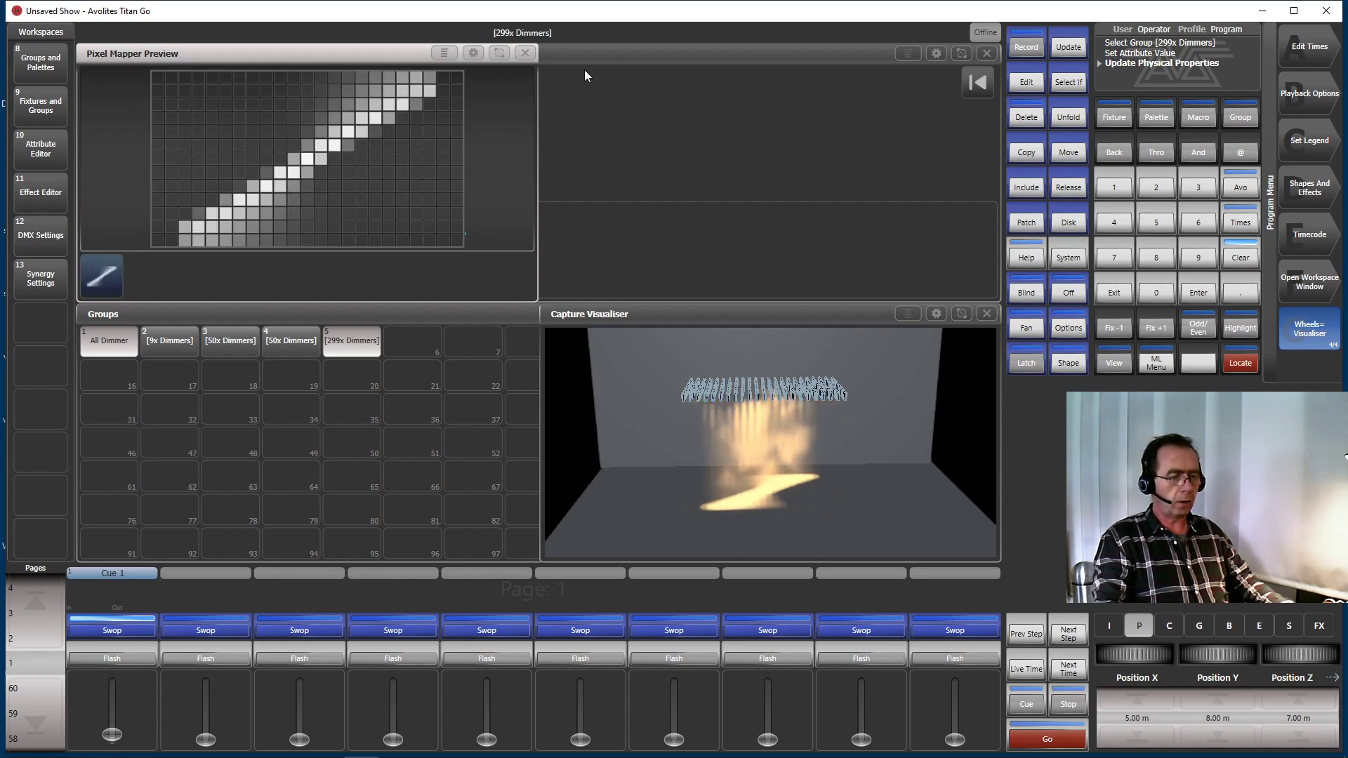
Close the Effect Editor and create a new show, keeping the name Unsaved Show.
click(687, 62)
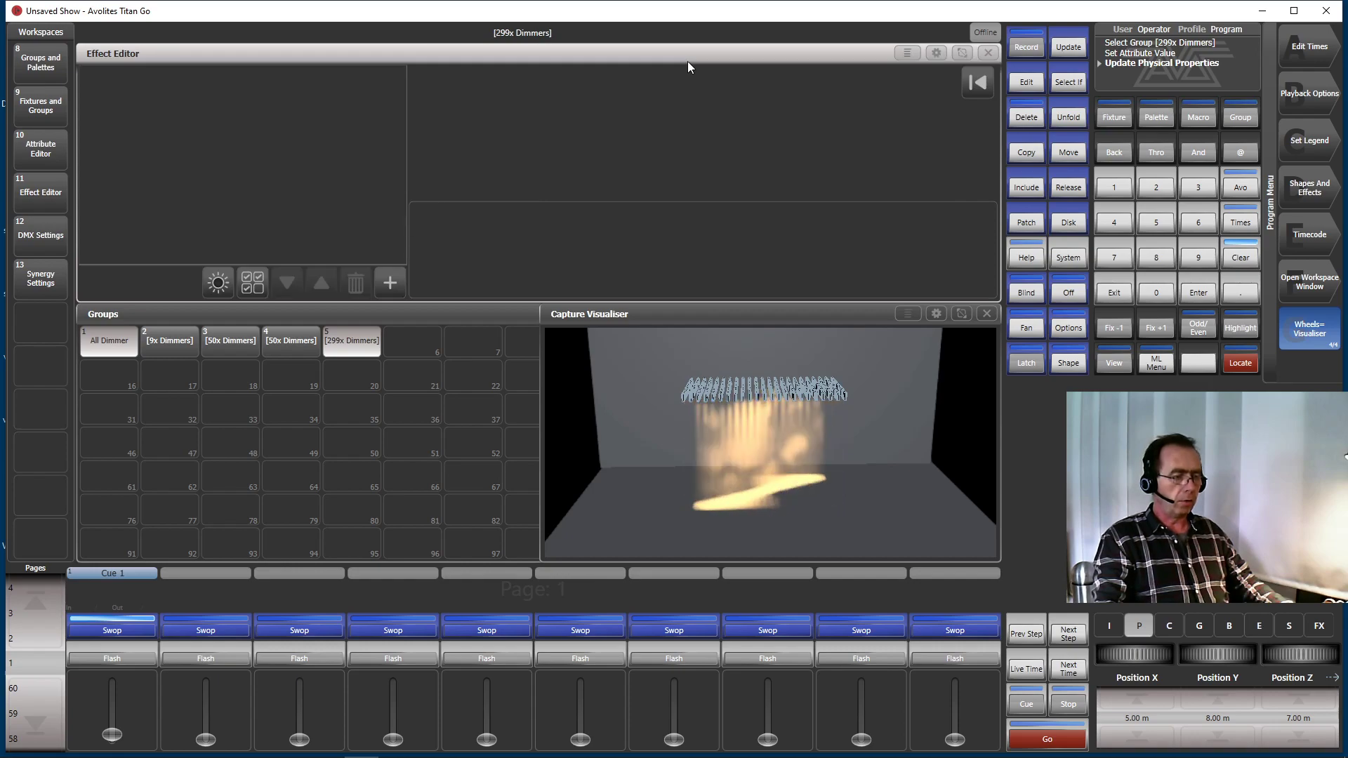
click(989, 54)
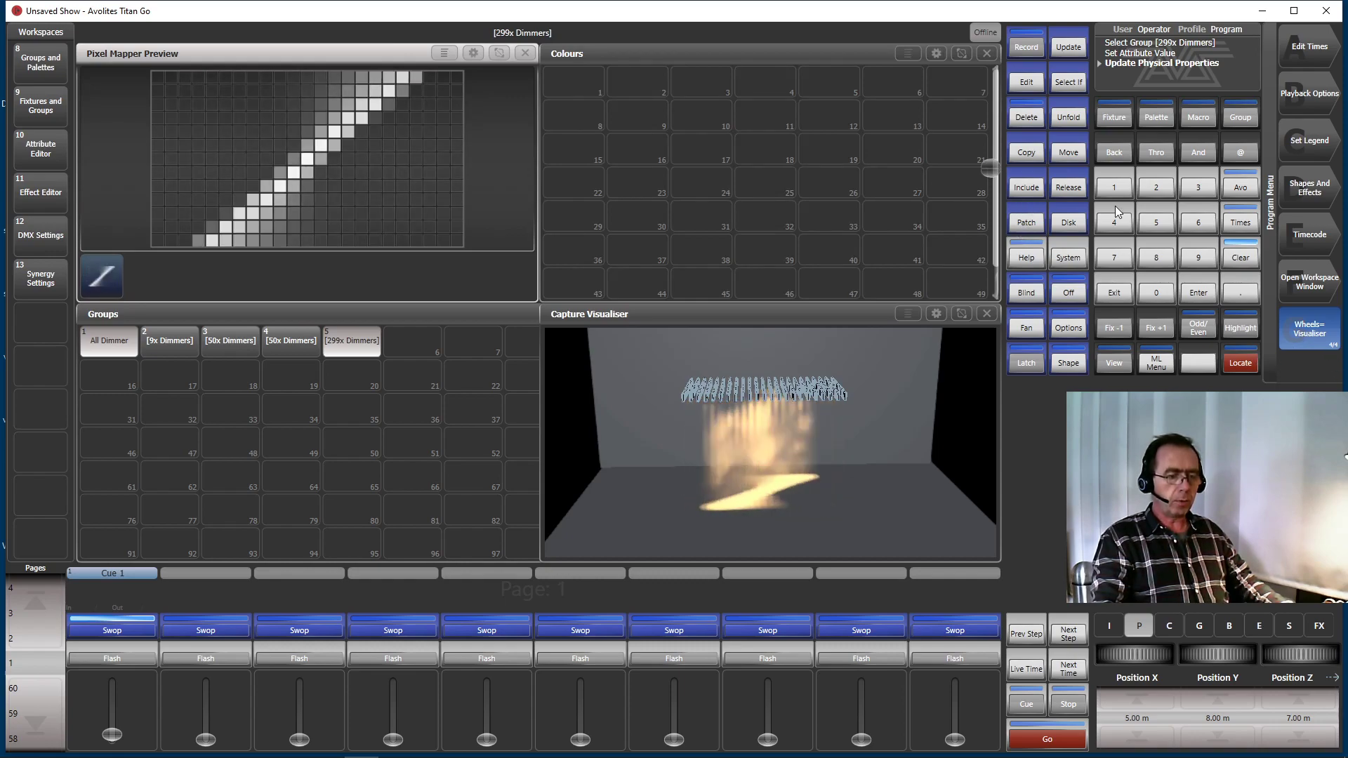
click(1069, 222)
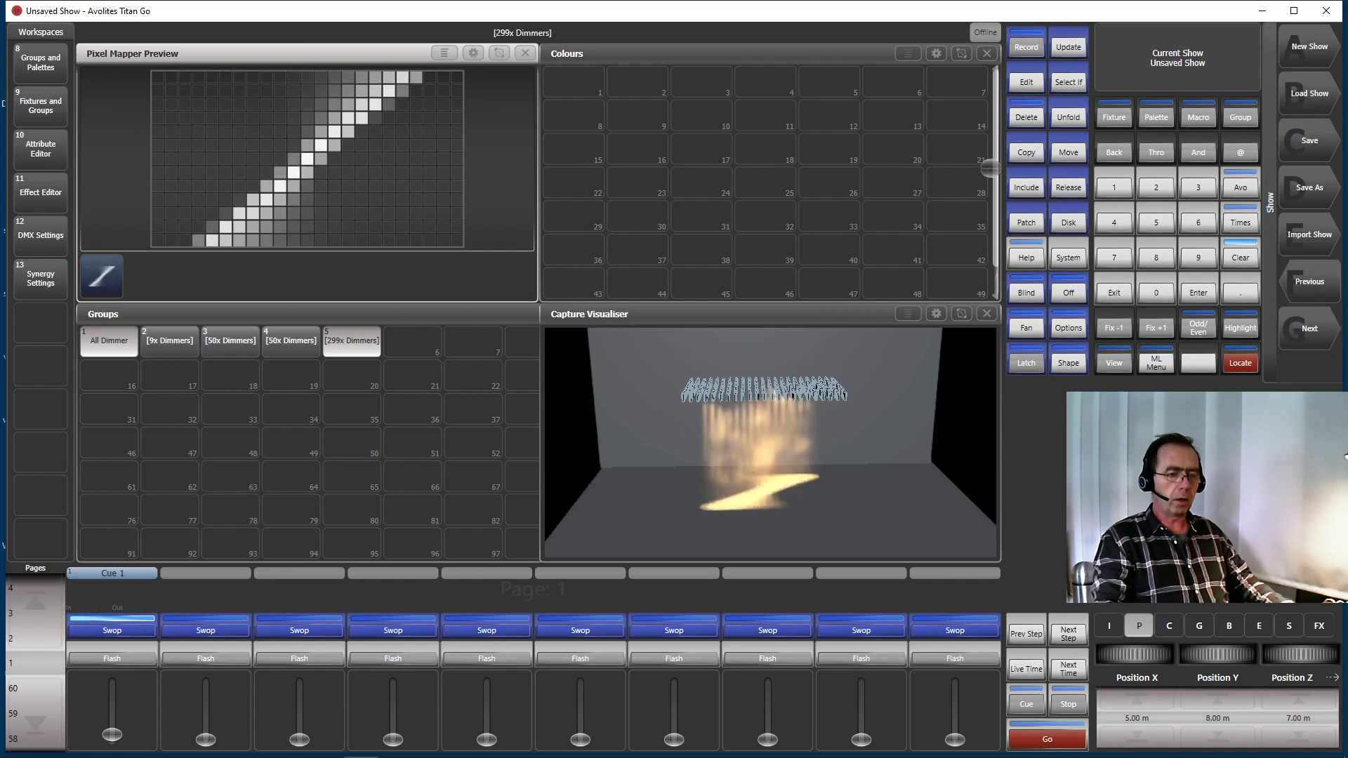
click(1322, 47)
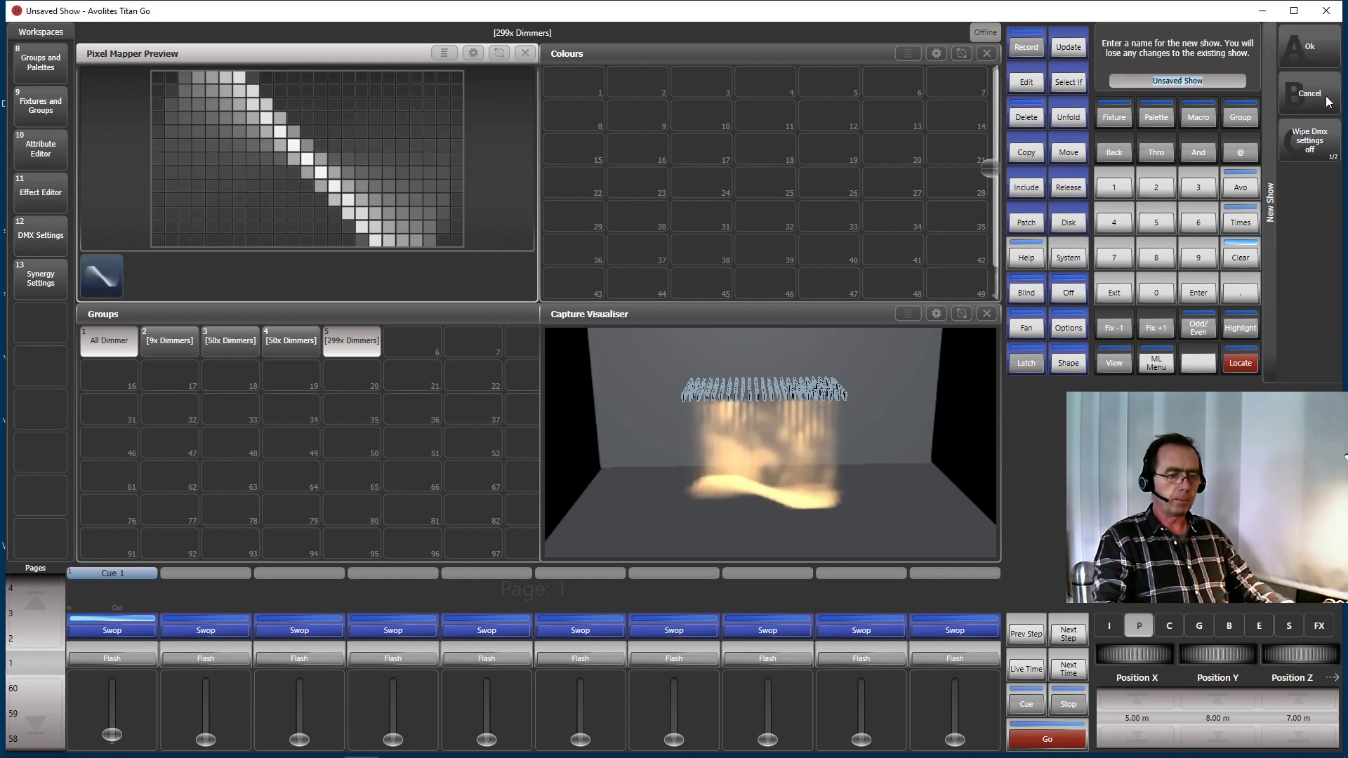
click(1323, 47)
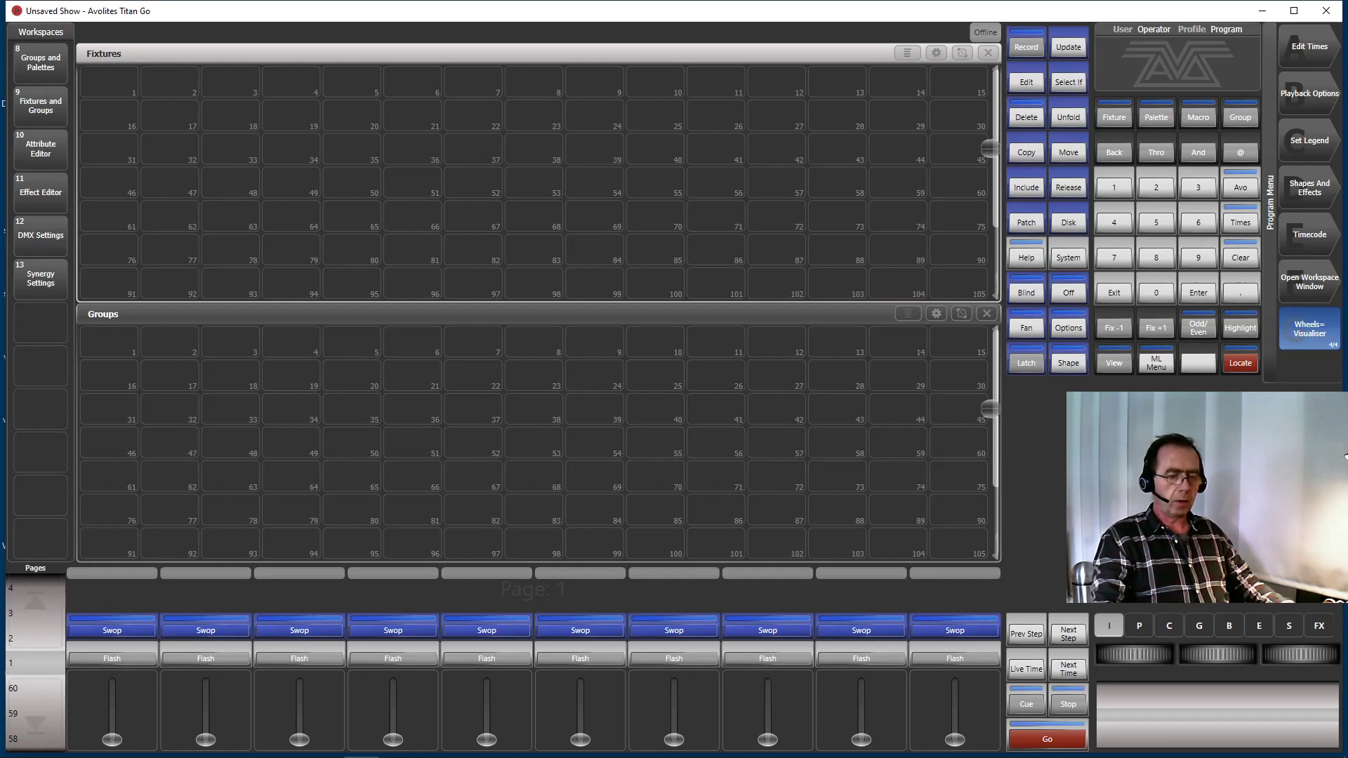
Open the Capture Visualiser and Capture Visualiser Settings windows in the workspace.
click(1312, 283)
text(pi)
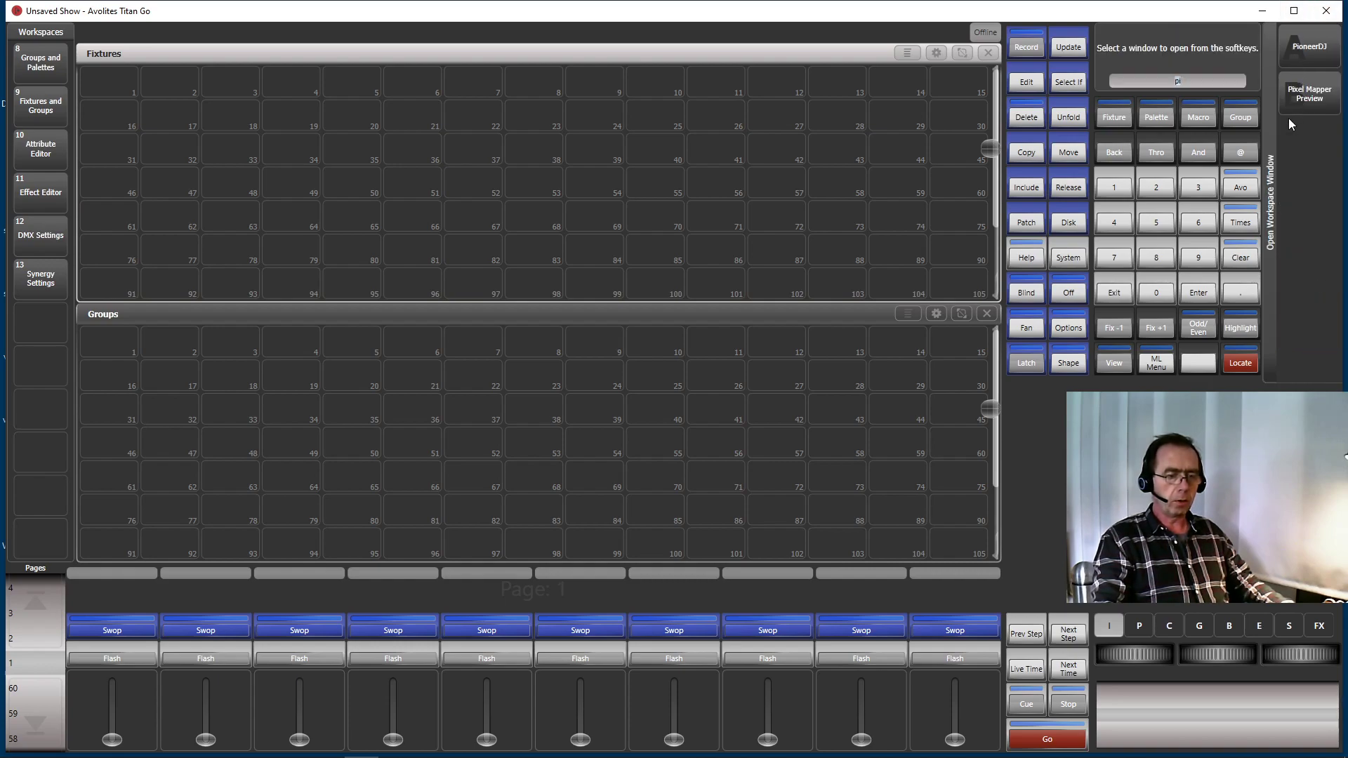
key(BackSpace)
key(BackSpace)
text(cap)
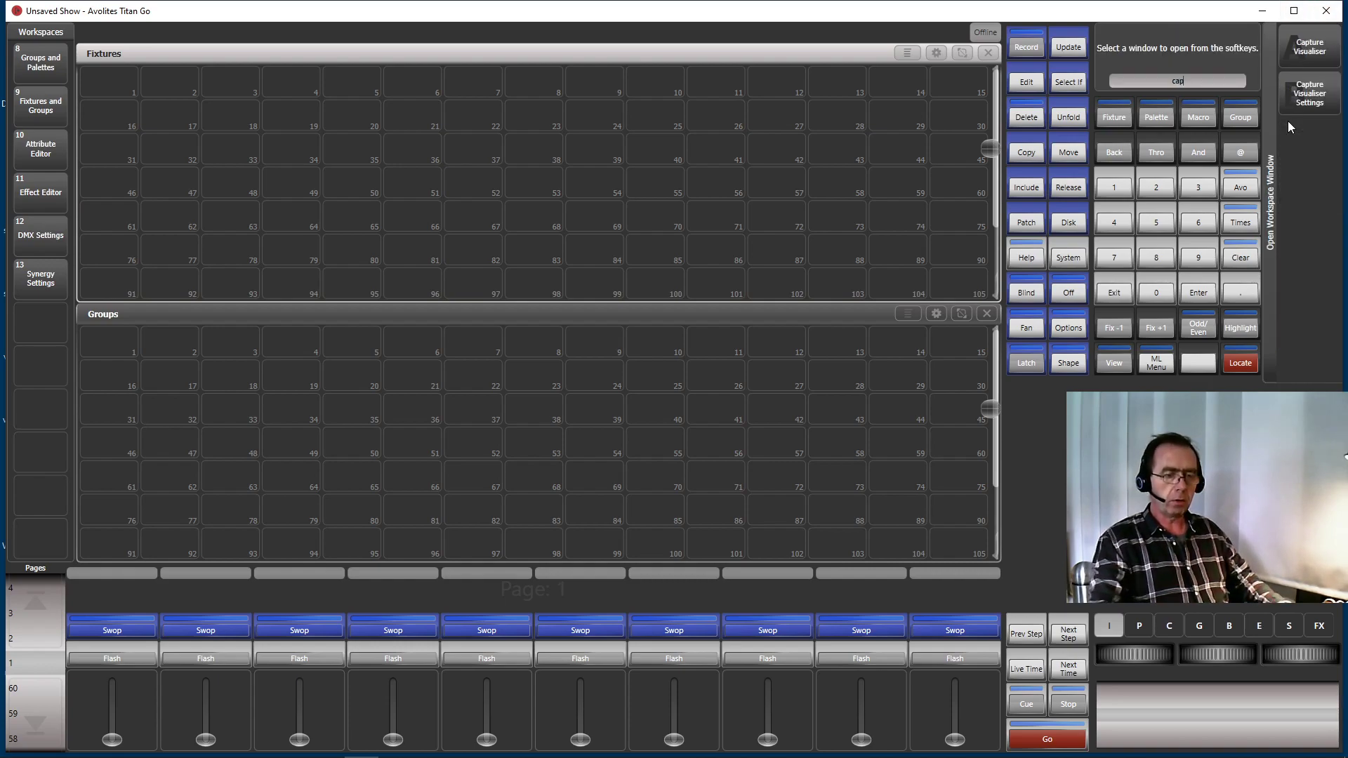
click(1313, 50)
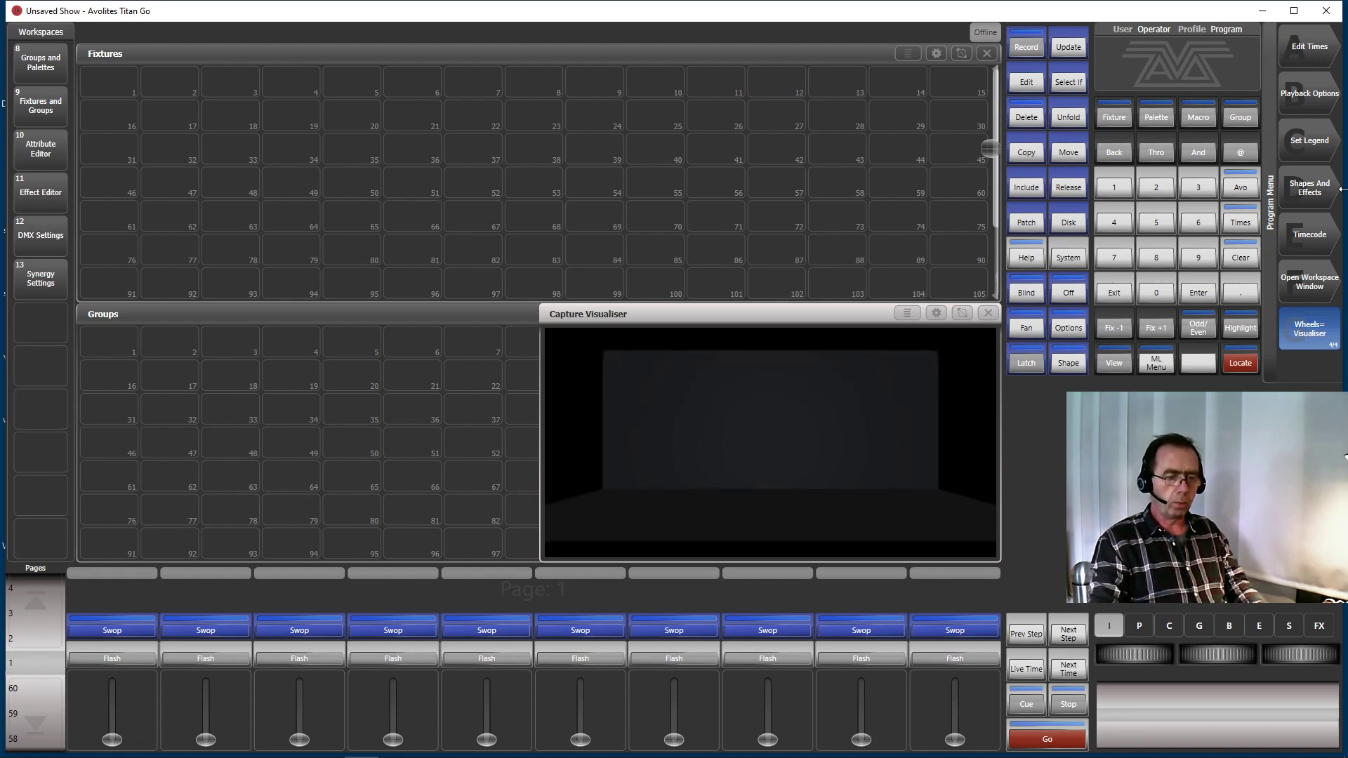
click(1322, 282)
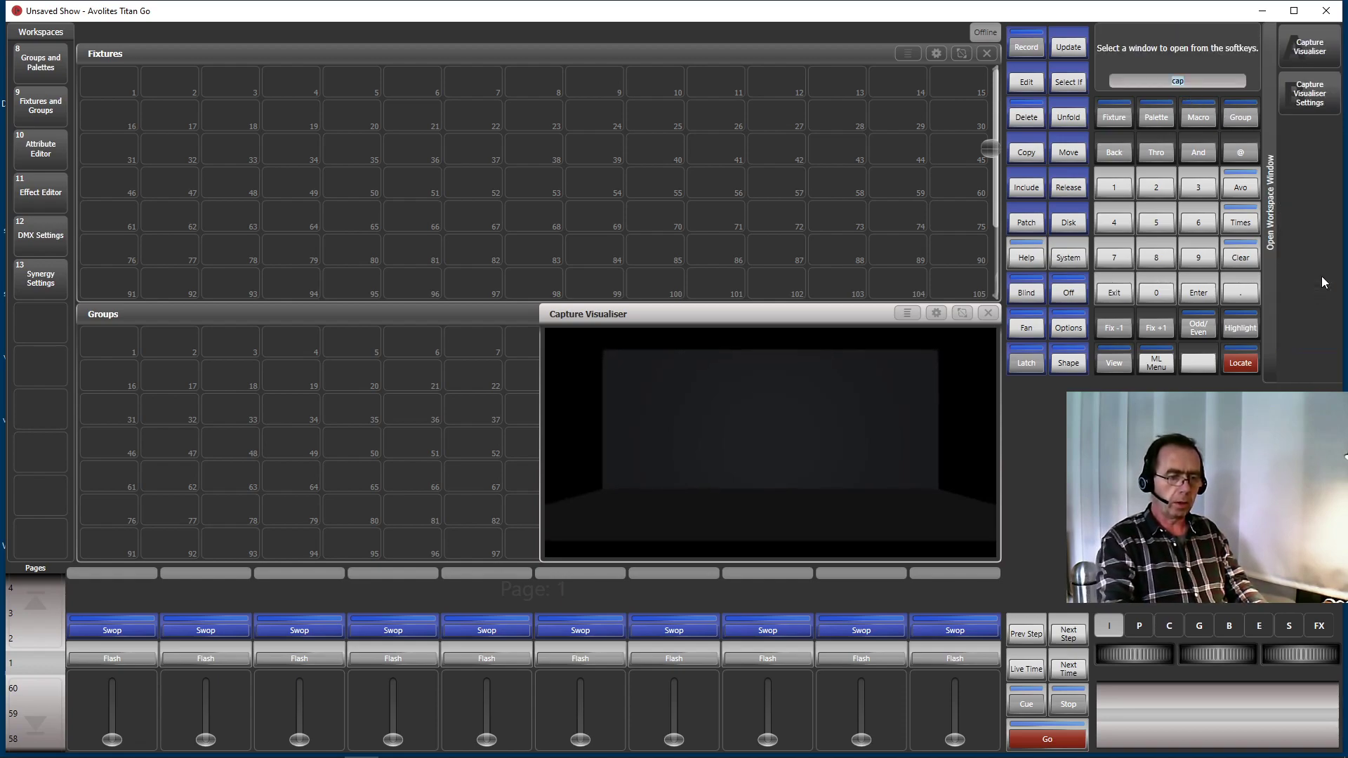
click(1316, 98)
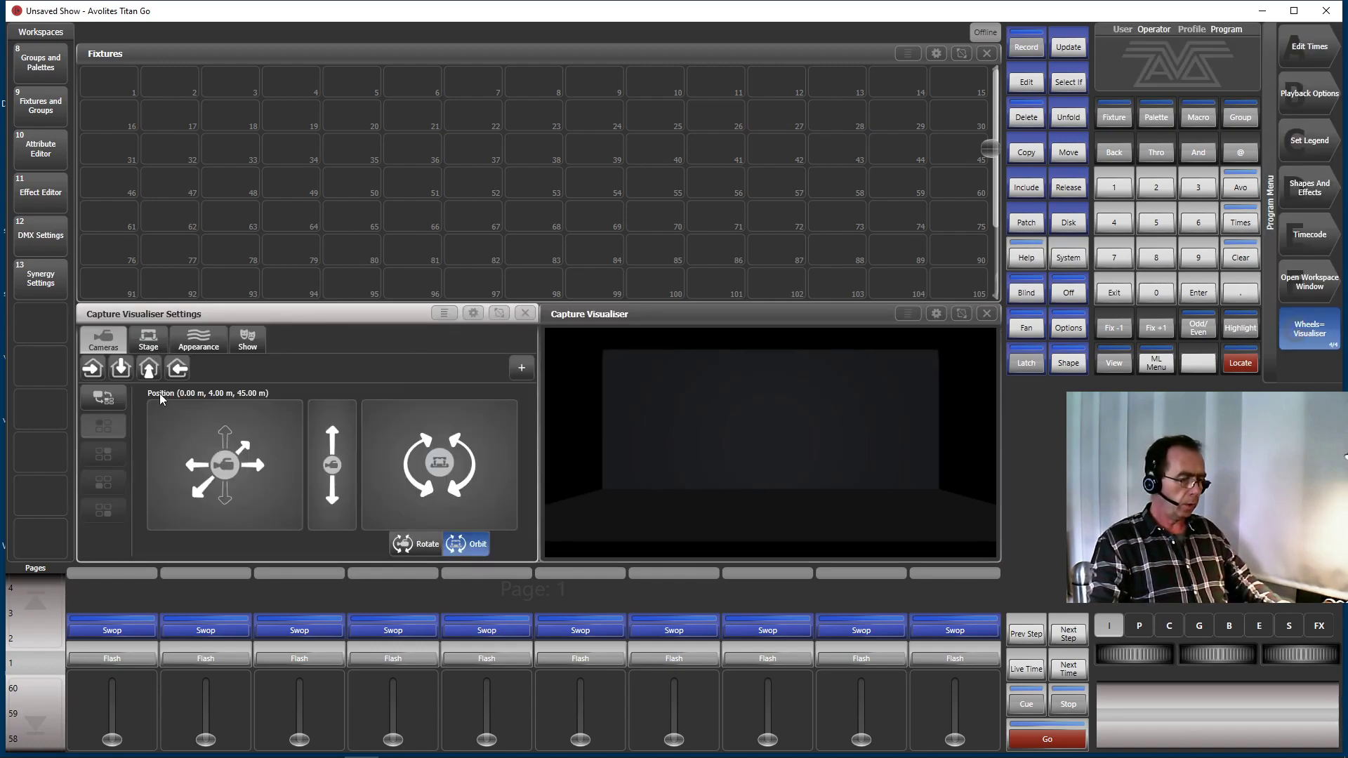
Set the visualiser's ambient lighting to 90% and its exposure adjustment to 100%.
click(196, 344)
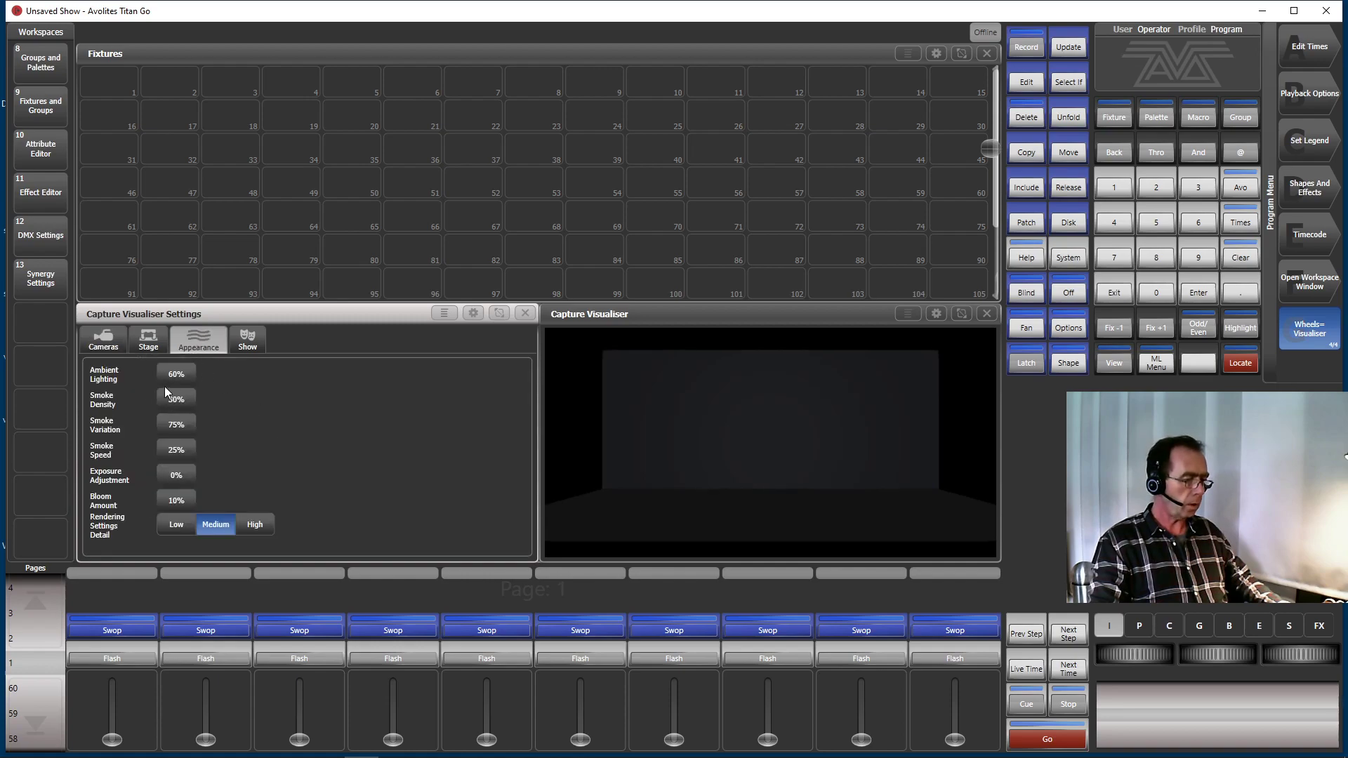
click(176, 376)
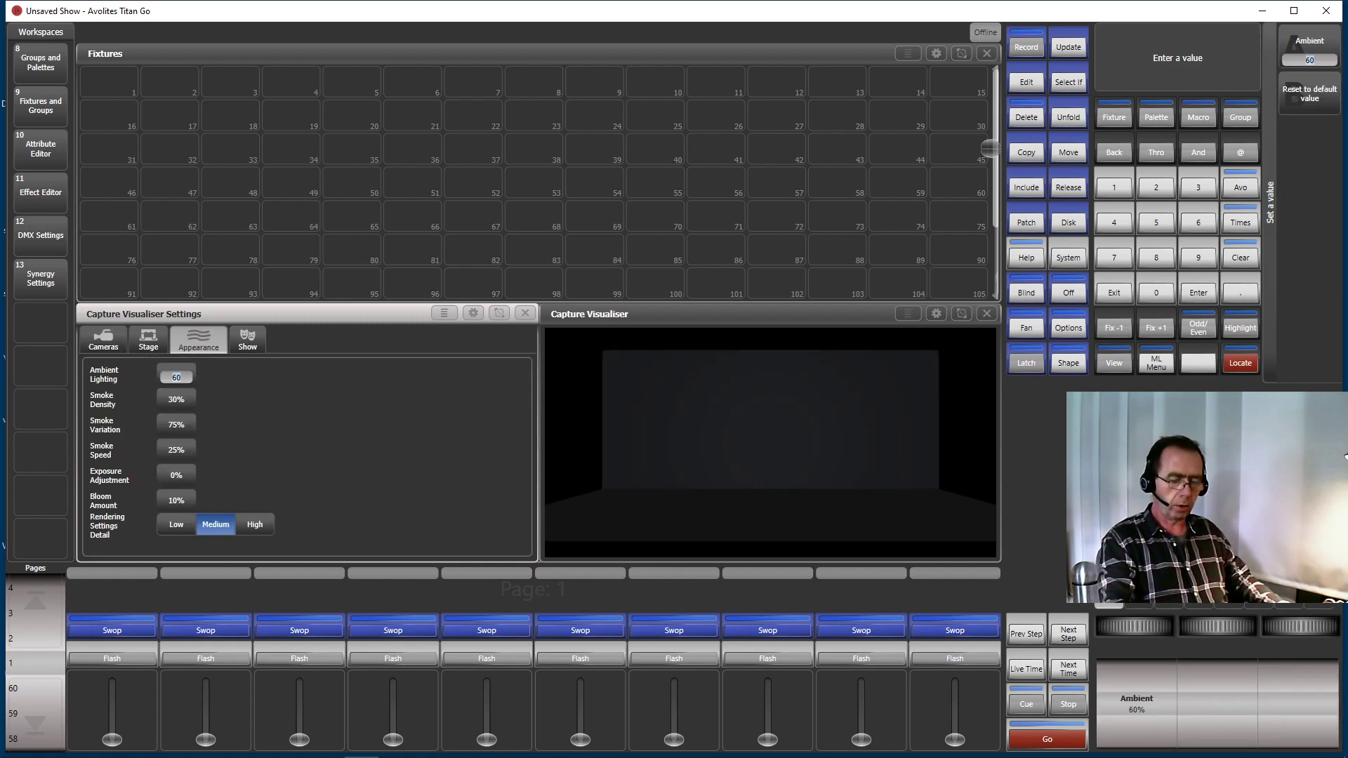
text(90)
key(Return)
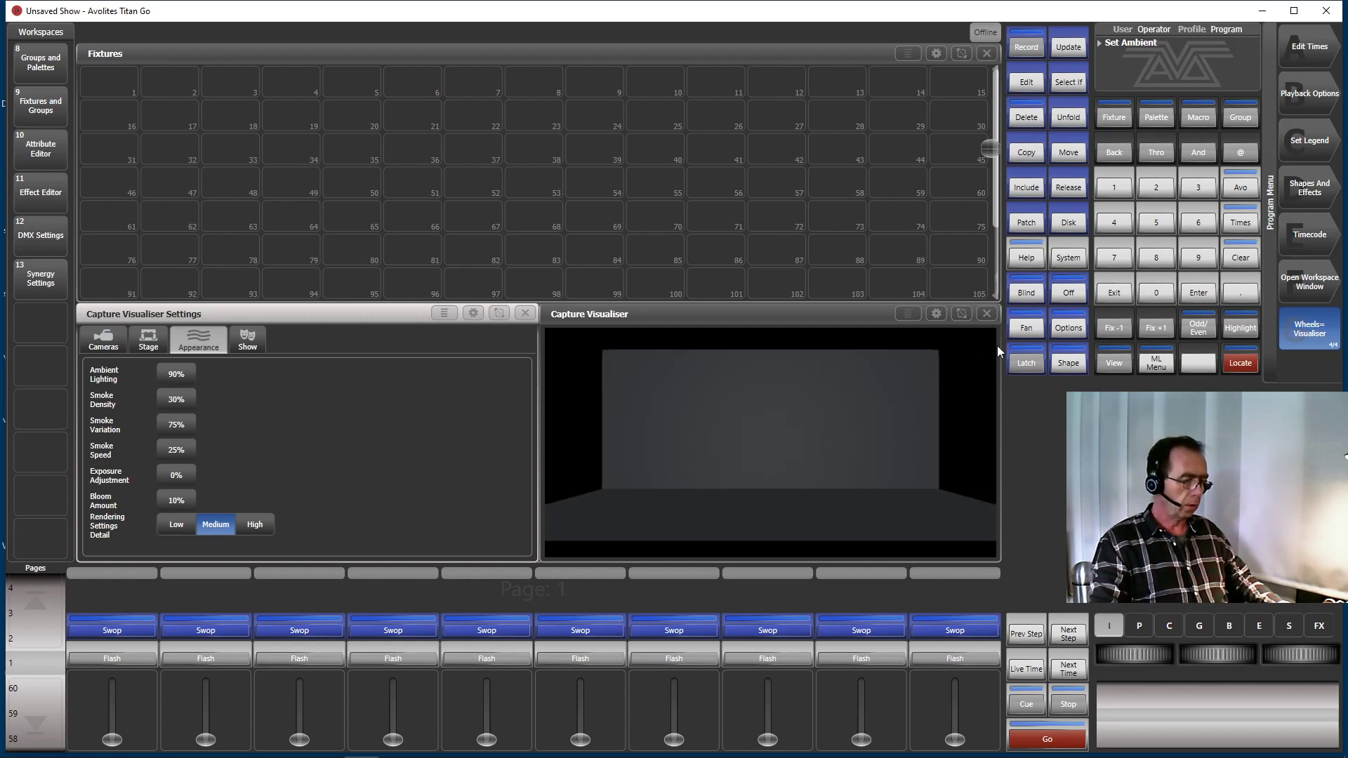
click(184, 478)
text(1)
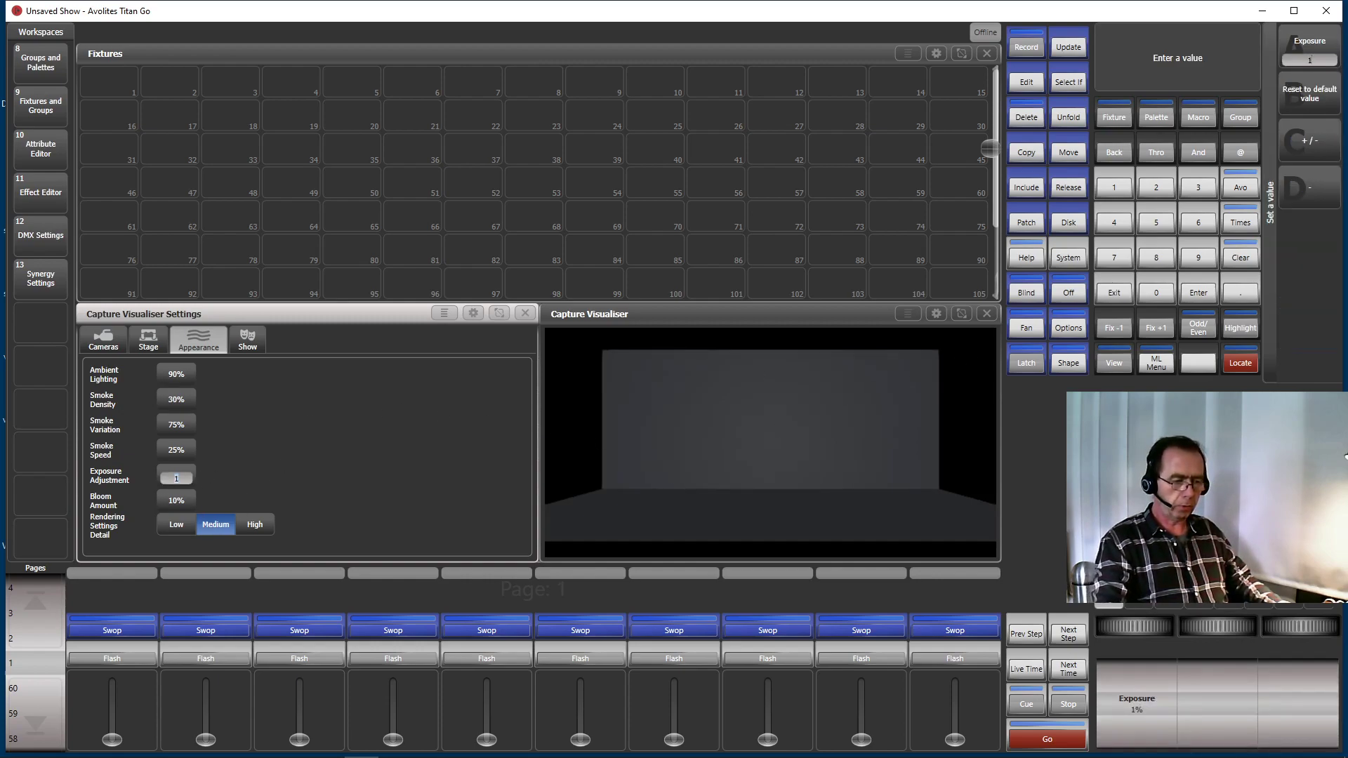
text(00)
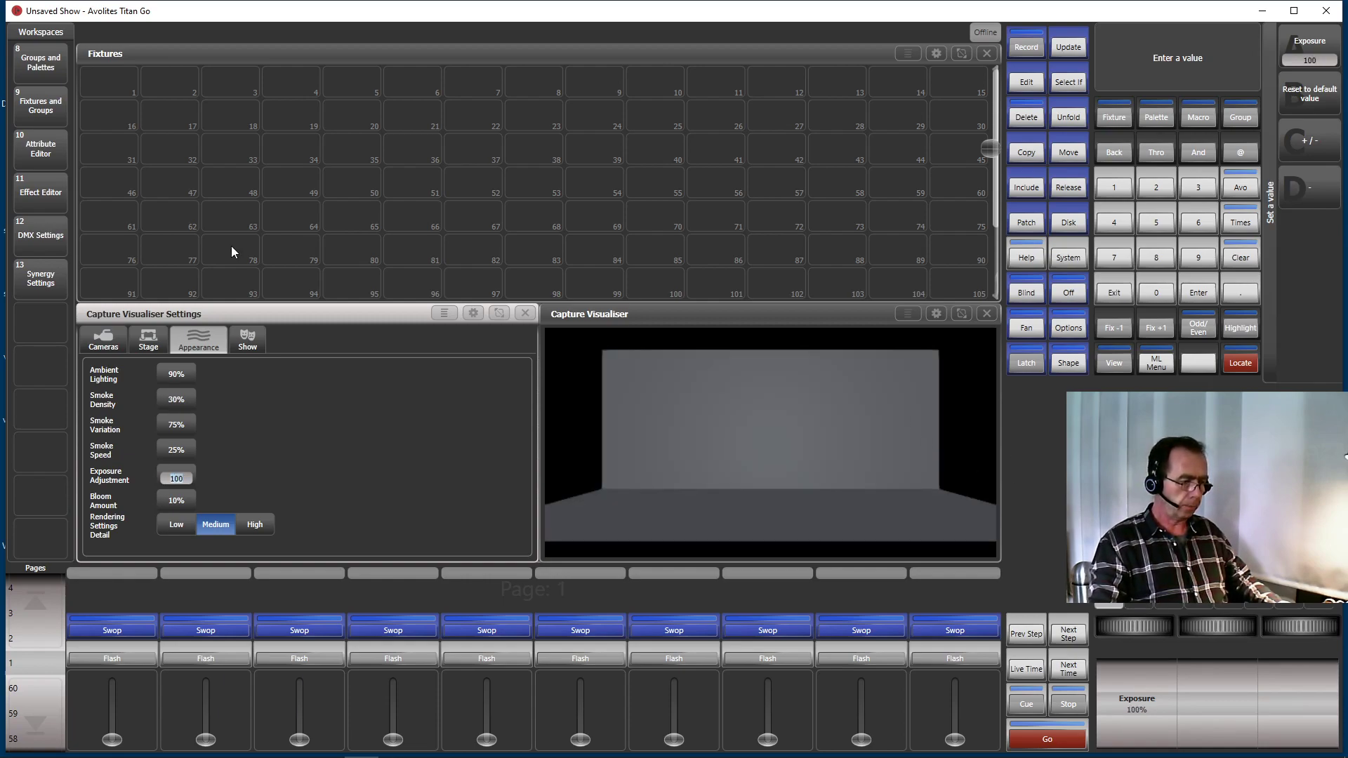
Move and orbit the visualiser camera to look down on the stage from about (-1.57 m, 21.90 m, 48.34 m).
click(109, 340)
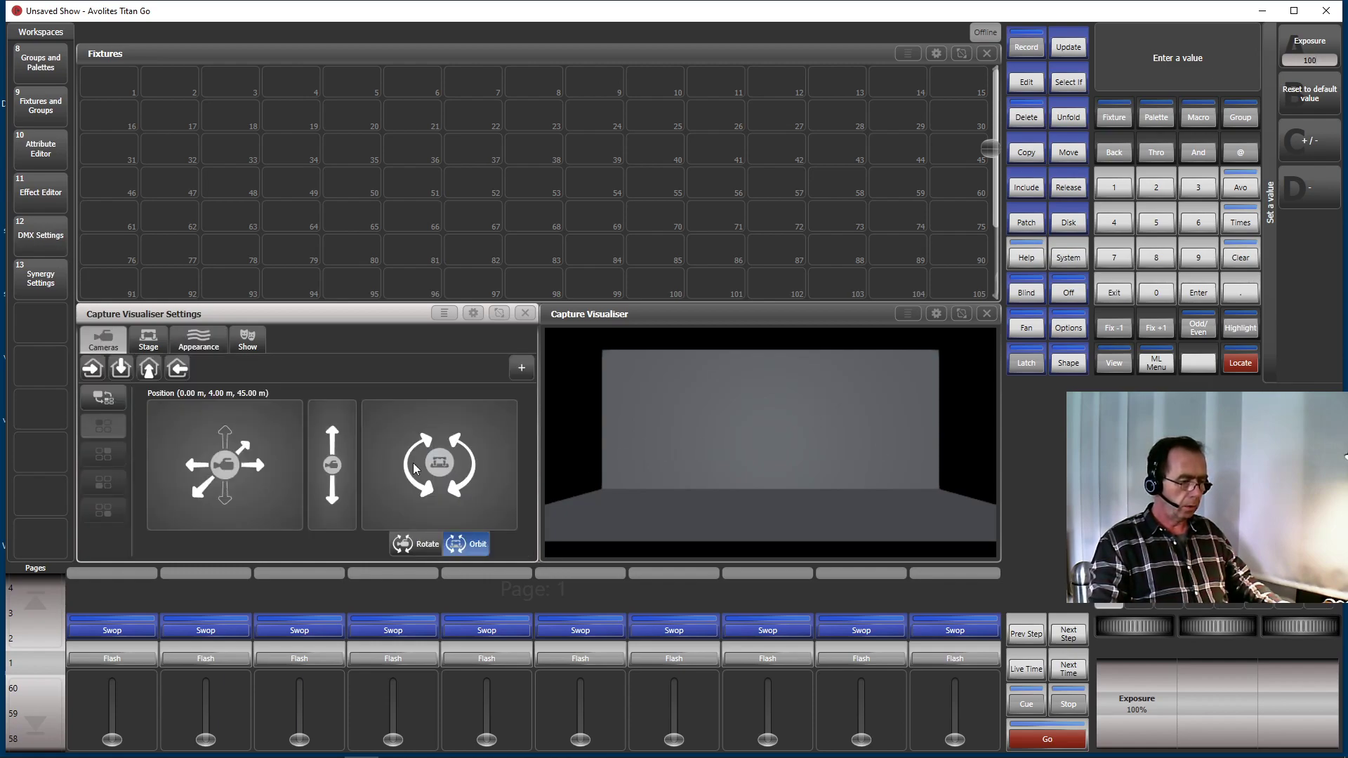
drag(225, 463, 201, 642)
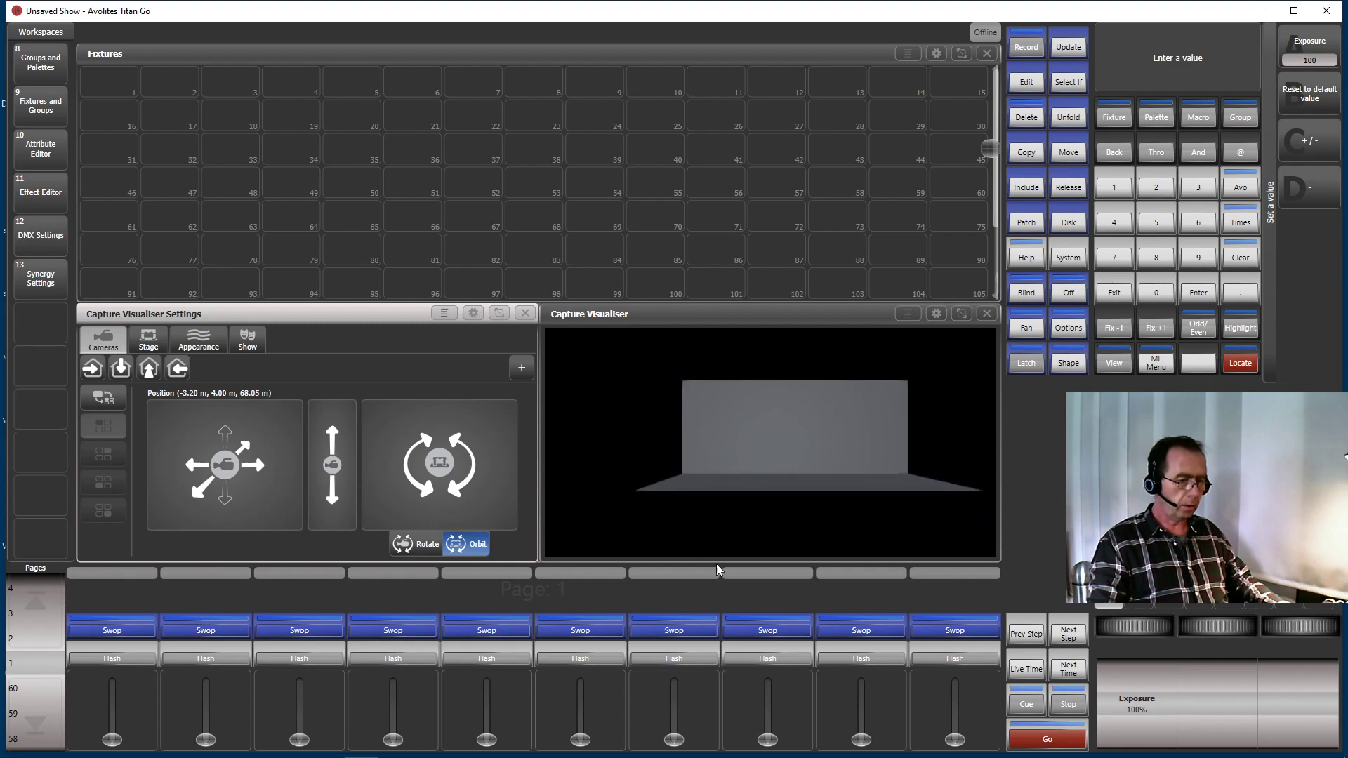
drag(496, 460, 443, 506)
drag(238, 460, 242, 345)
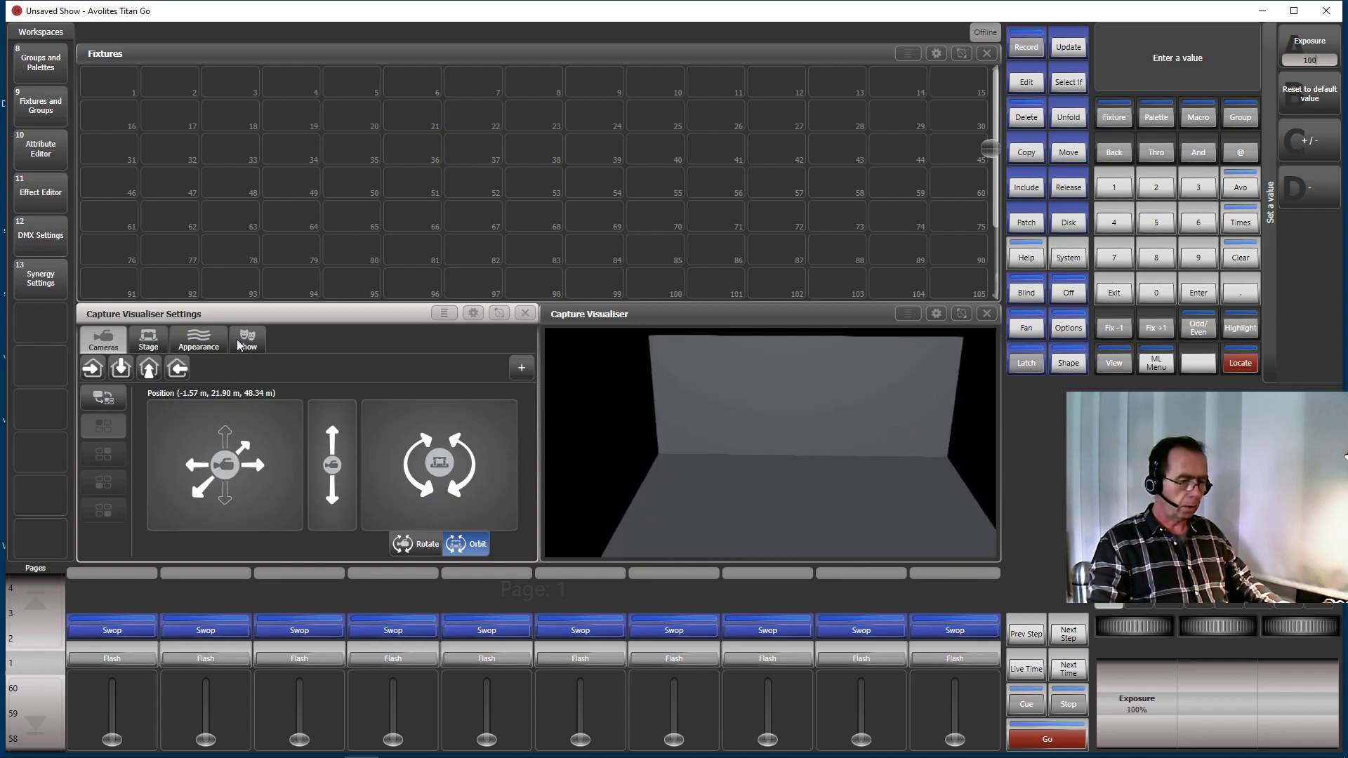
Save the current visualiser camera position under the name "view 1".
click(520, 375)
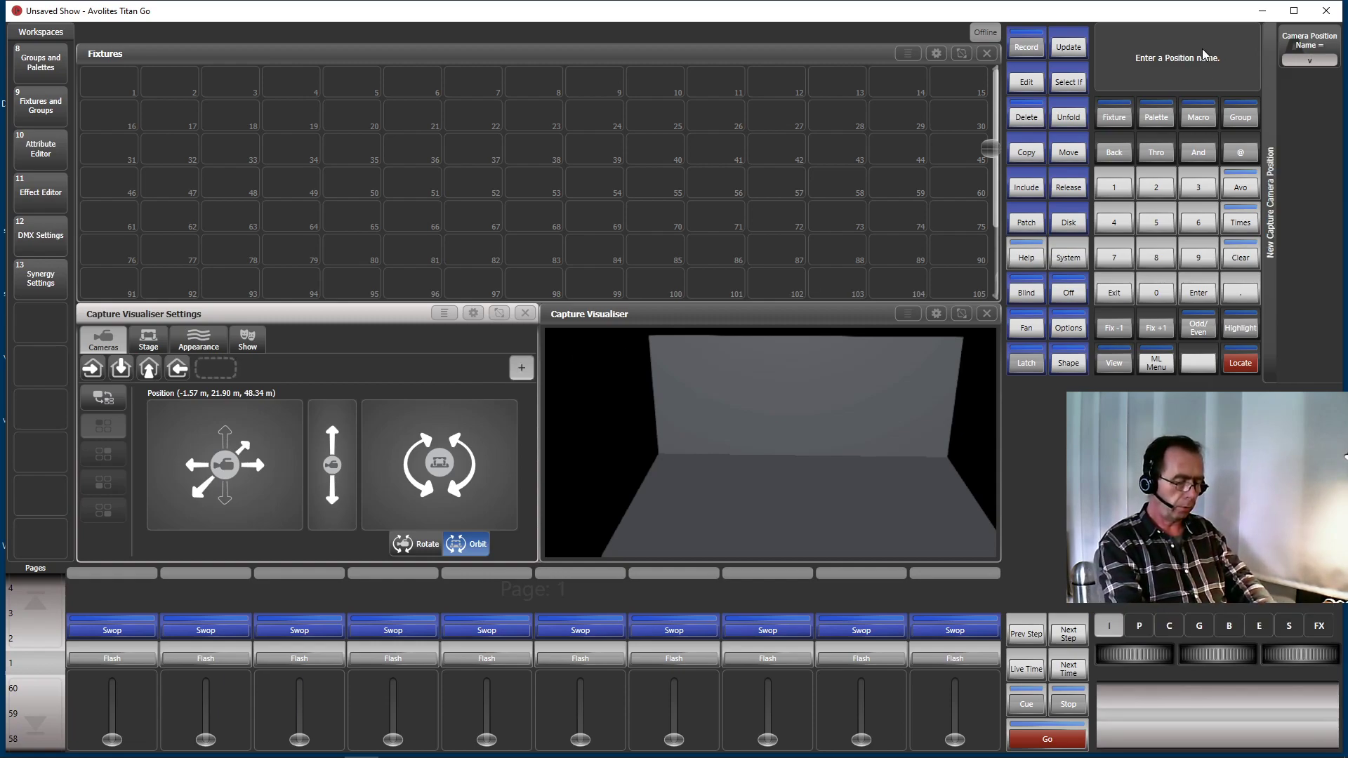
text(view 1)
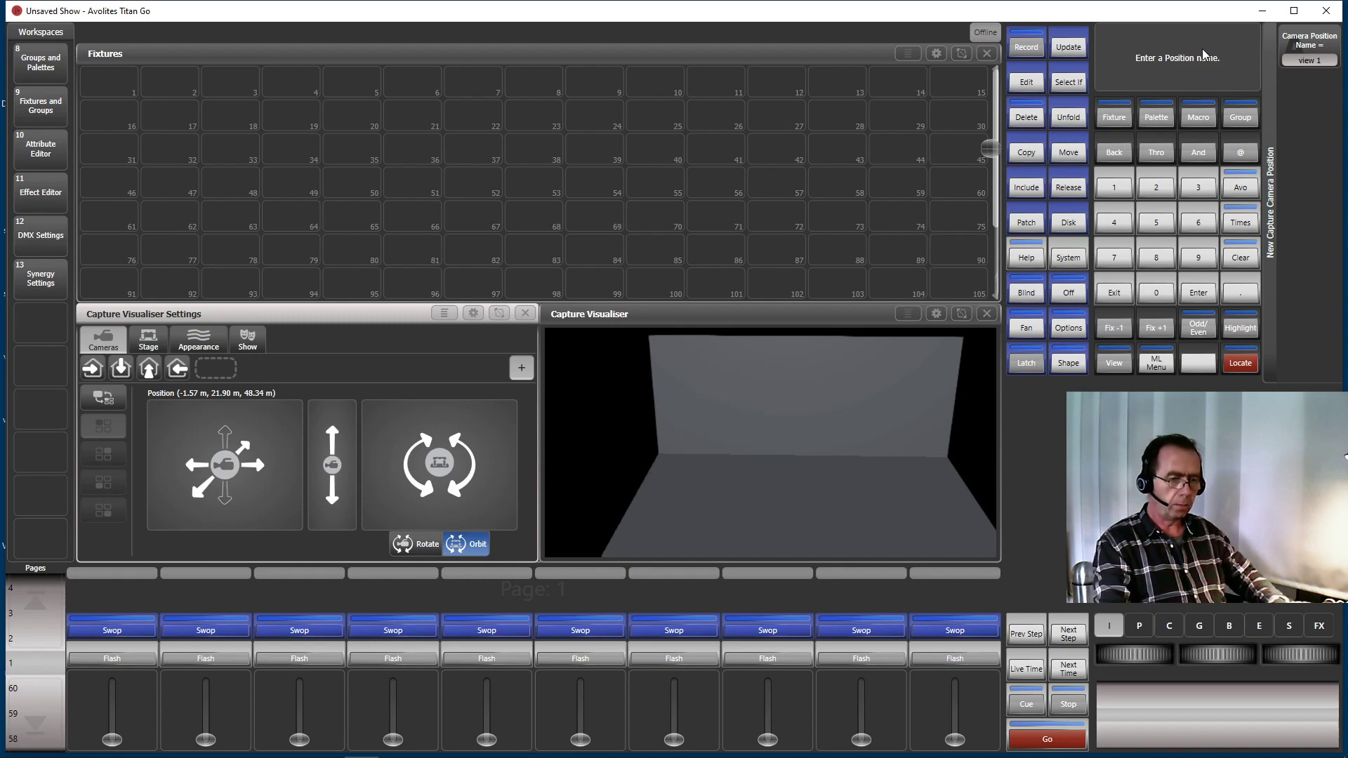
key(Return)
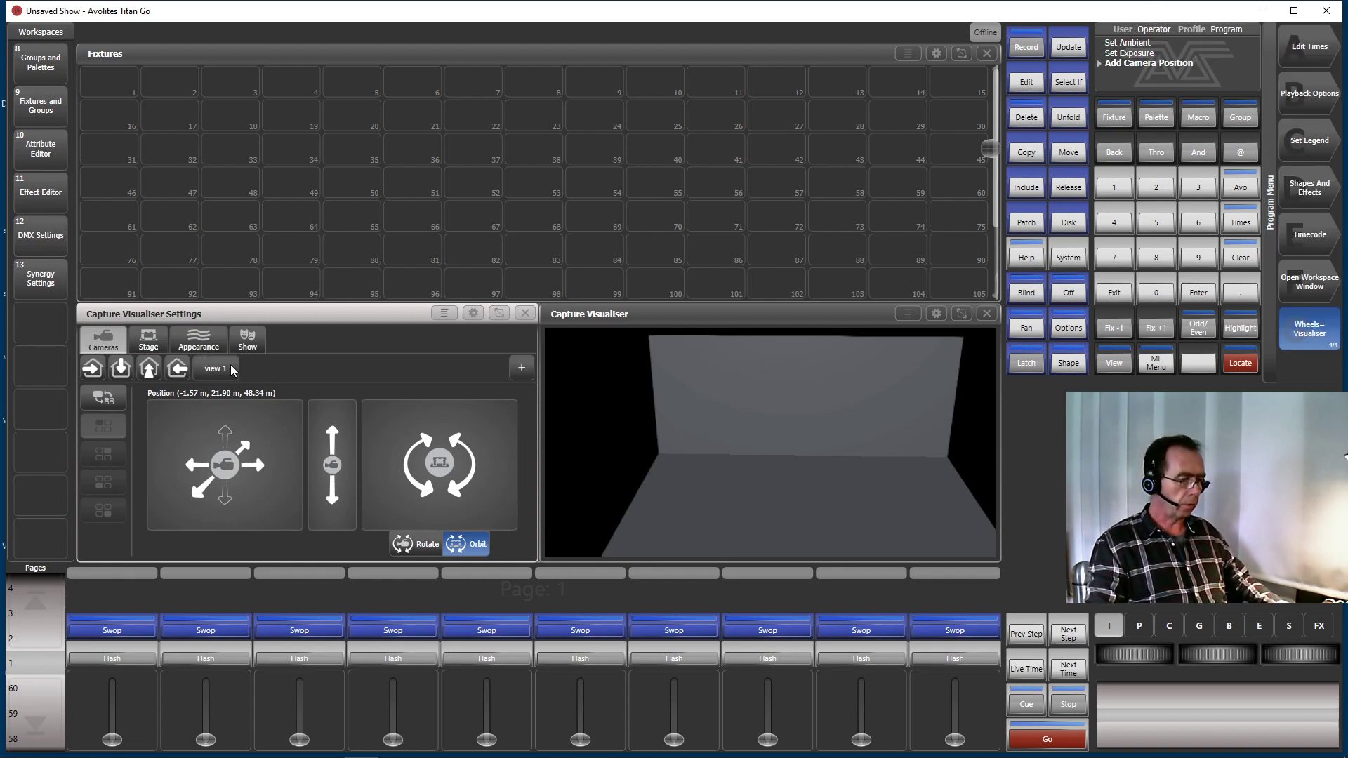
Compare the preset top and front camera views with the saved view 1, ending on view 1.
click(132, 373)
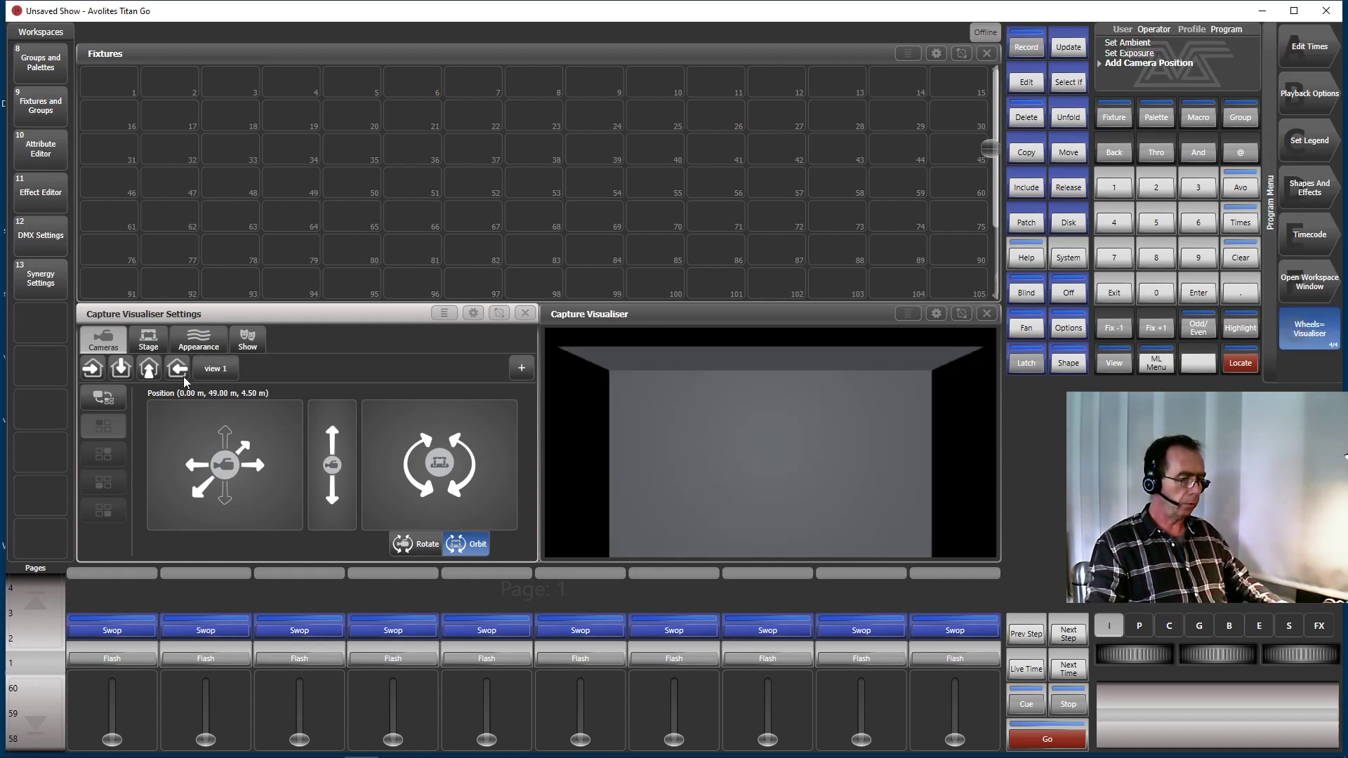
click(148, 375)
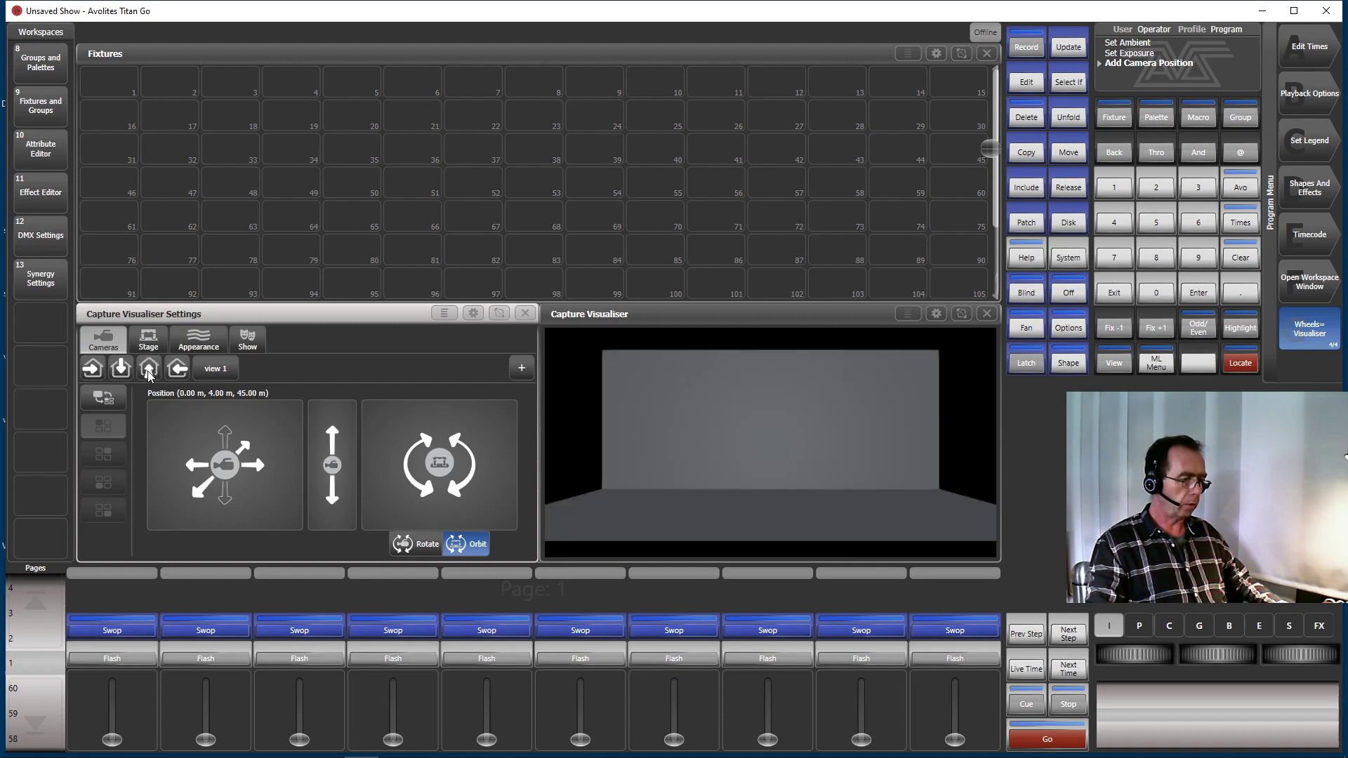
click(216, 372)
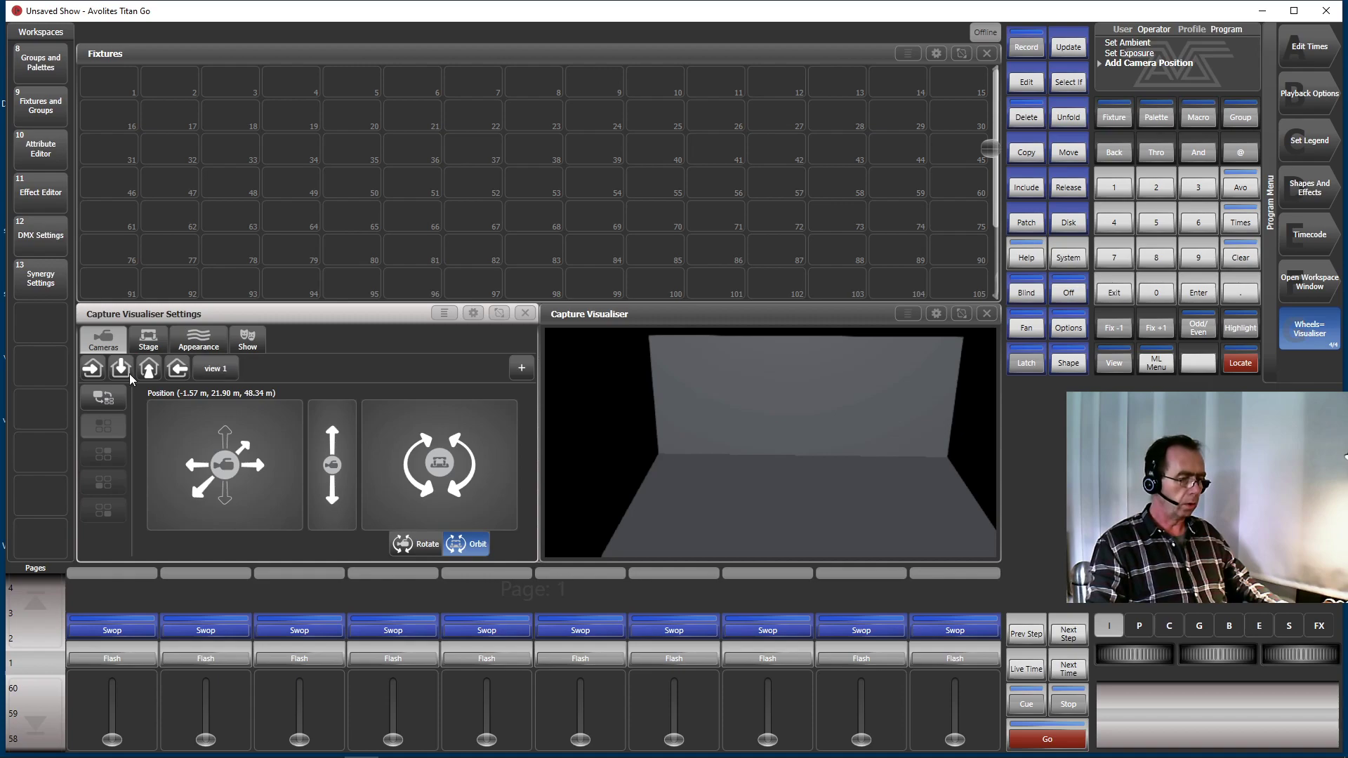
click(147, 372)
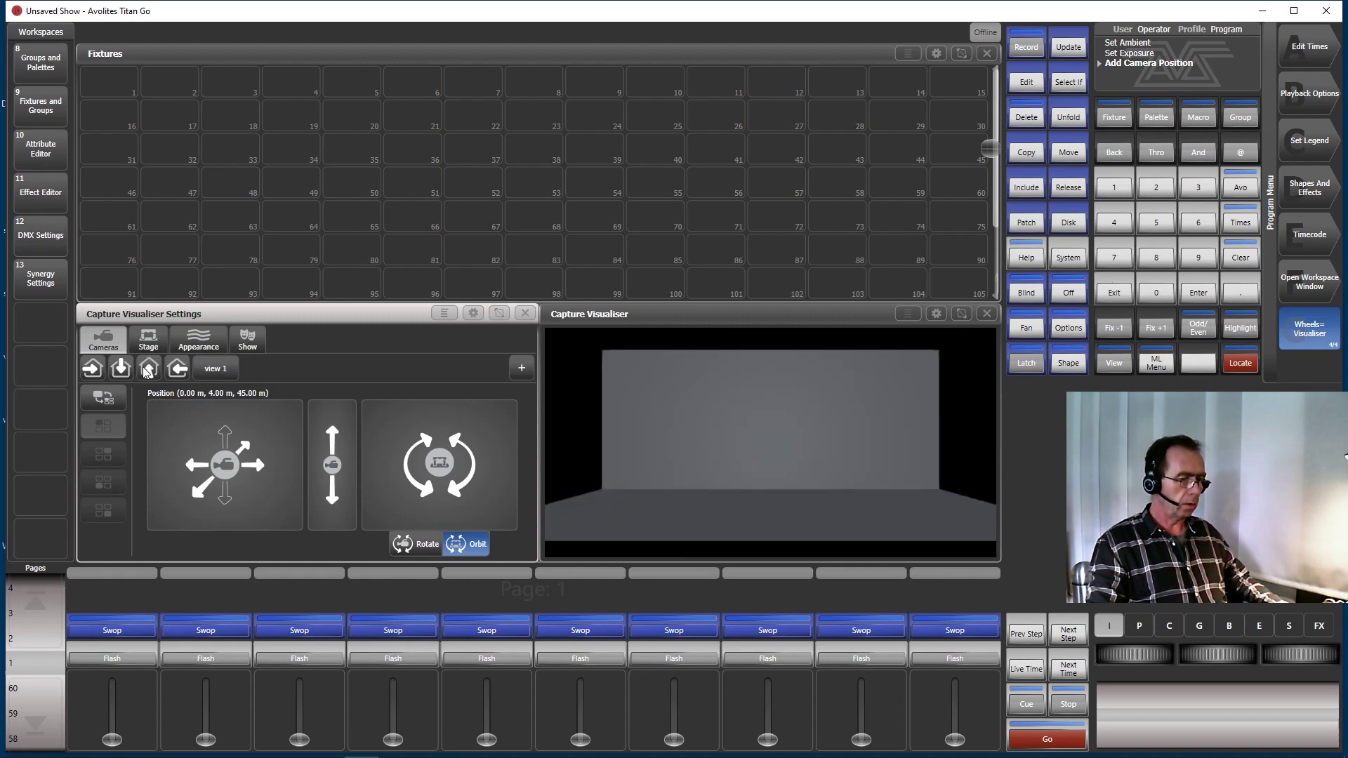
click(229, 371)
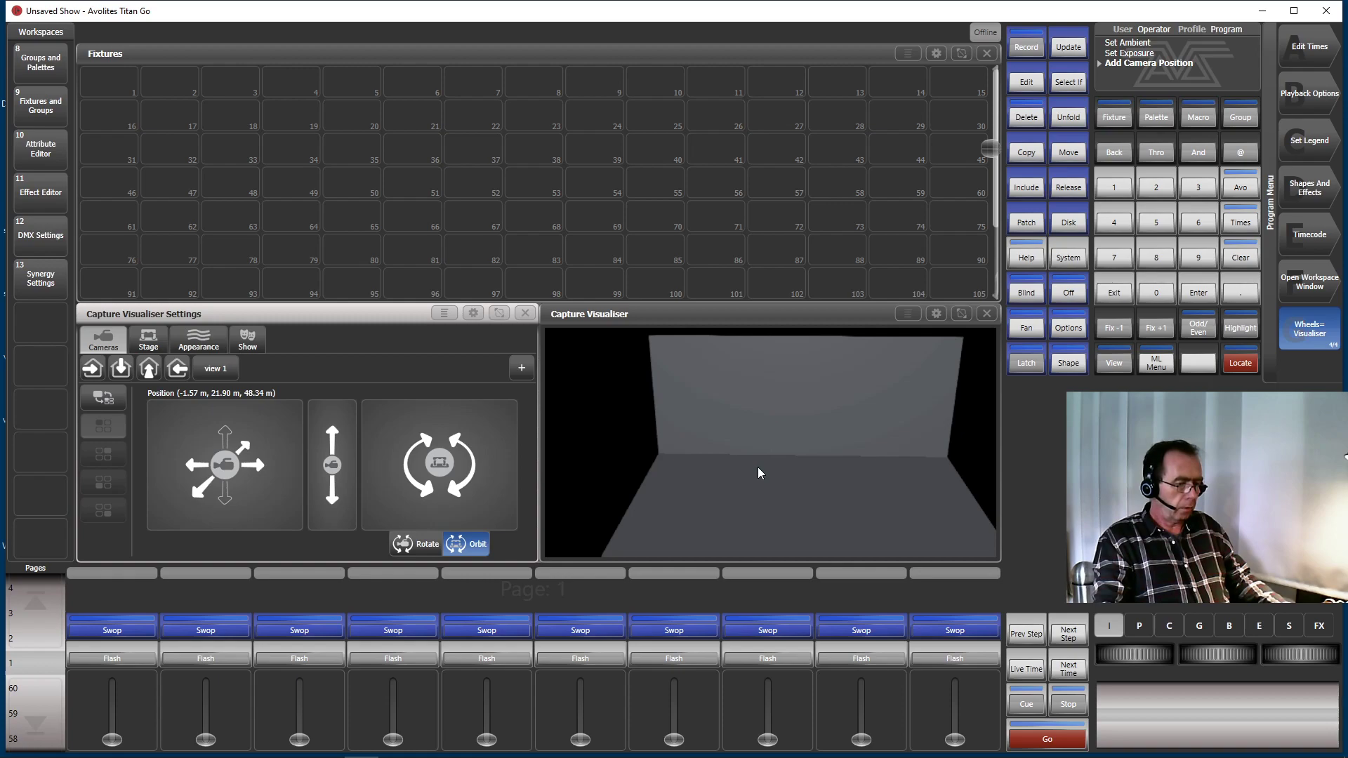
Examine the size and position settings of the Floor and Back Wall stage objects, then return to the camera settings.
click(147, 344)
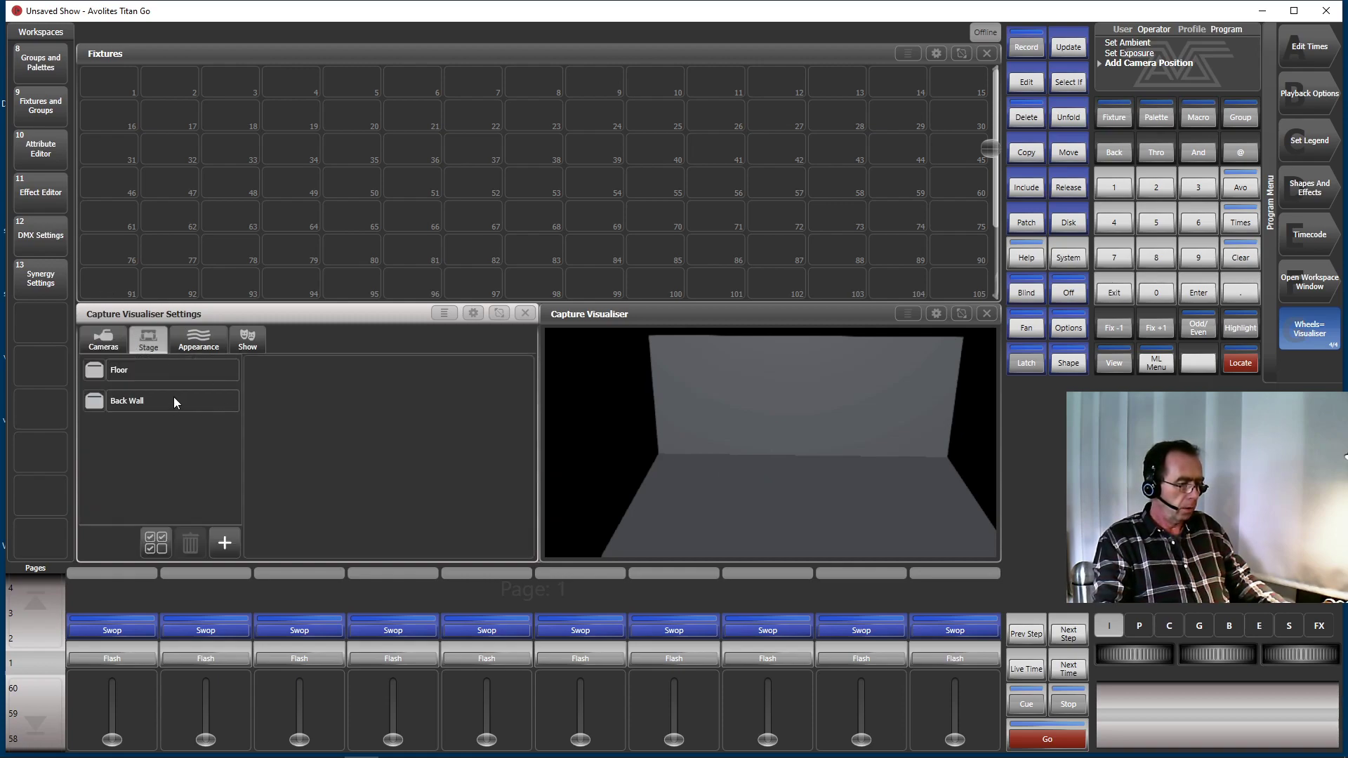
click(144, 370)
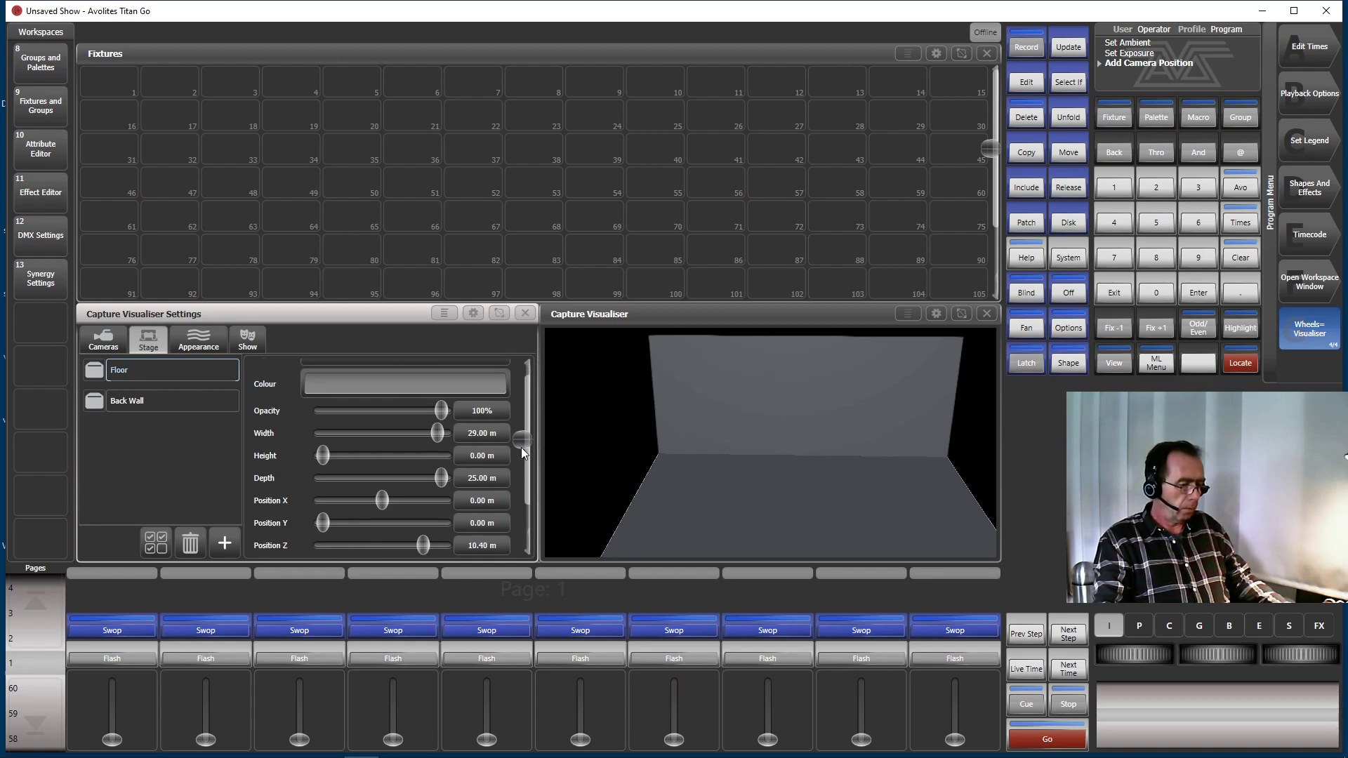
drag(522, 449, 530, 473)
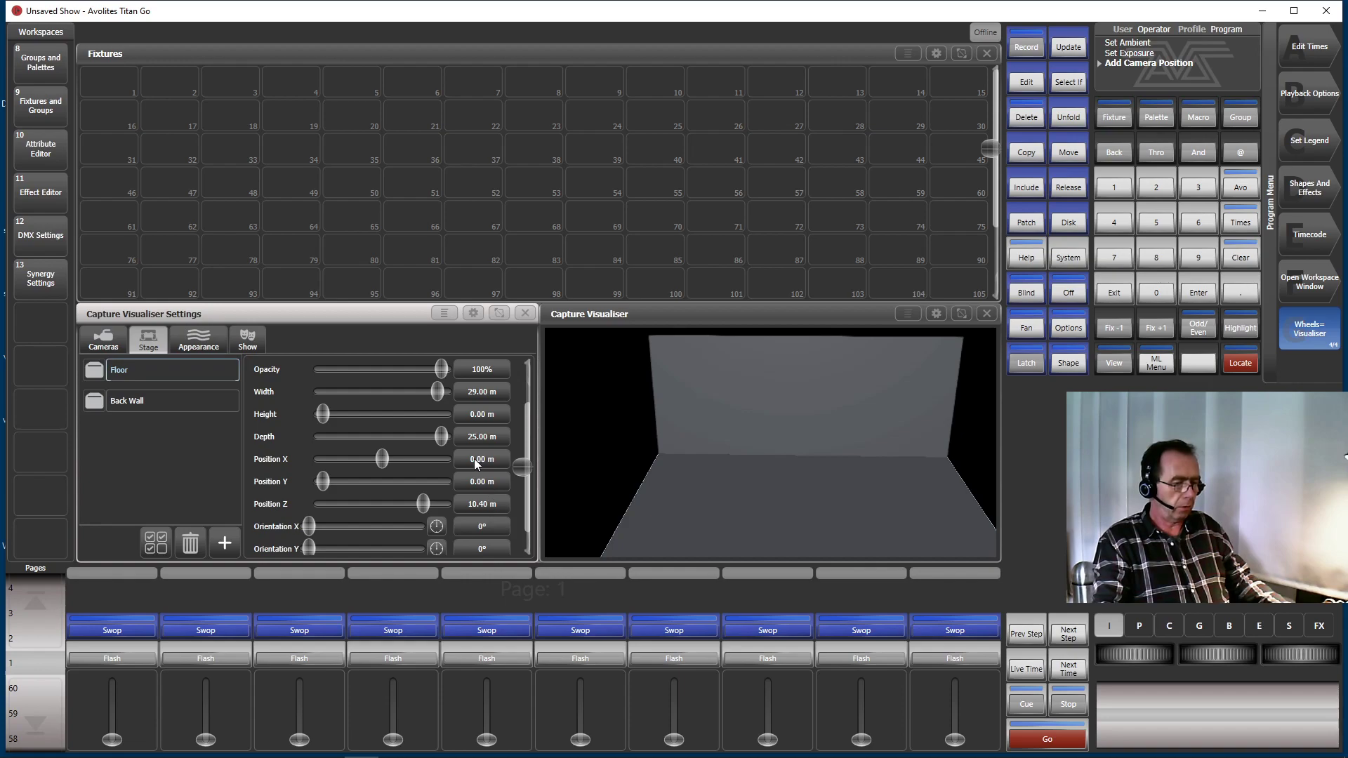
click(178, 398)
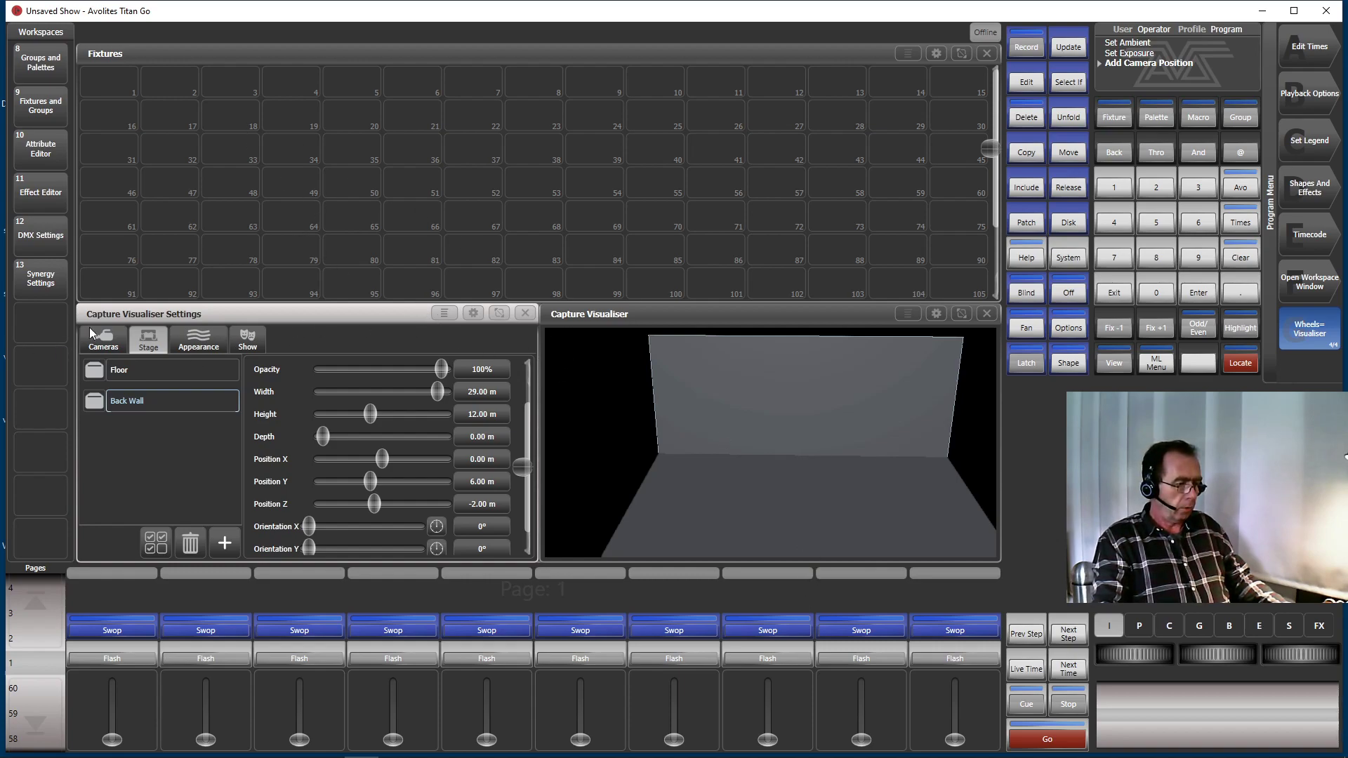
click(108, 338)
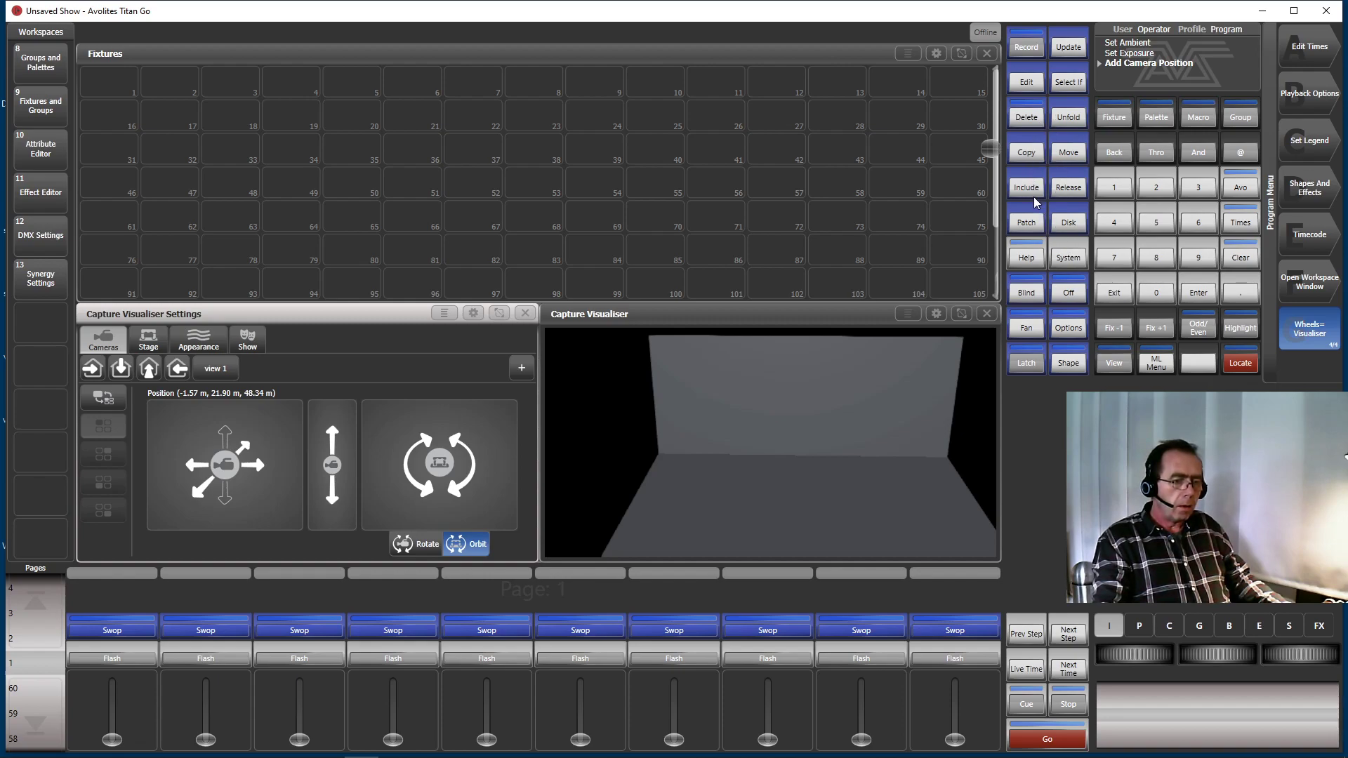
Patch one dimmer on DMX line 1, address 1, with user number 1, and leave patching.
click(1026, 224)
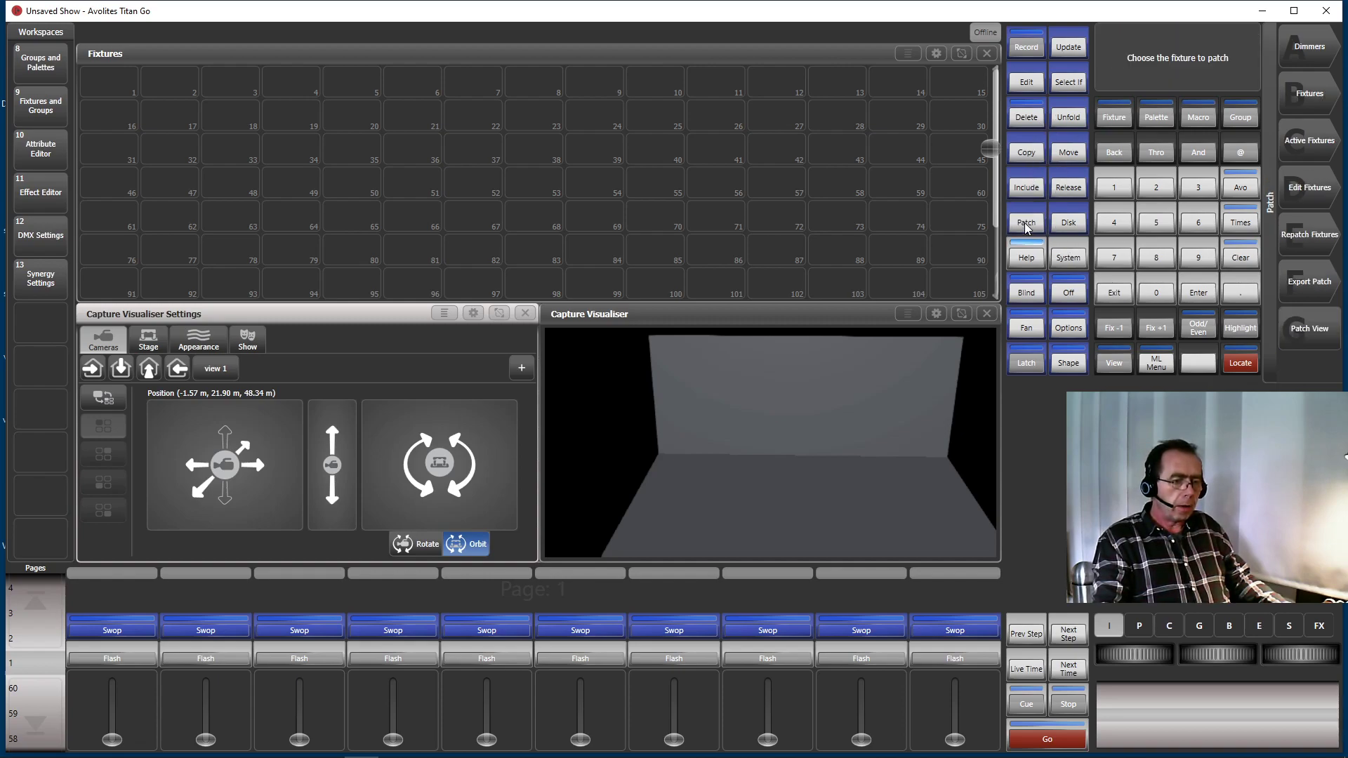
click(1309, 46)
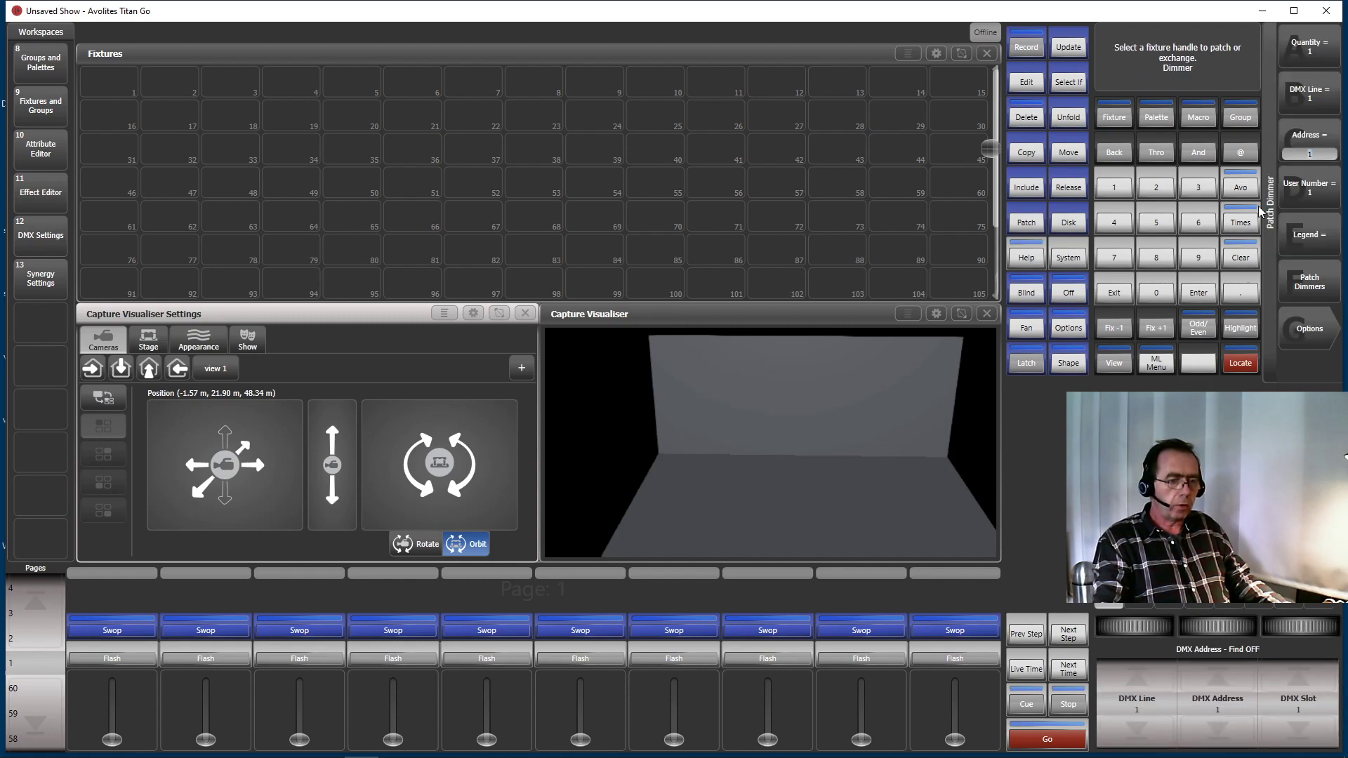
click(1306, 279)
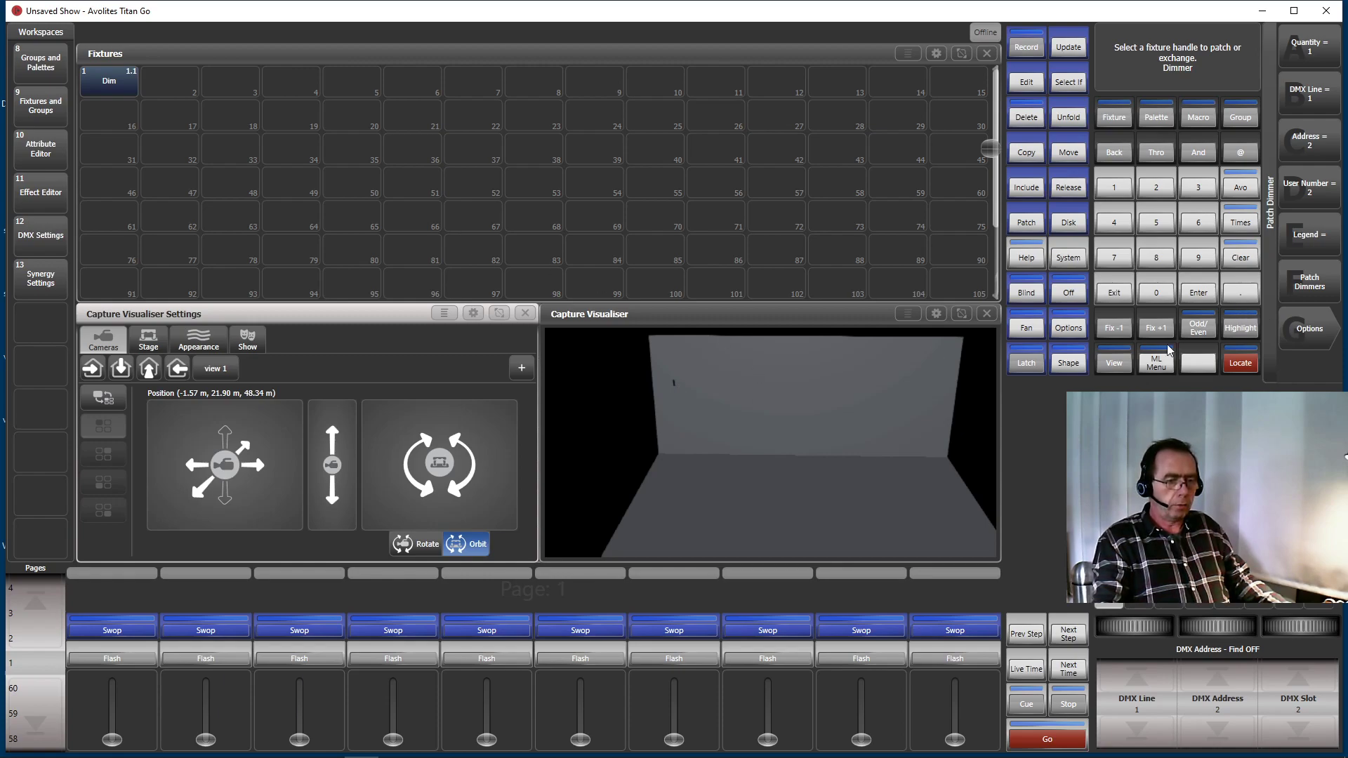
click(1115, 293)
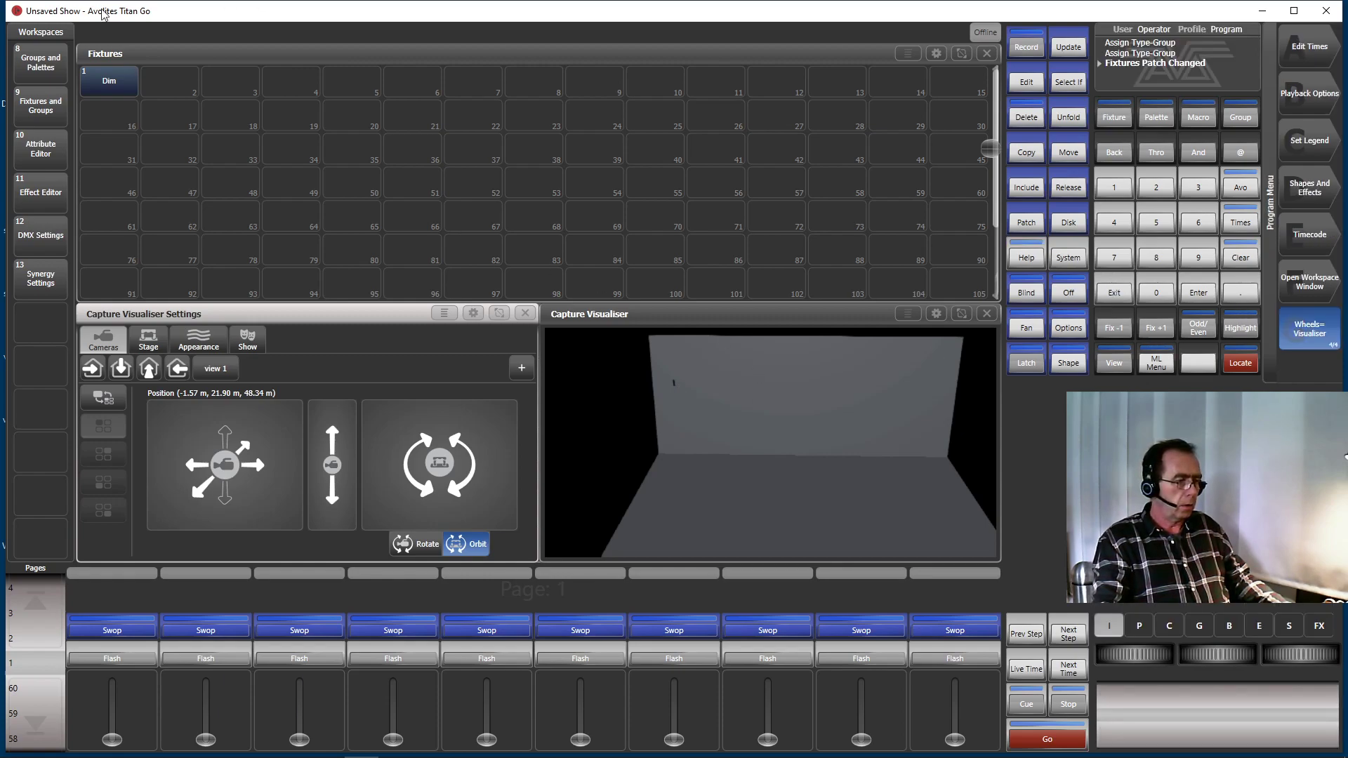
Locate dimmer 1 and move it across the stage to a Position X of about 8.7 m.
click(123, 87)
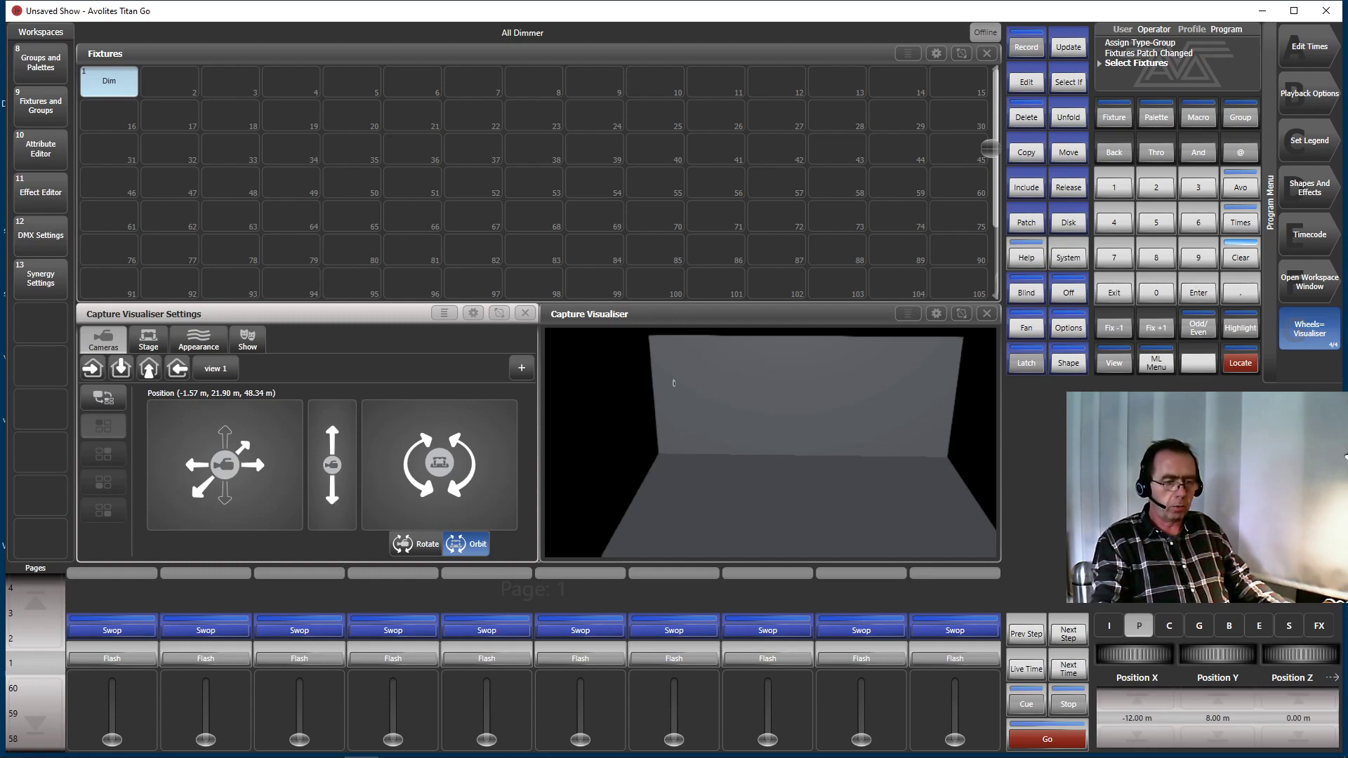
click(1240, 363)
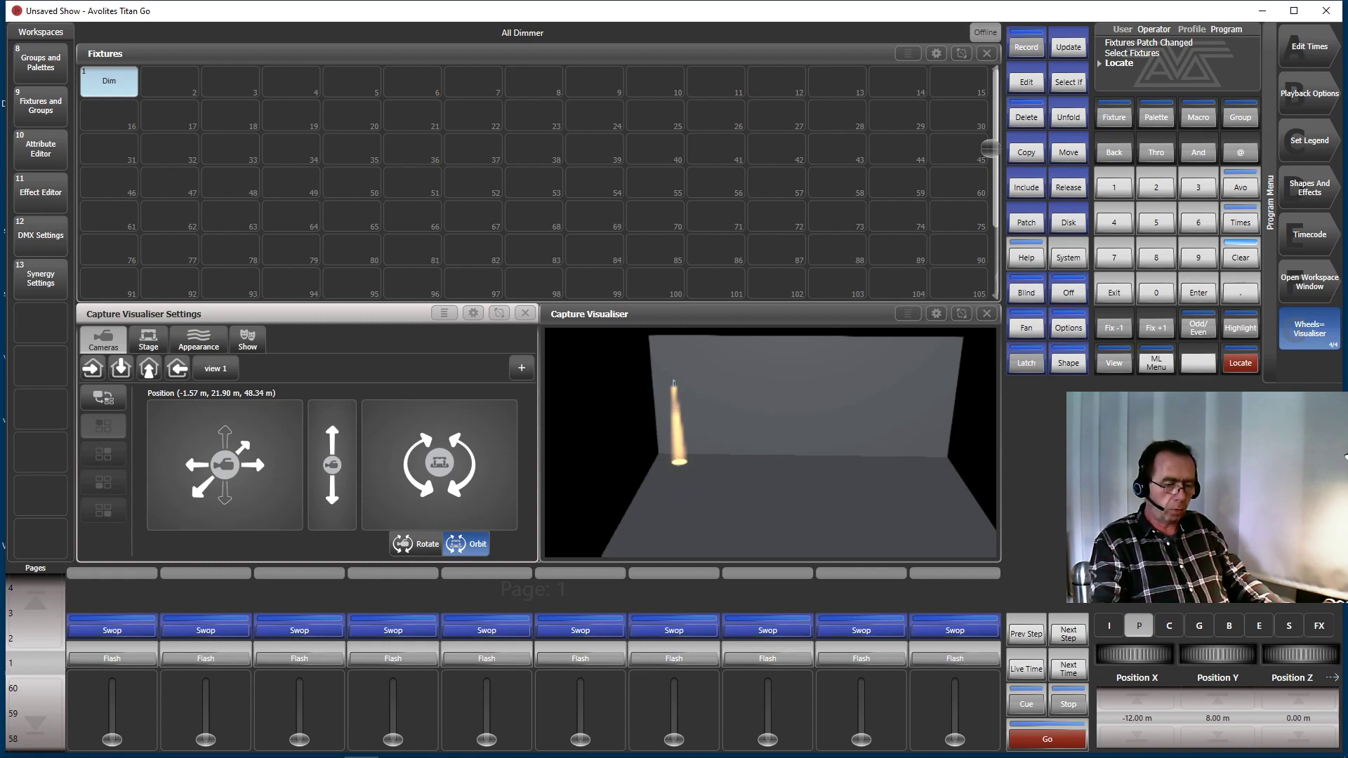
mouse_move(1111, 649)
mouse_down()
mouse_move(1082, 649)
mouse_move(1166, 654)
mouse_move(1129, 654)
mouse_up()
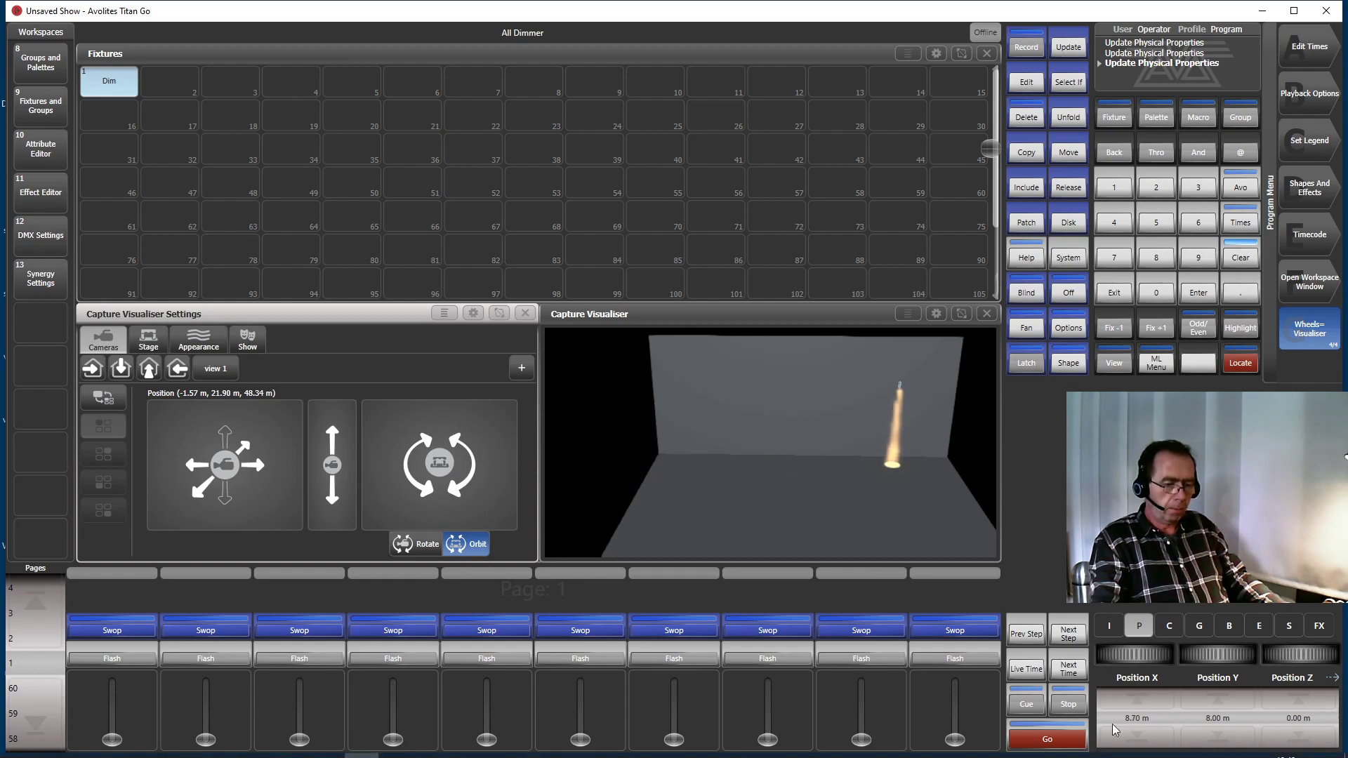
Centre dimmer 1 by setting Position X to 0, and nudge it to about 0.8 m.
click(1139, 714)
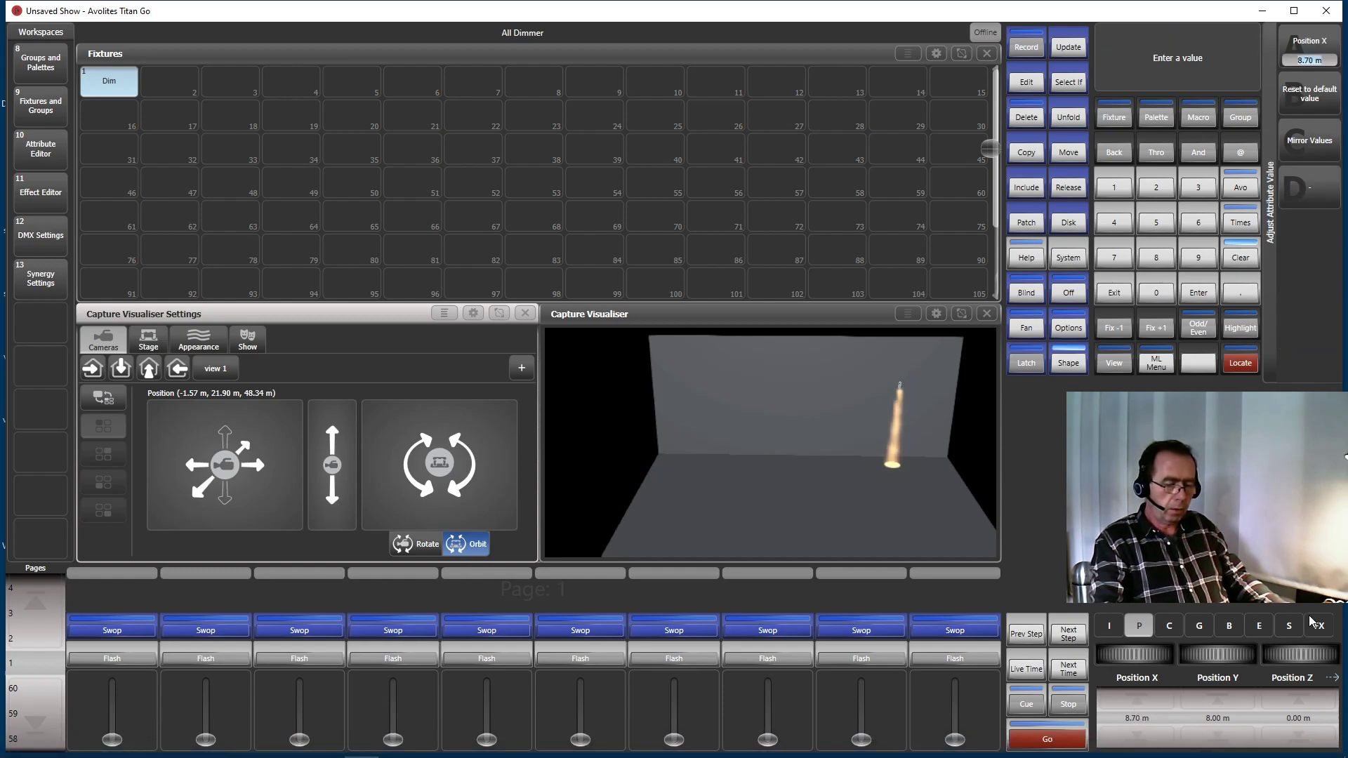
text(0)
key(Return)
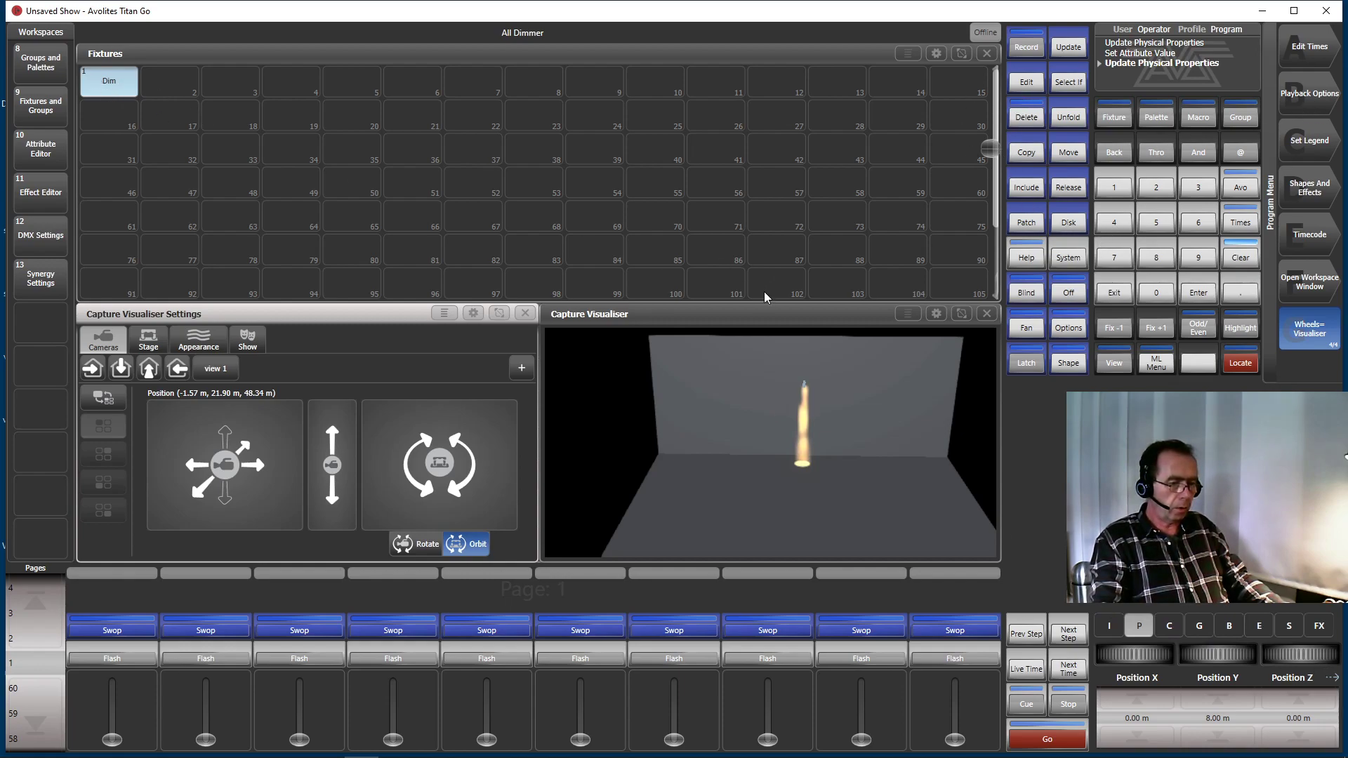
mouse_move(1140, 663)
mouse_down()
mouse_move(1110, 663)
mouse_move(1141, 663)
mouse_up()
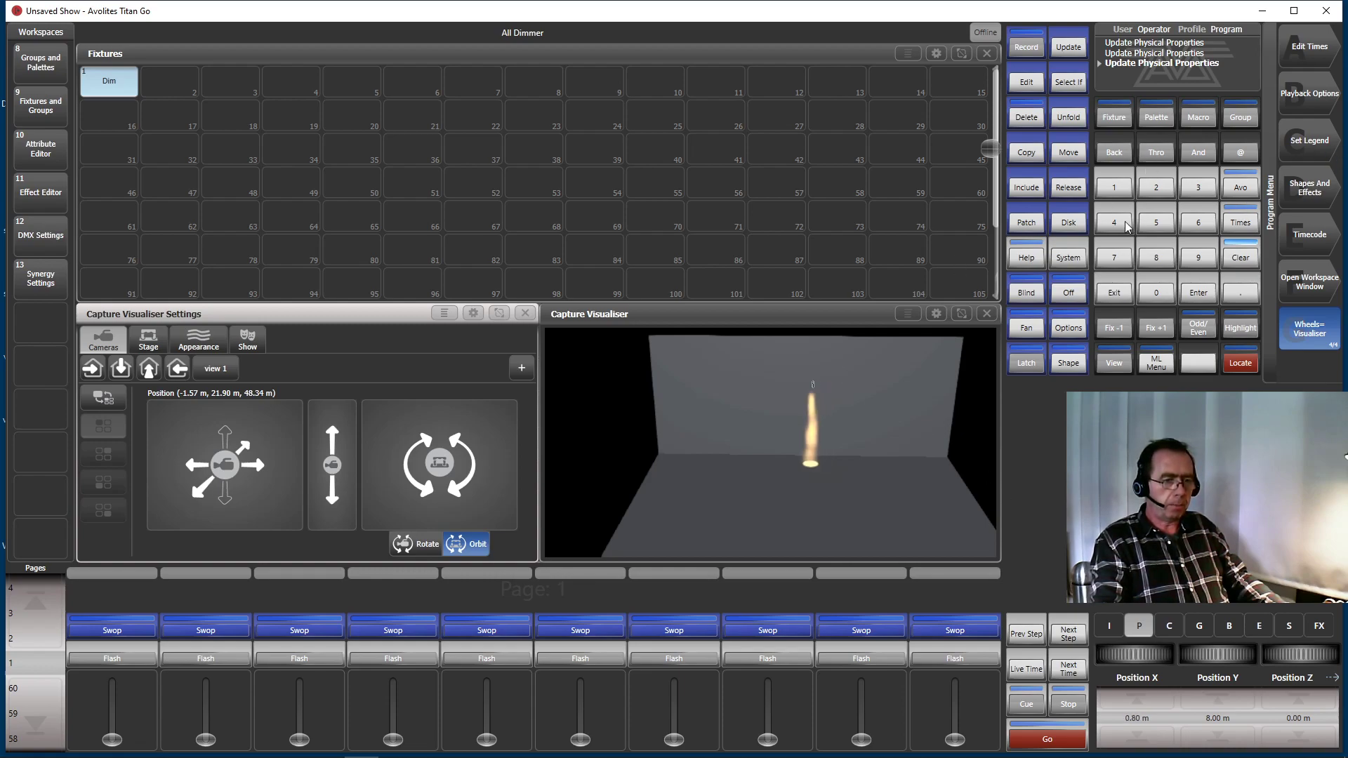
Patch a second dimmer on DMX line 1, address 2, with user number 2, and leave patching.
click(1035, 224)
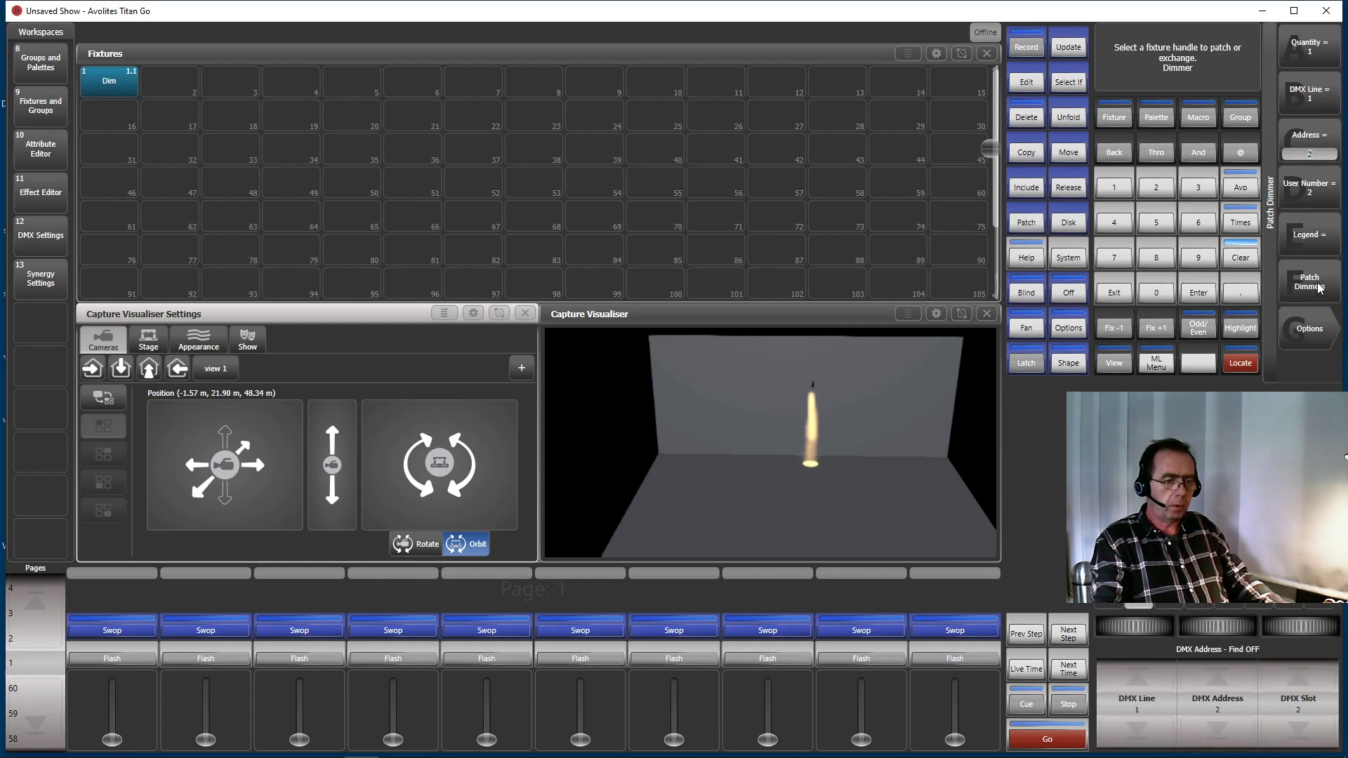
click(1319, 288)
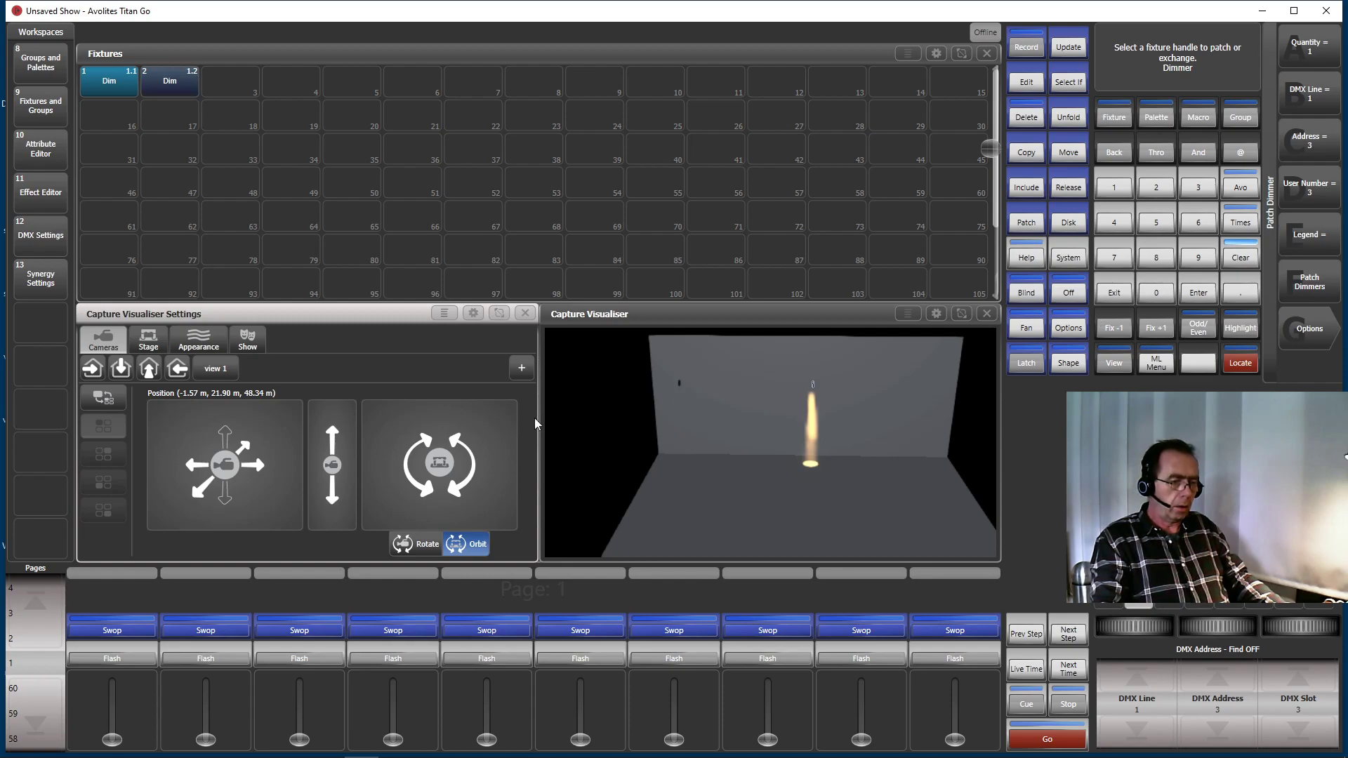
click(1115, 294)
click(1116, 294)
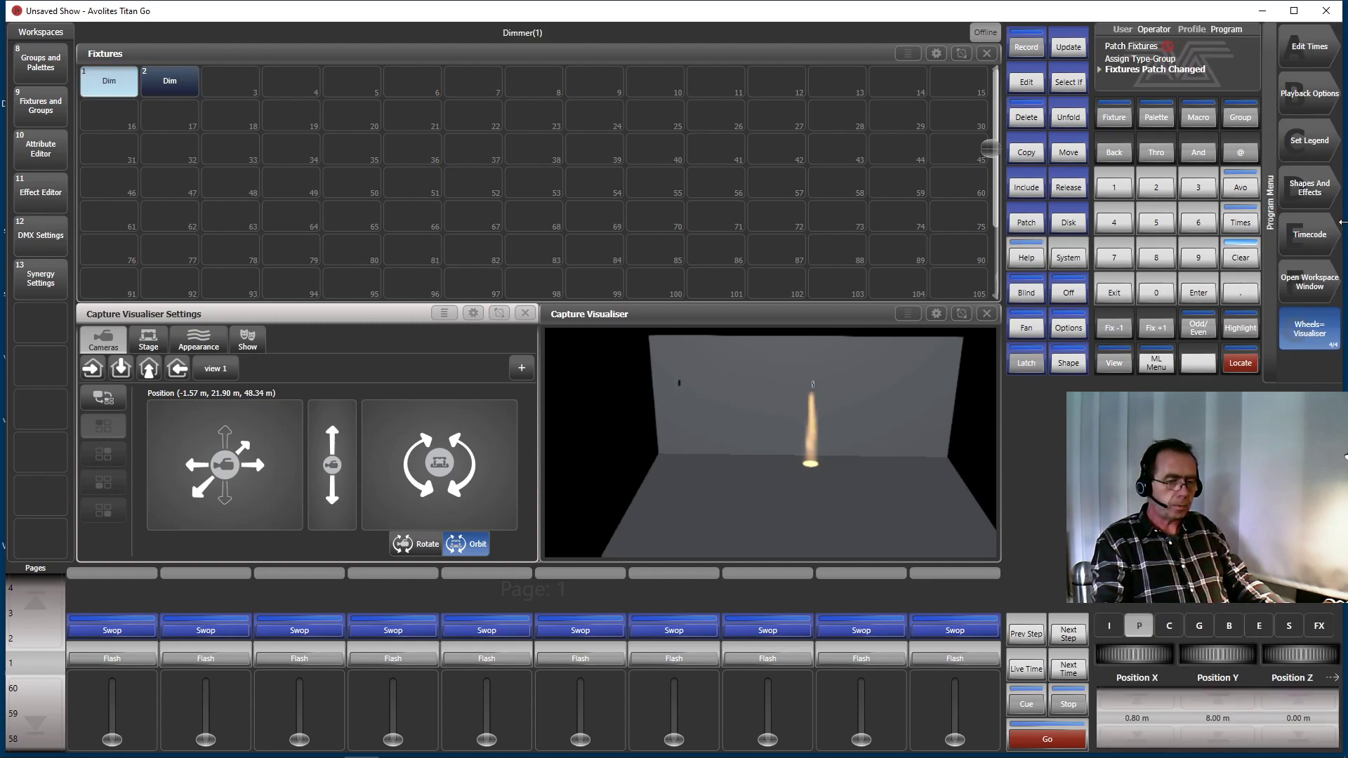
Clear the programmer, locate only dimmer 2, and show the stage from the preset top camera view.
click(1241, 258)
click(1241, 258)
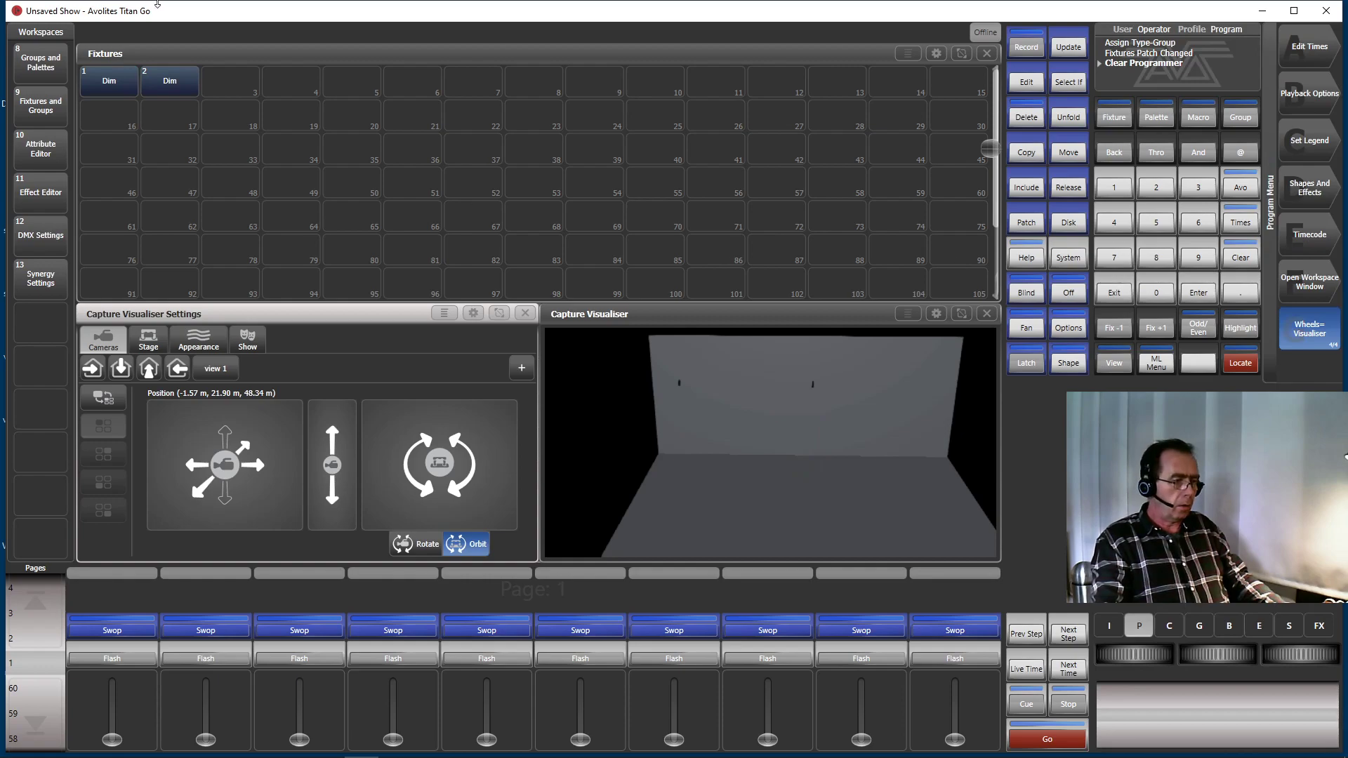
click(169, 82)
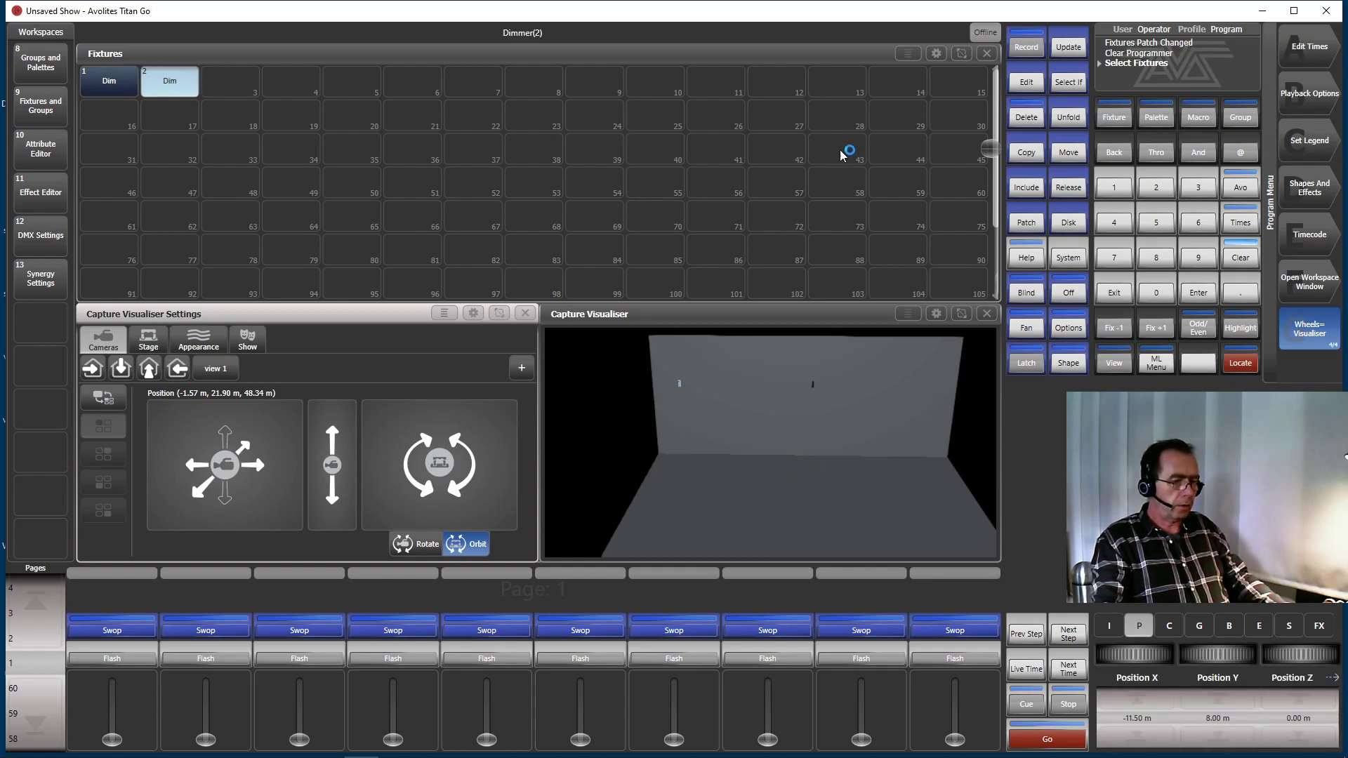
click(1249, 366)
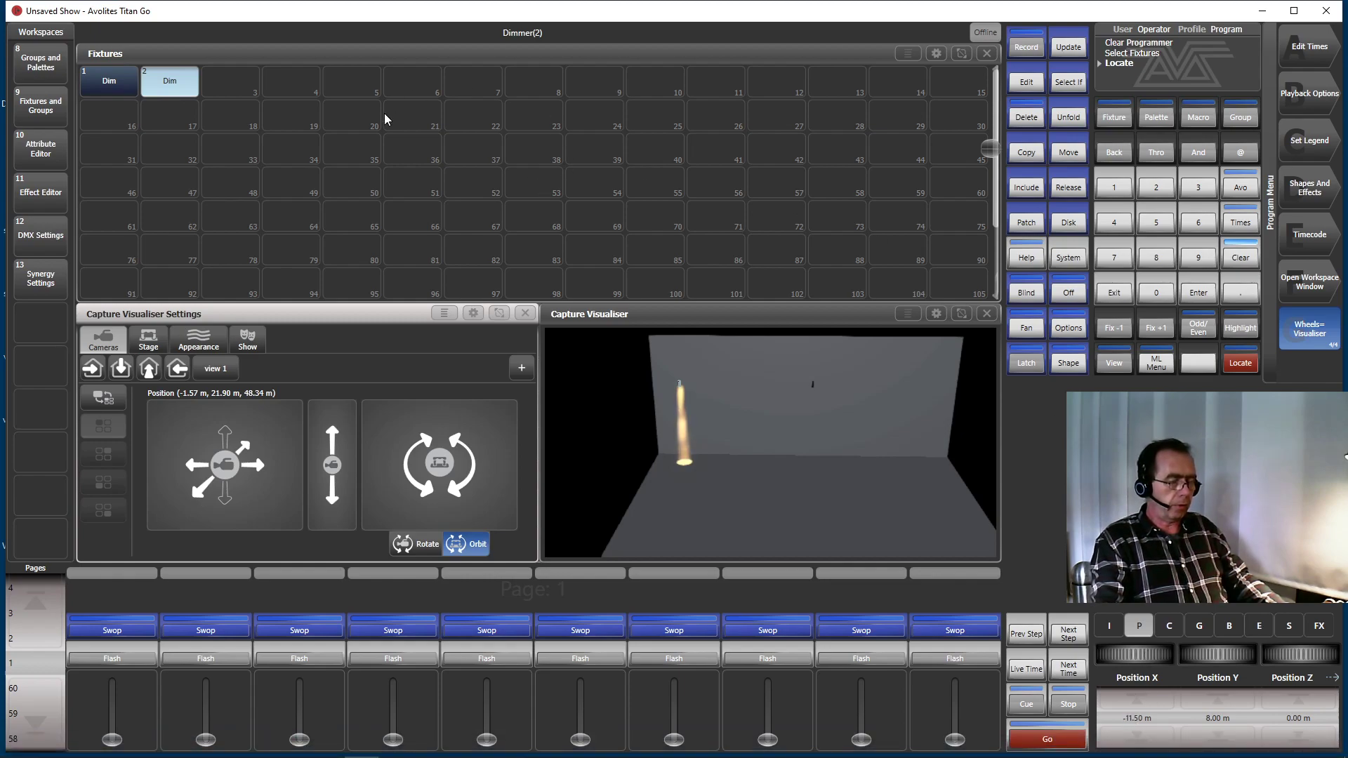
click(121, 368)
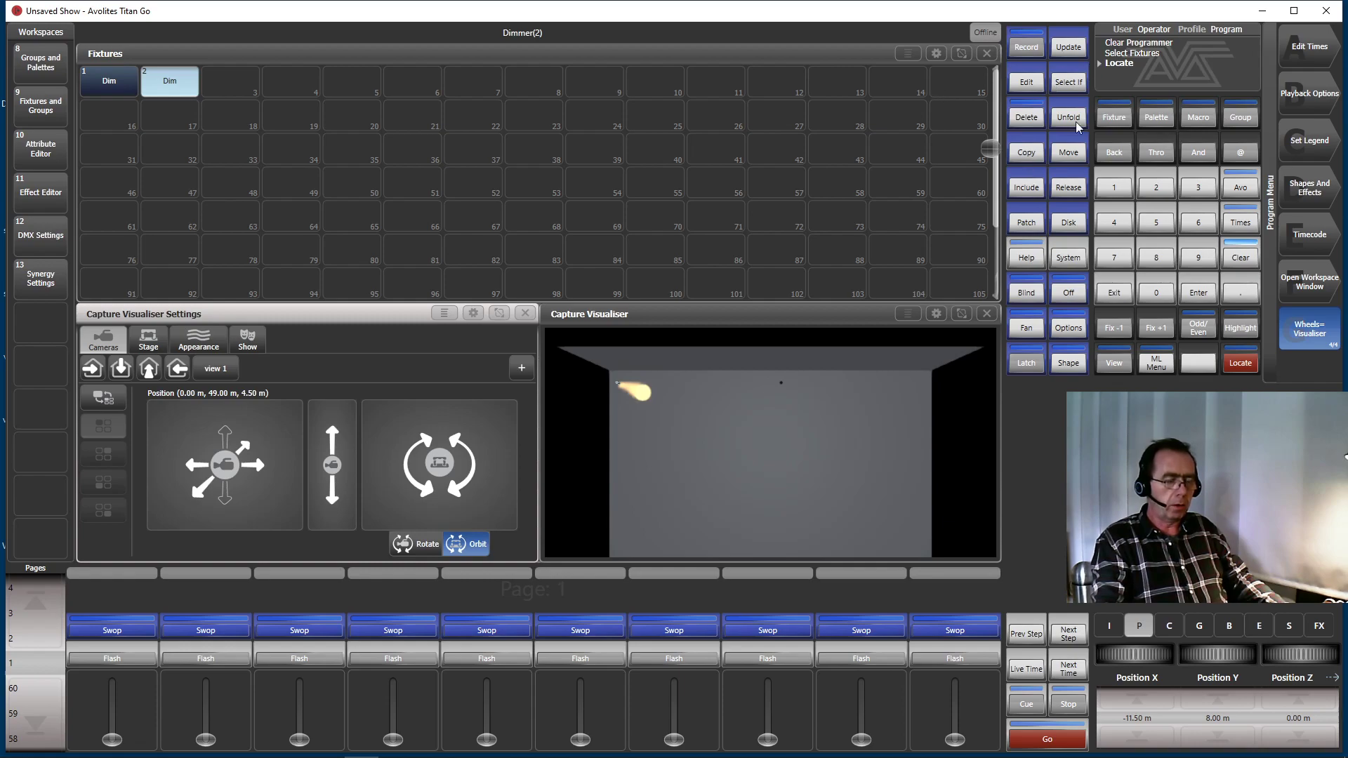
Patch 20 more dimmers on DMX line 1 from address 3 and user number 3, and leave patching.
click(1026, 222)
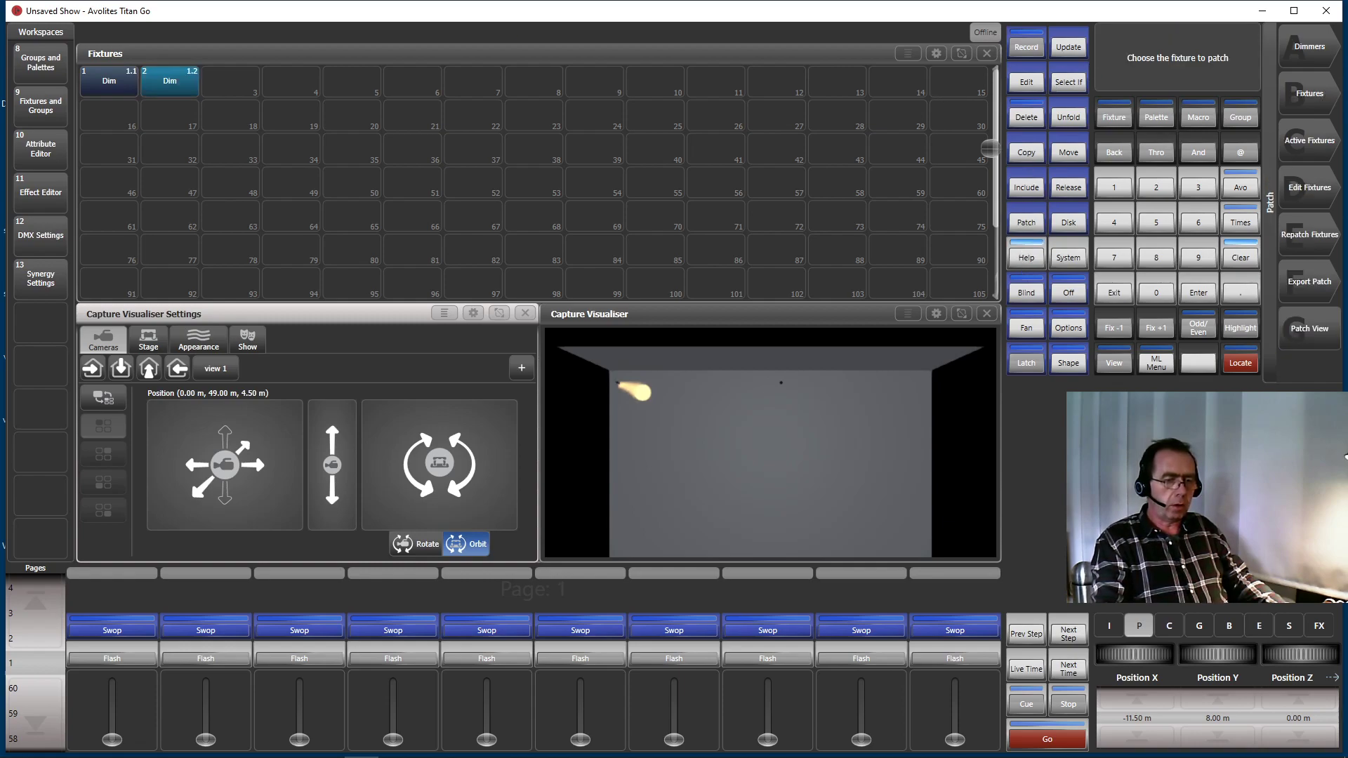
click(1318, 48)
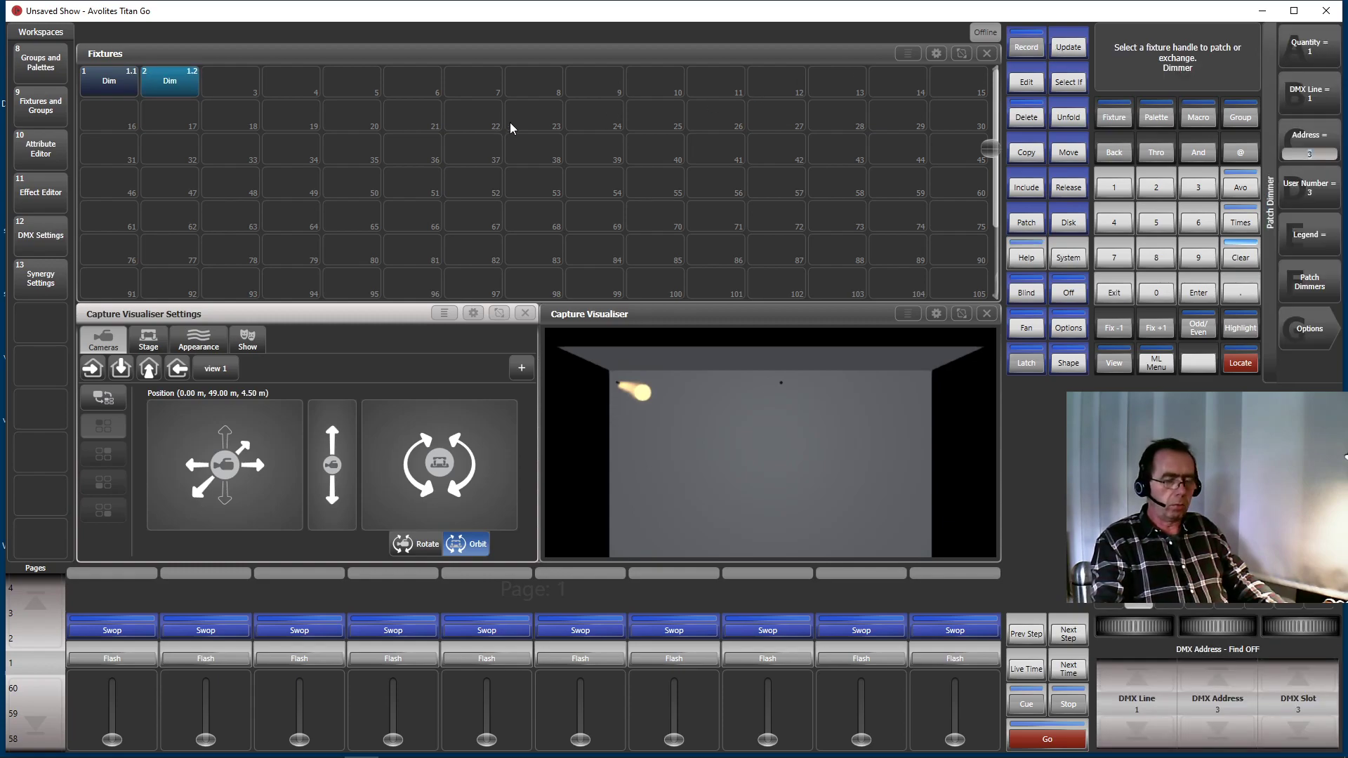
click(1317, 44)
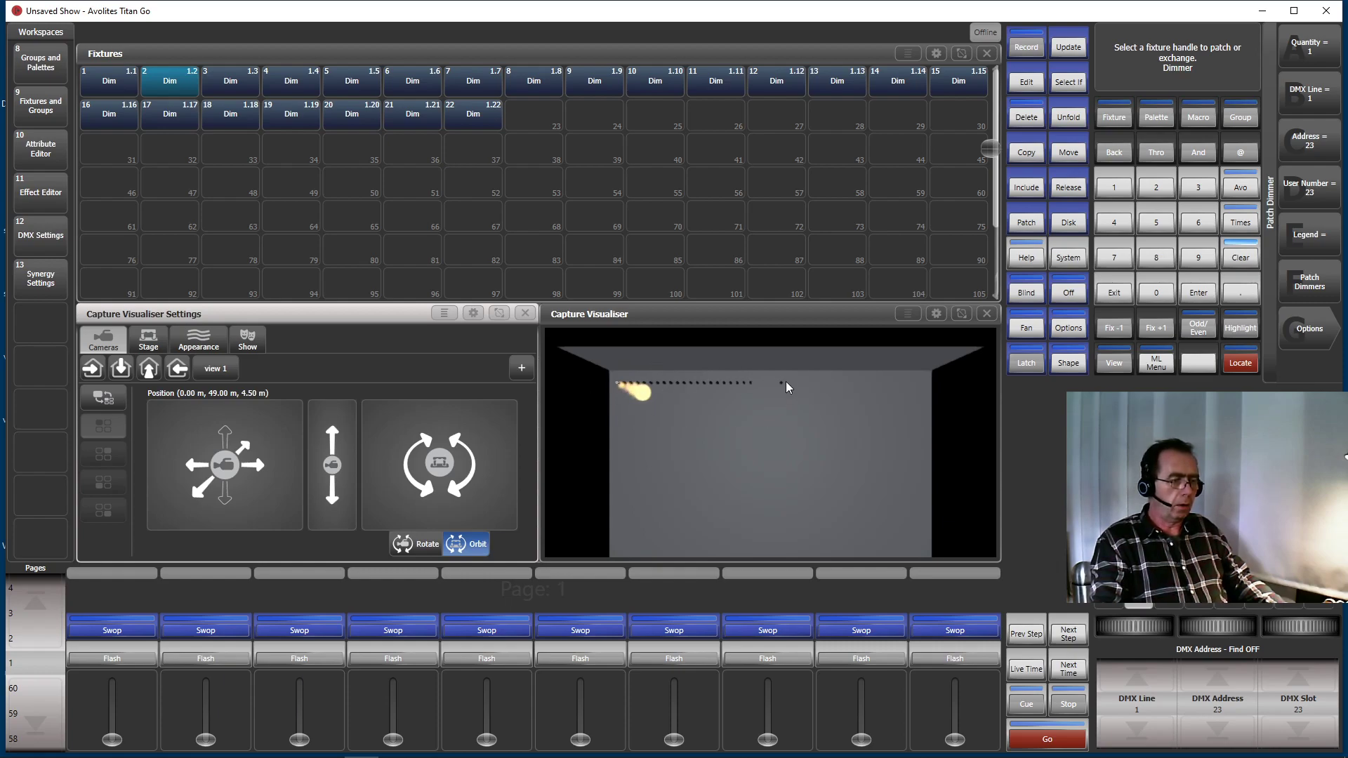
click(1116, 295)
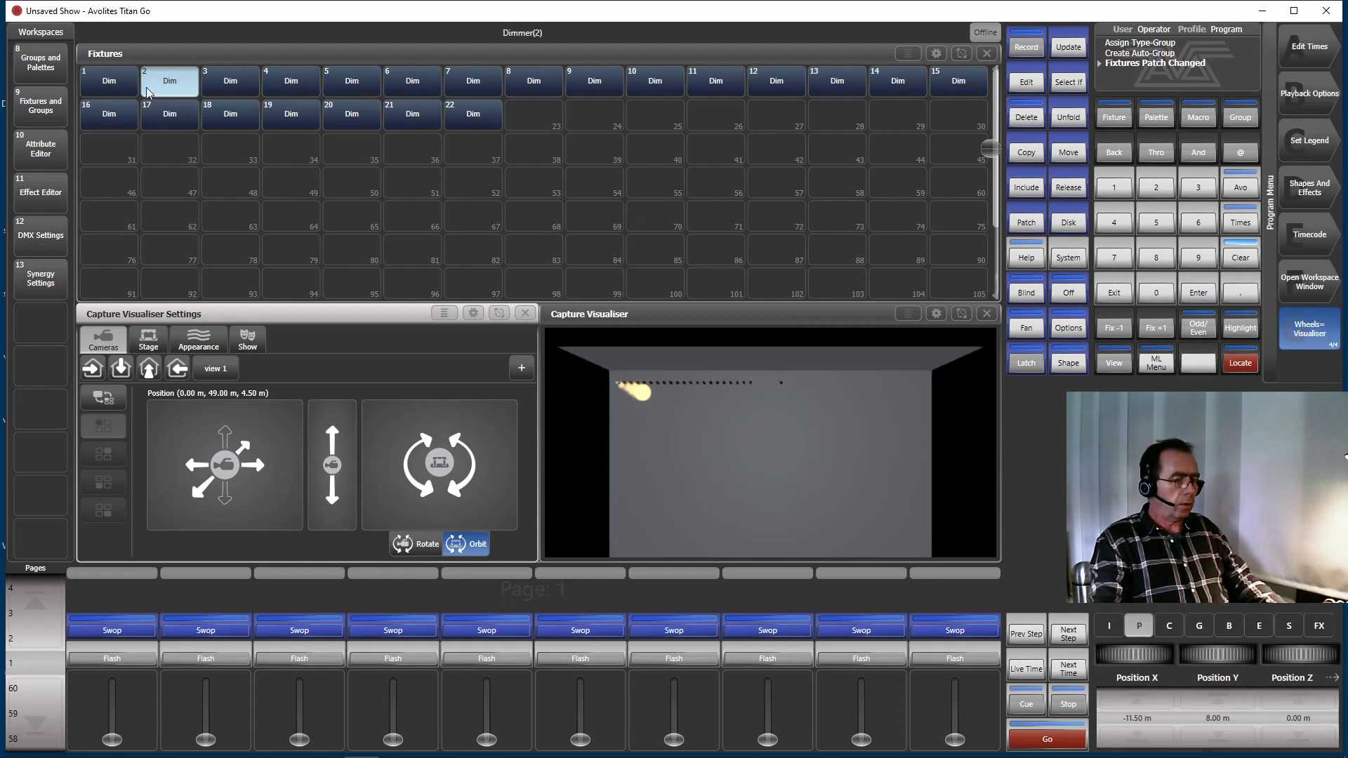
Check dimmers 2–15 and 17–22 on the stage by locating them, and clear the programmer.
mouse_move(147, 93)
mouse_down()
mouse_move(959, 85)
mouse_move(169, 115)
mouse_up()
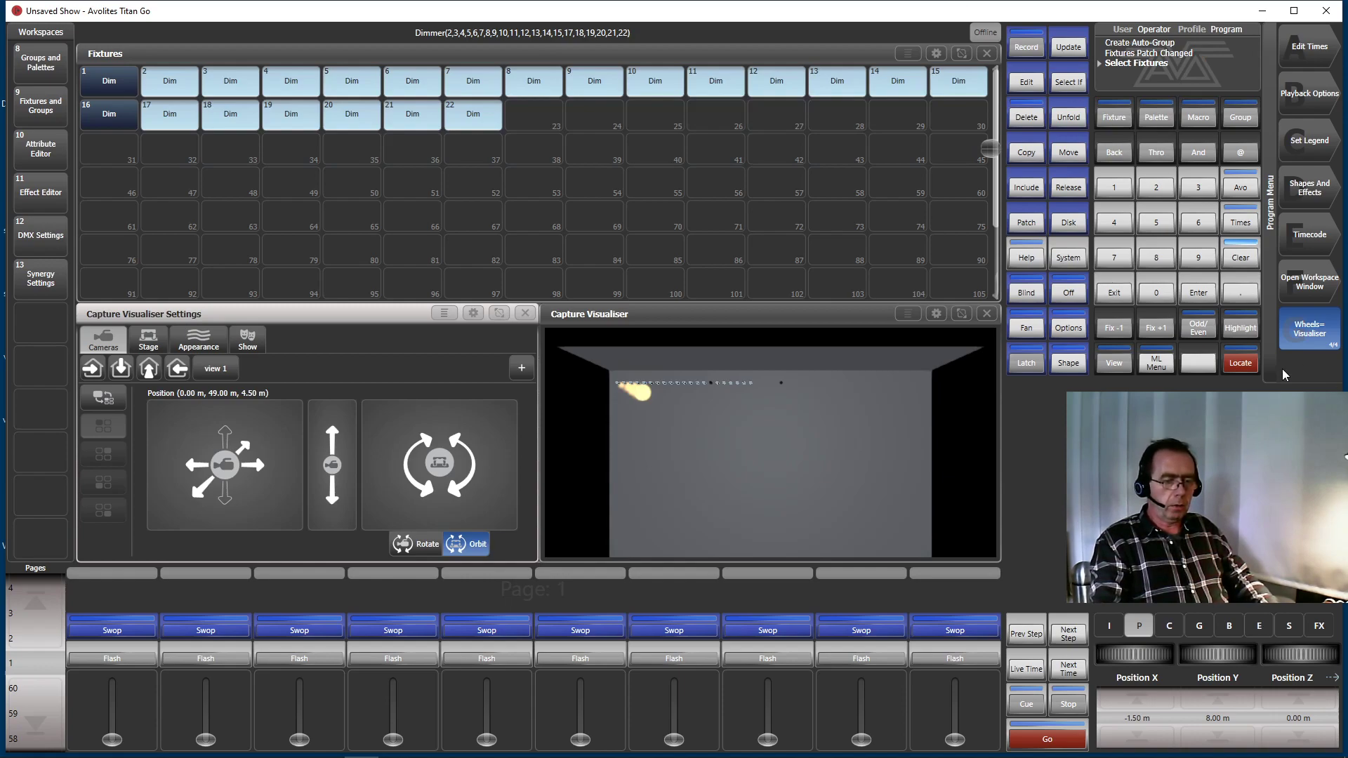
click(1240, 364)
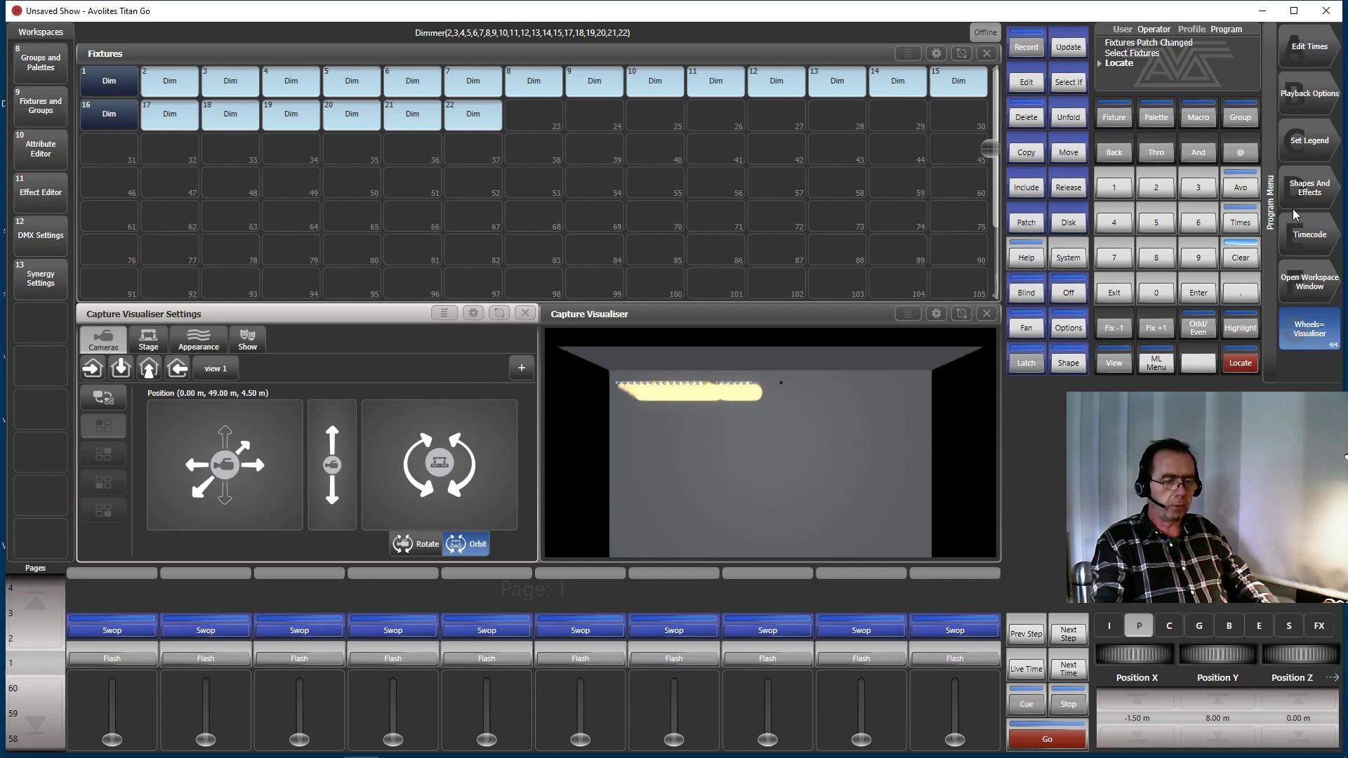
click(1257, 258)
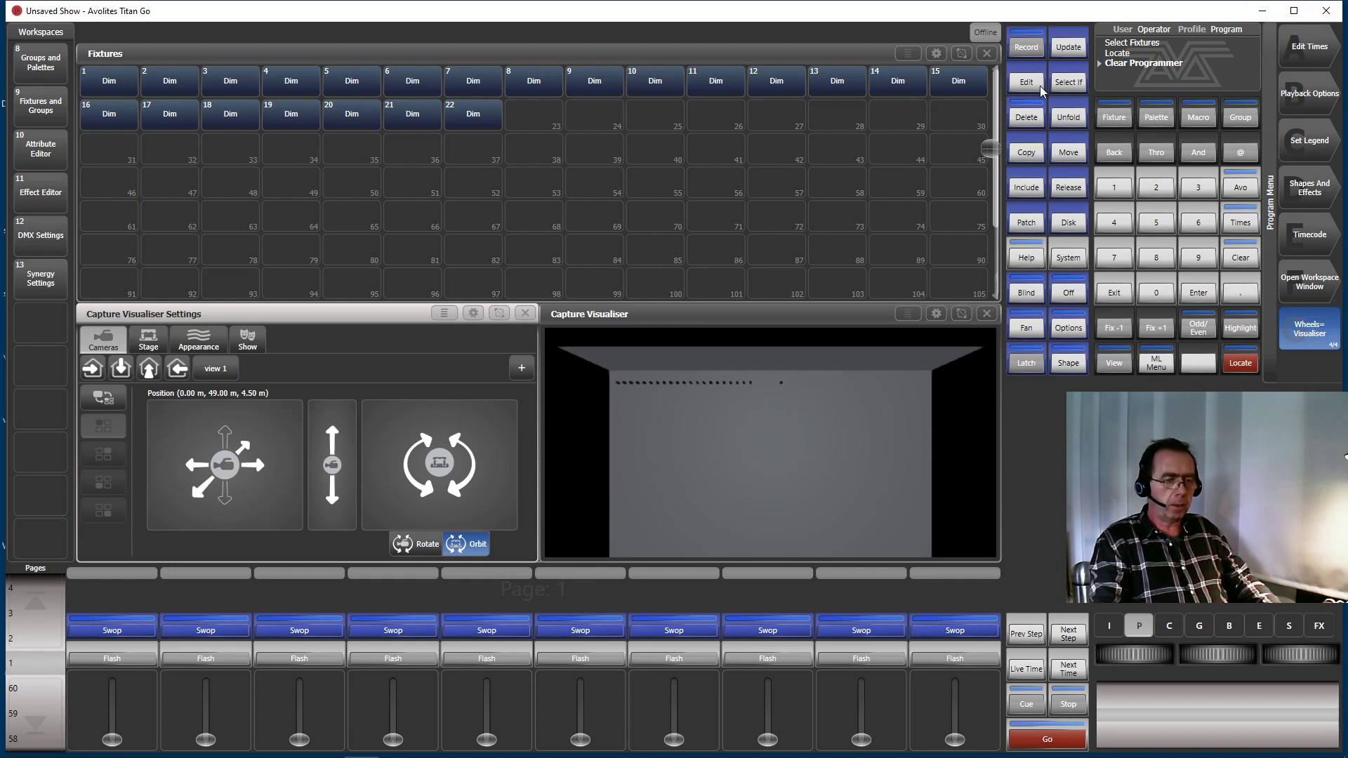
Patch 100 dimmers on DMX line 1 from address 23 and user number 23, and leave patching.
click(1038, 234)
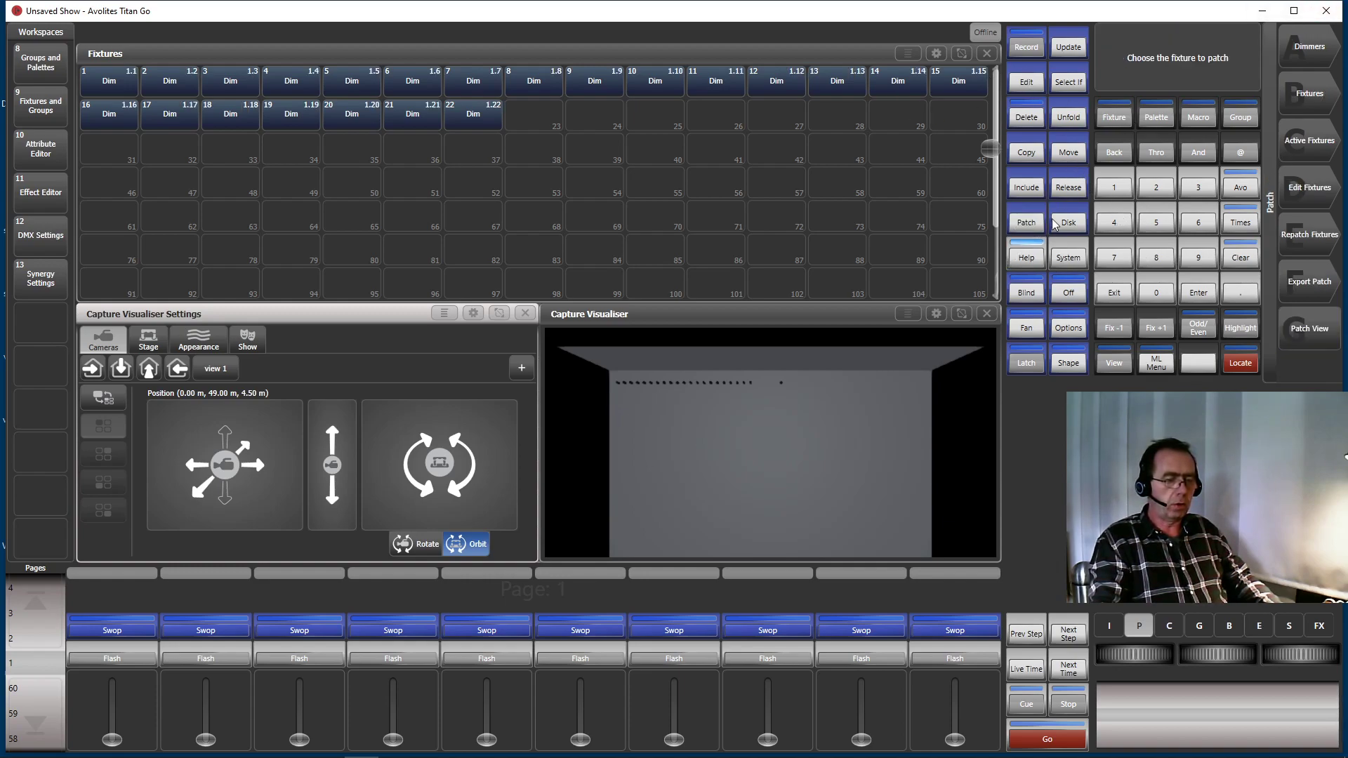
click(1308, 46)
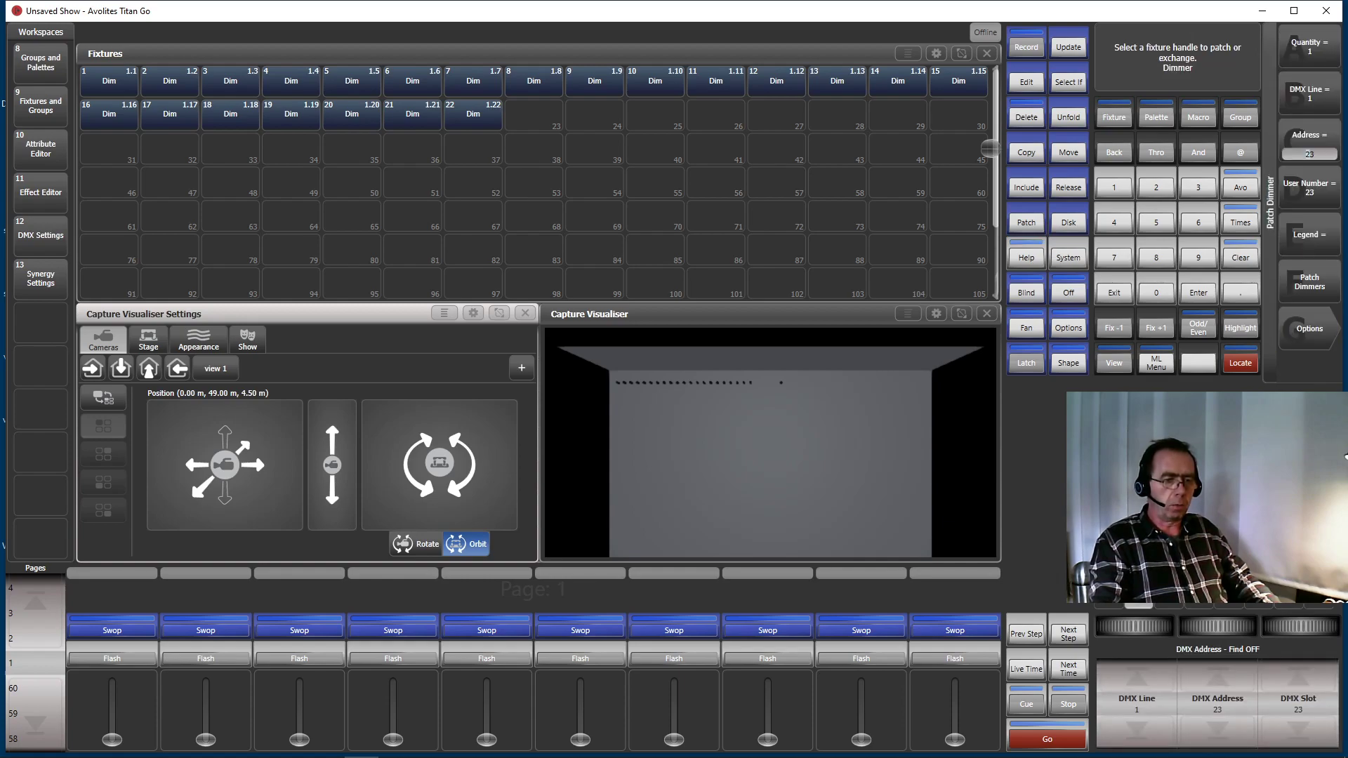
click(1319, 55)
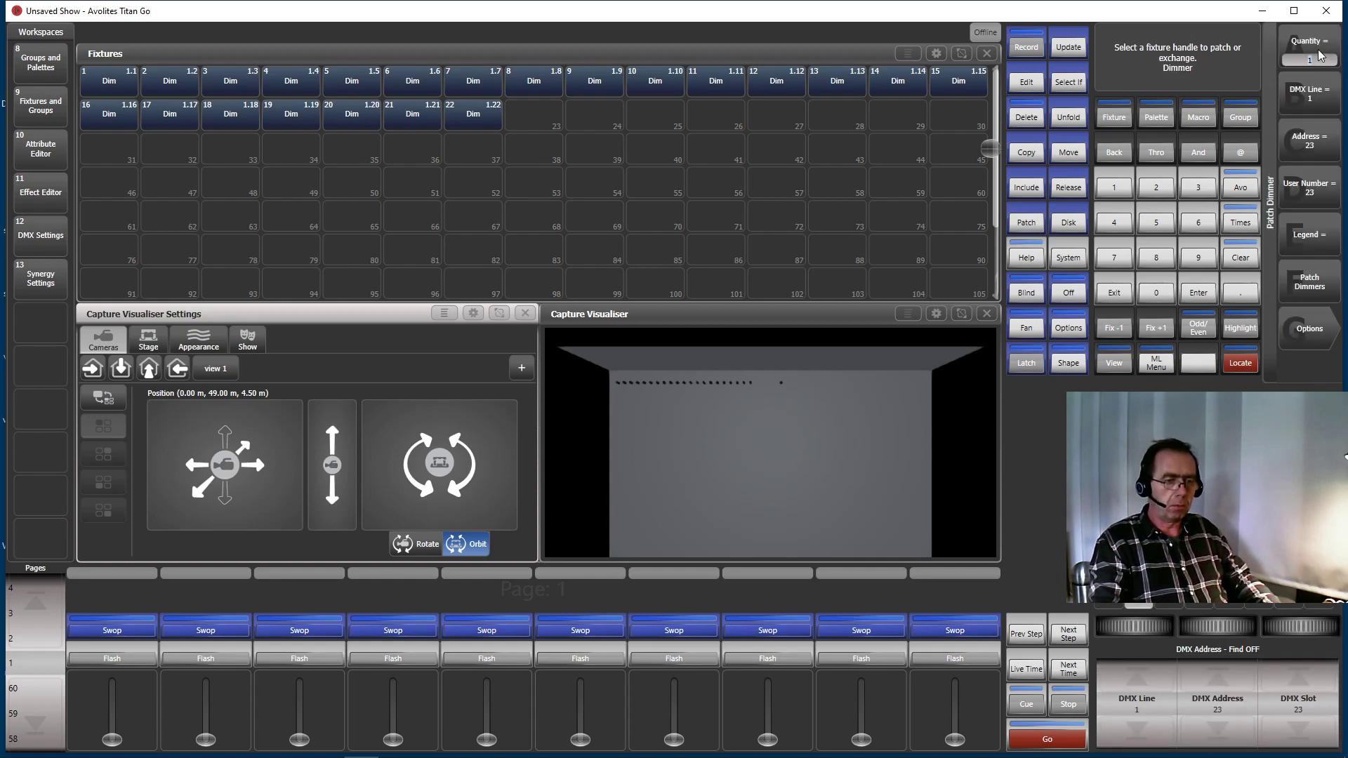
text(00)
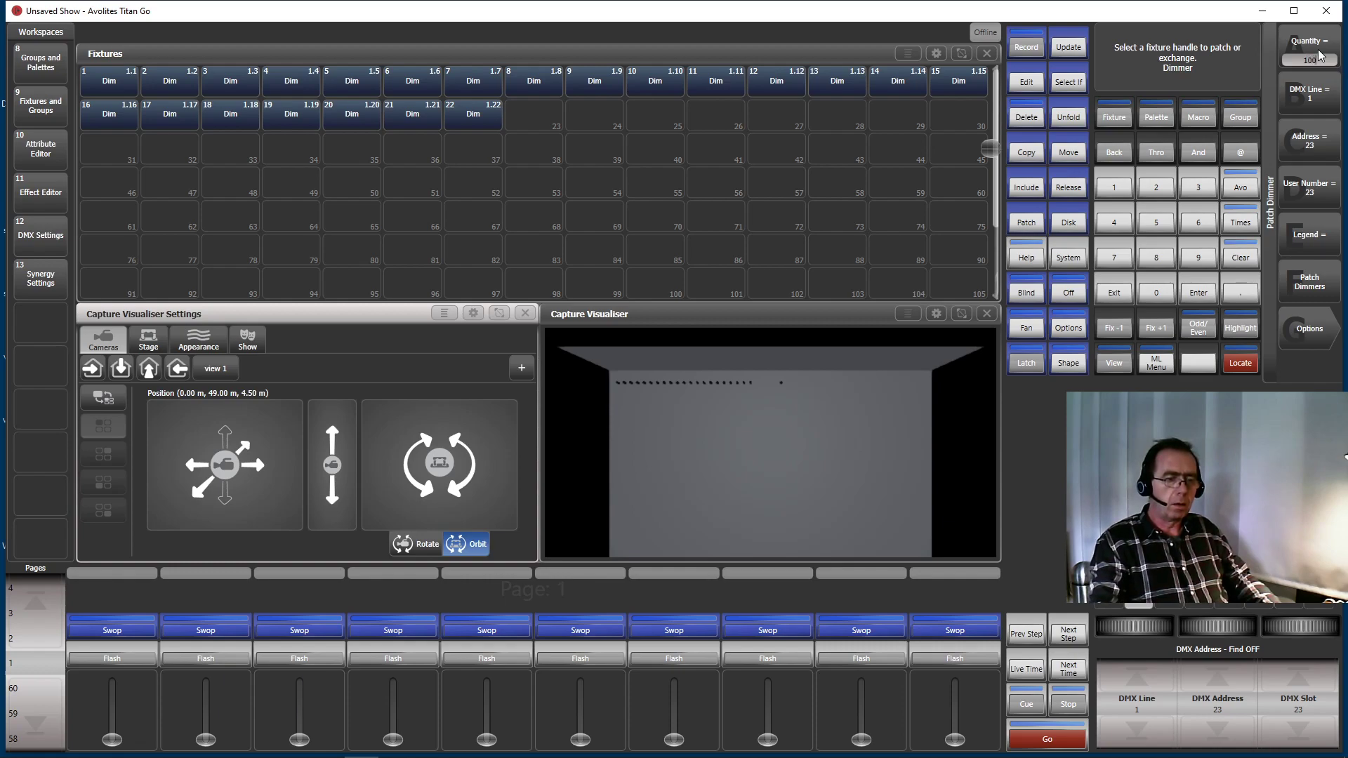
click(1307, 278)
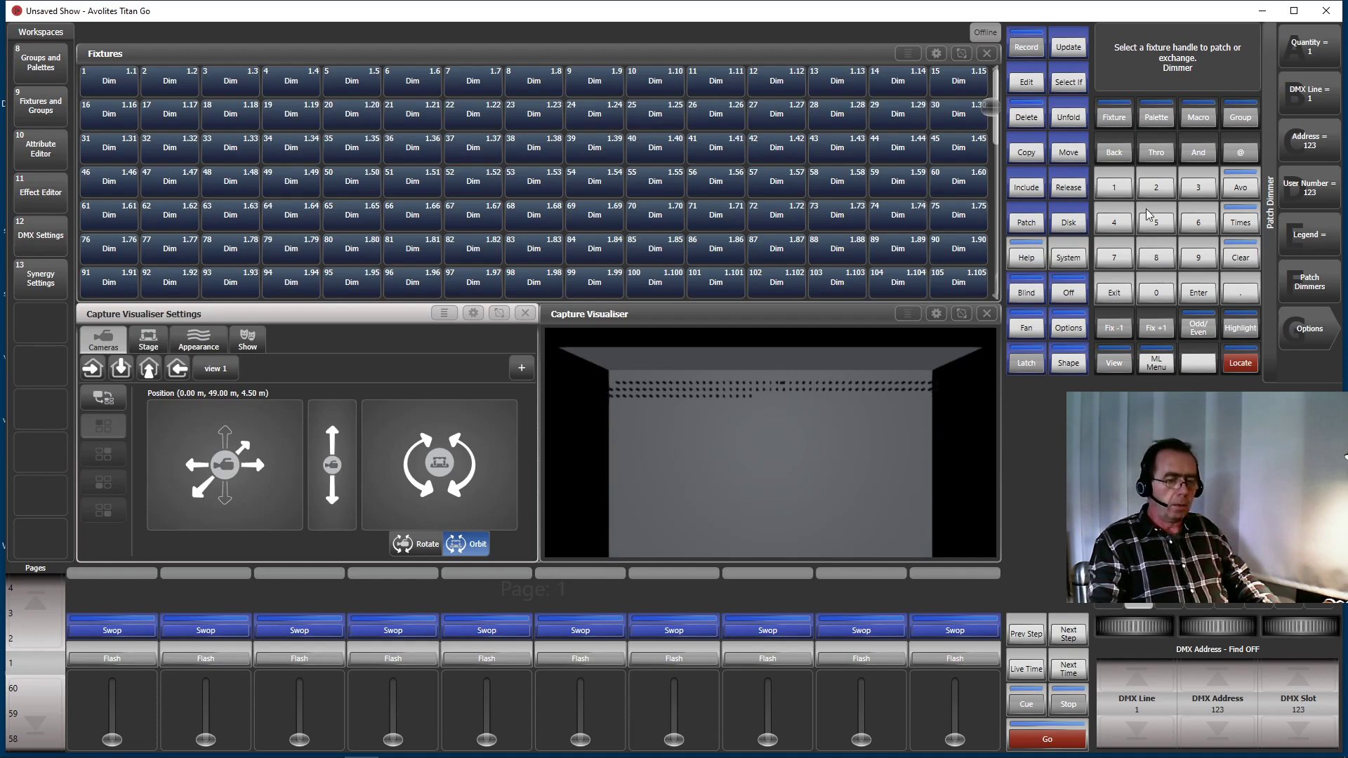
click(1122, 286)
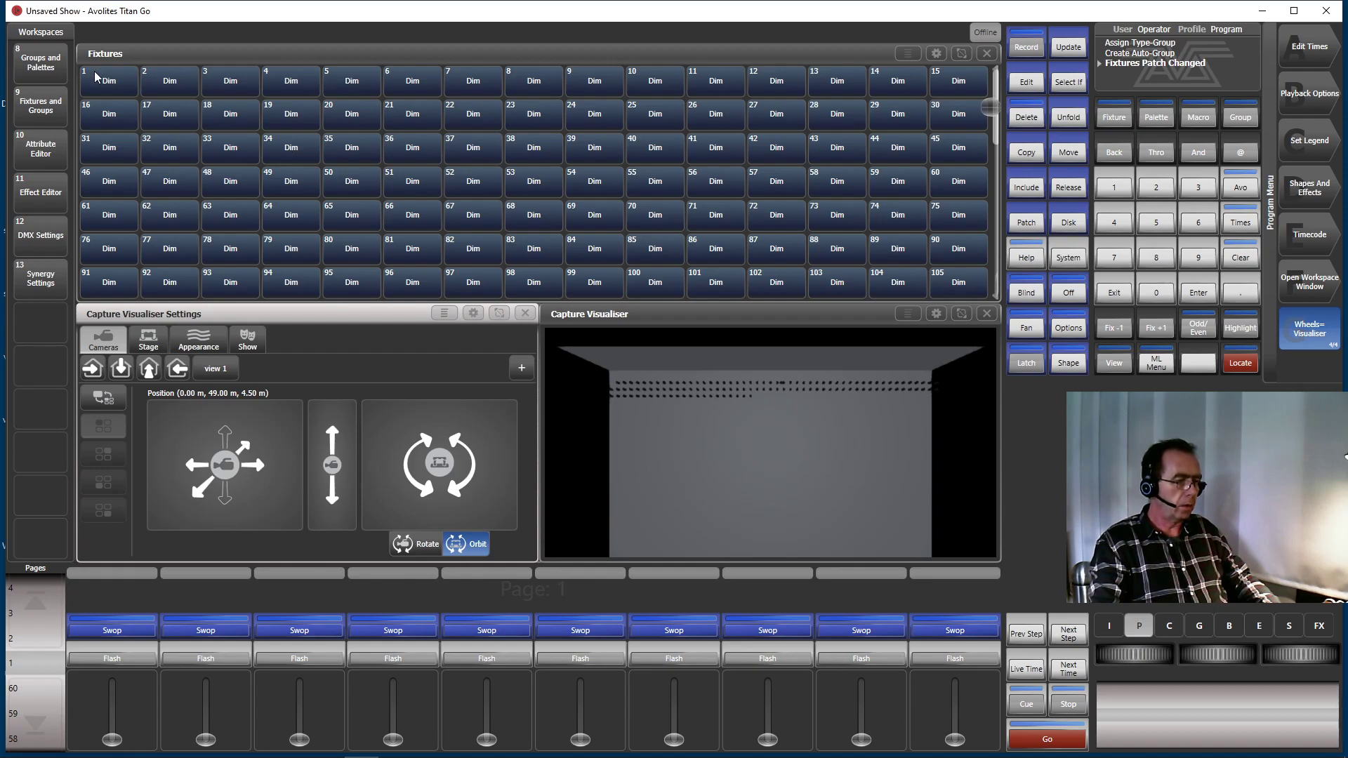
Select all the dimmers, highlight them while stepping through the first individual fixtures, and turn highlight off.
drag(97, 76, 1055, 318)
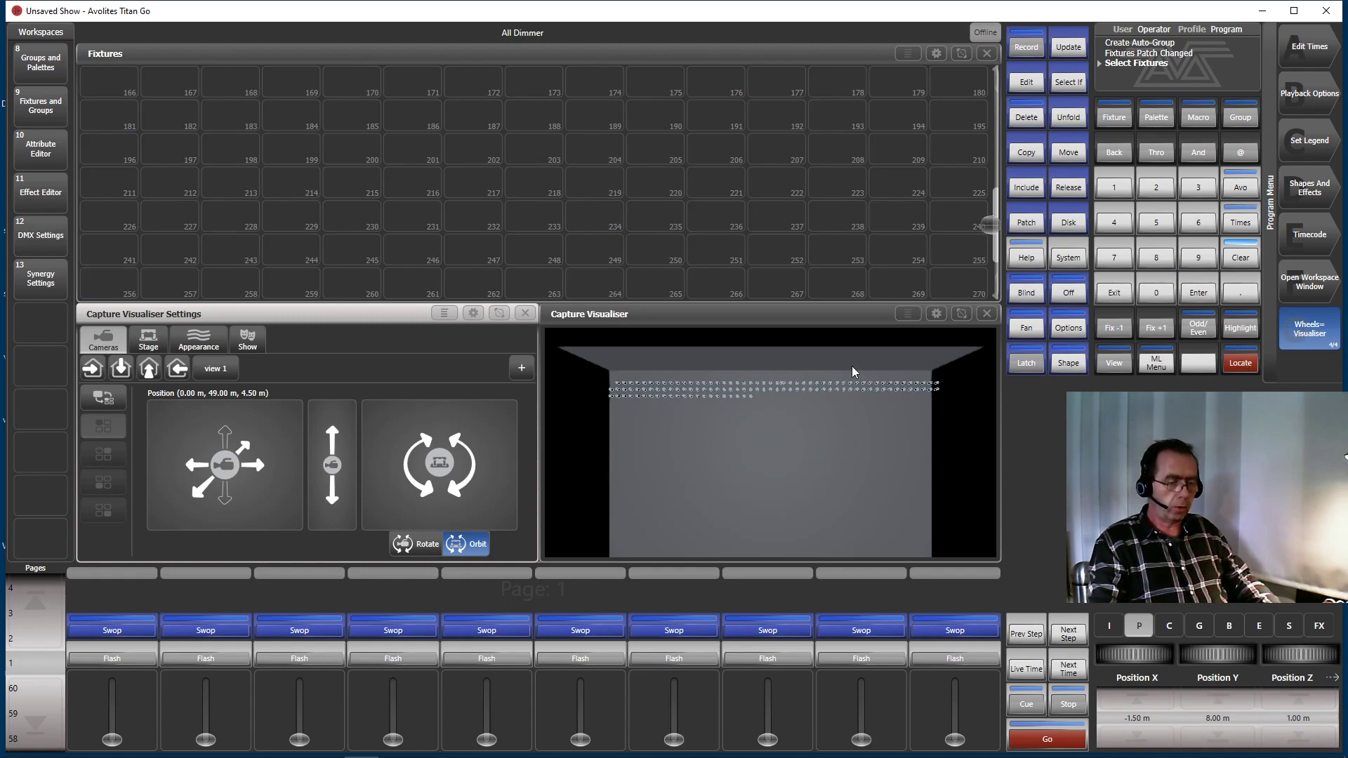
click(1247, 331)
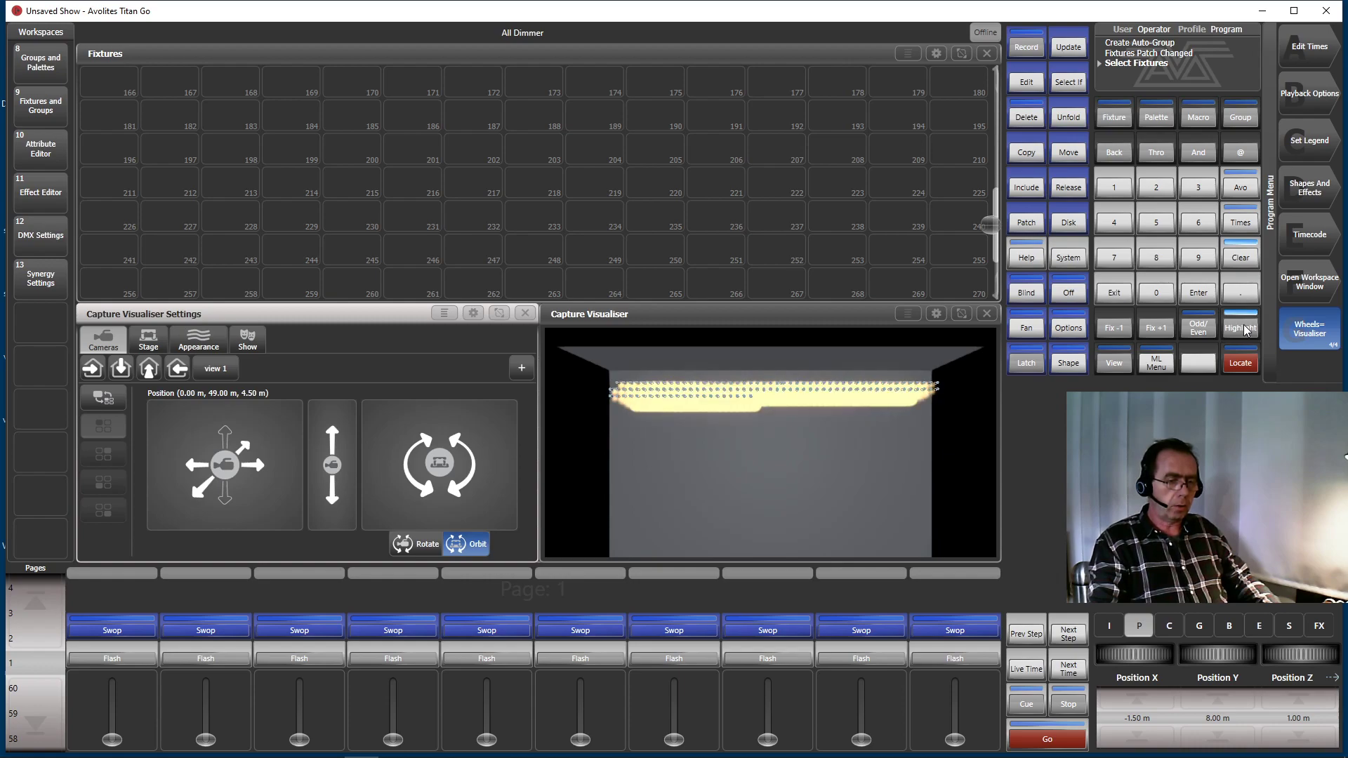
click(1155, 329)
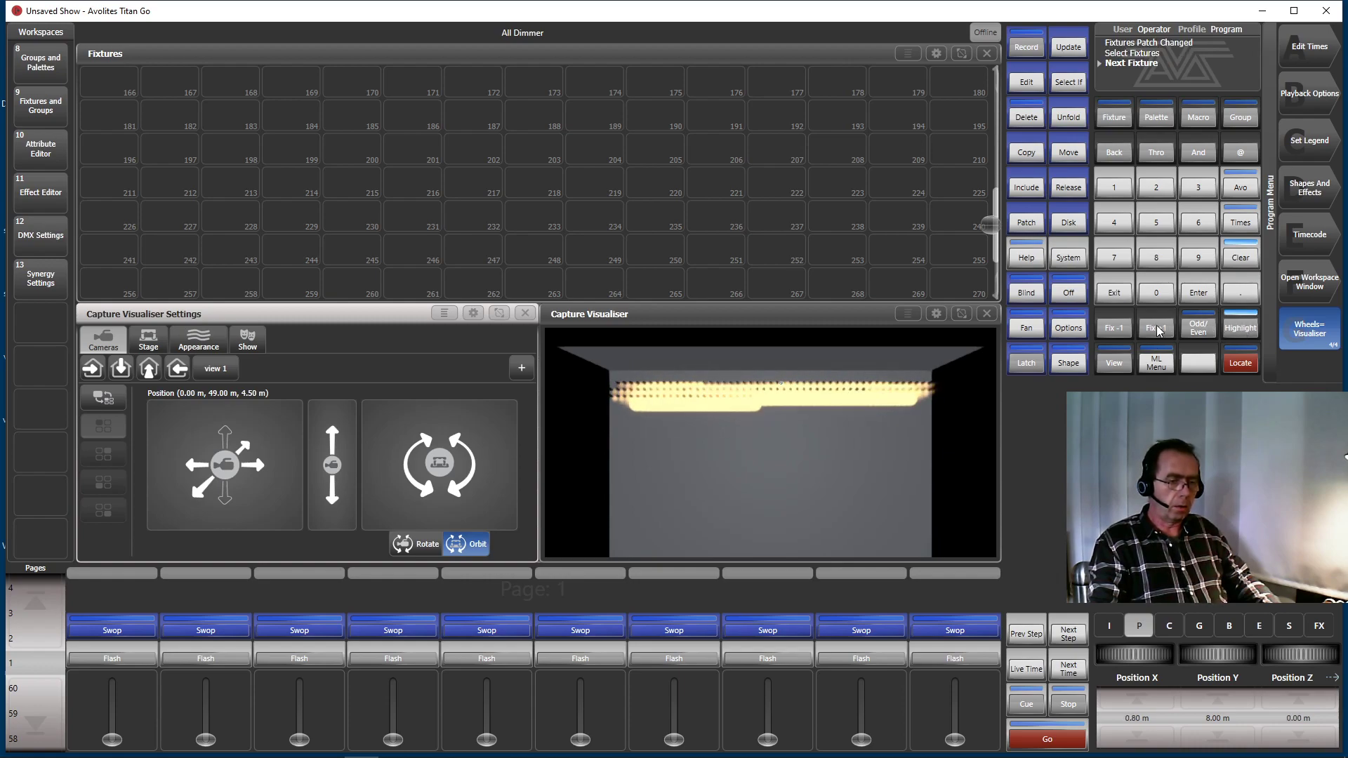
click(1160, 328)
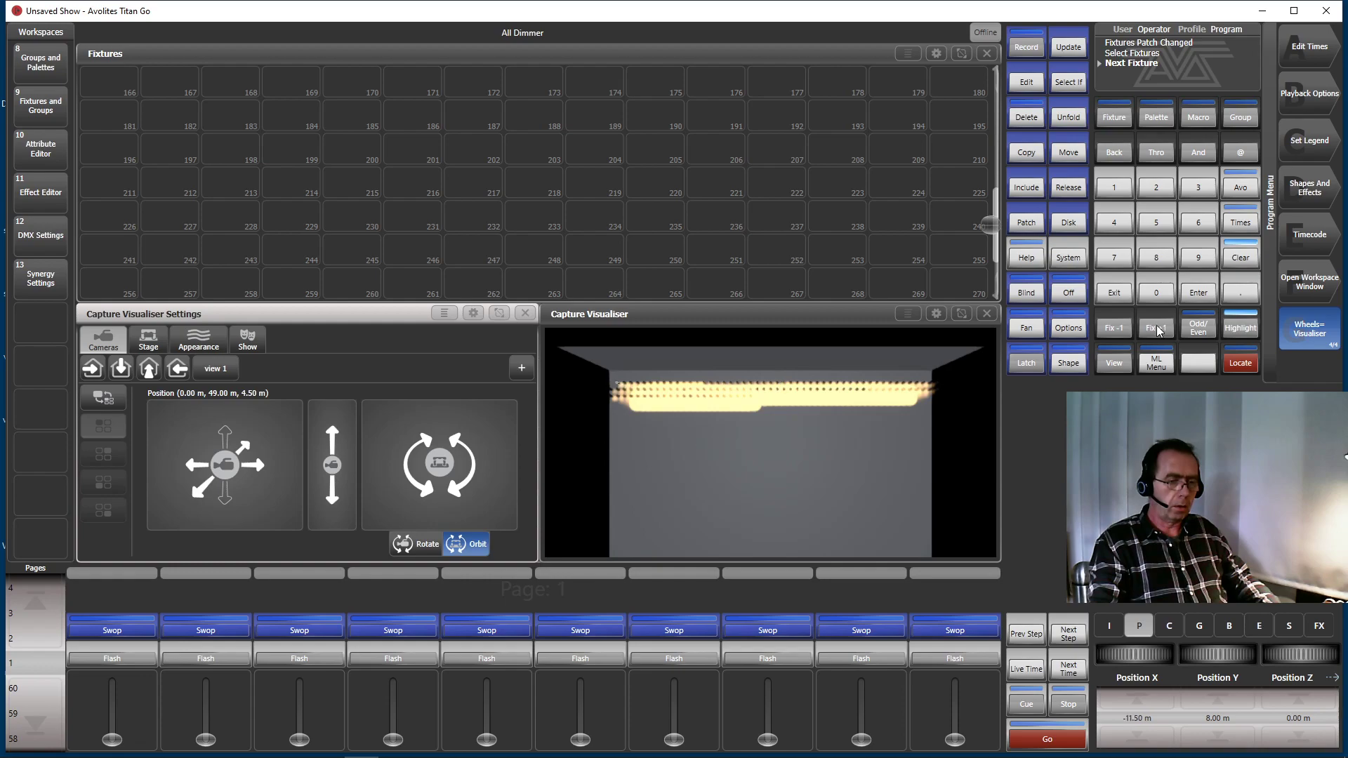
click(1247, 329)
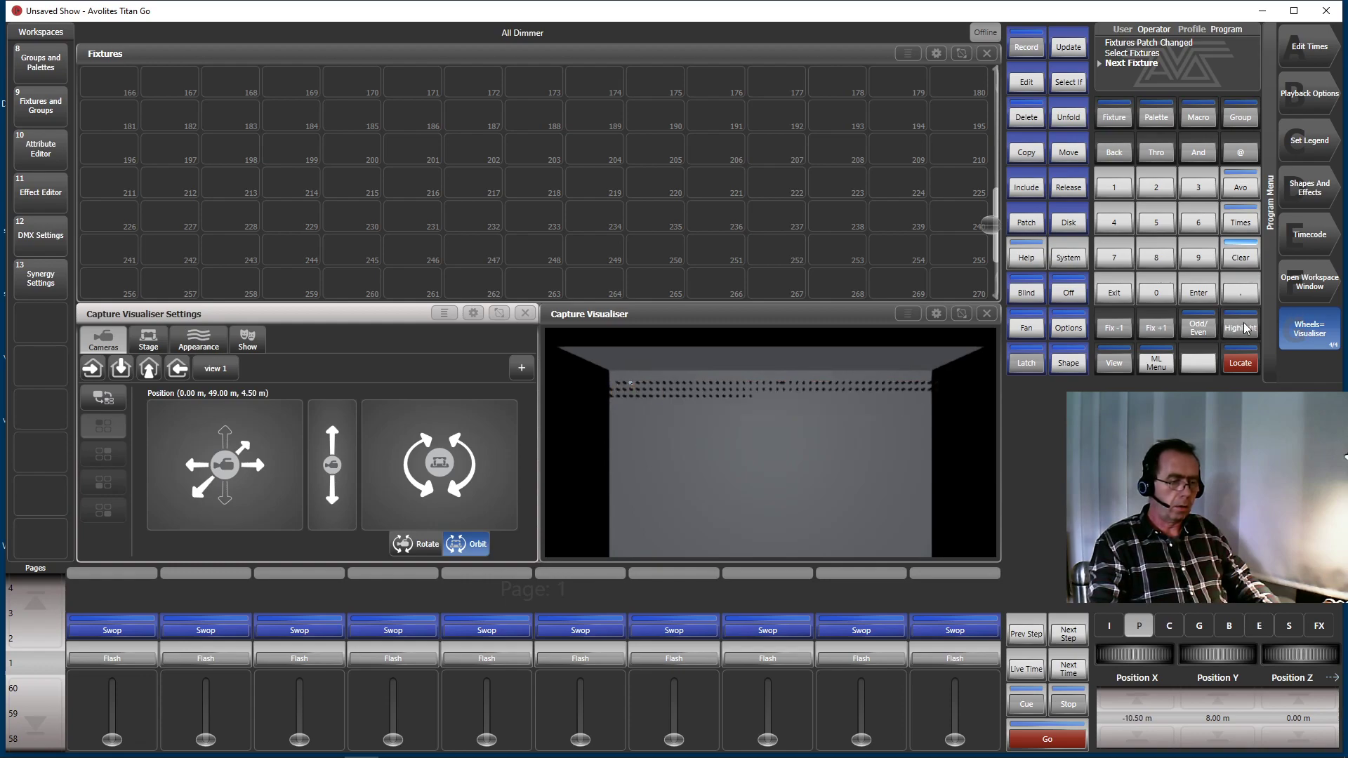
Step through the selected dimmers one by one up to dimmer 26 and bring it into view in the fixture grid.
click(1148, 323)
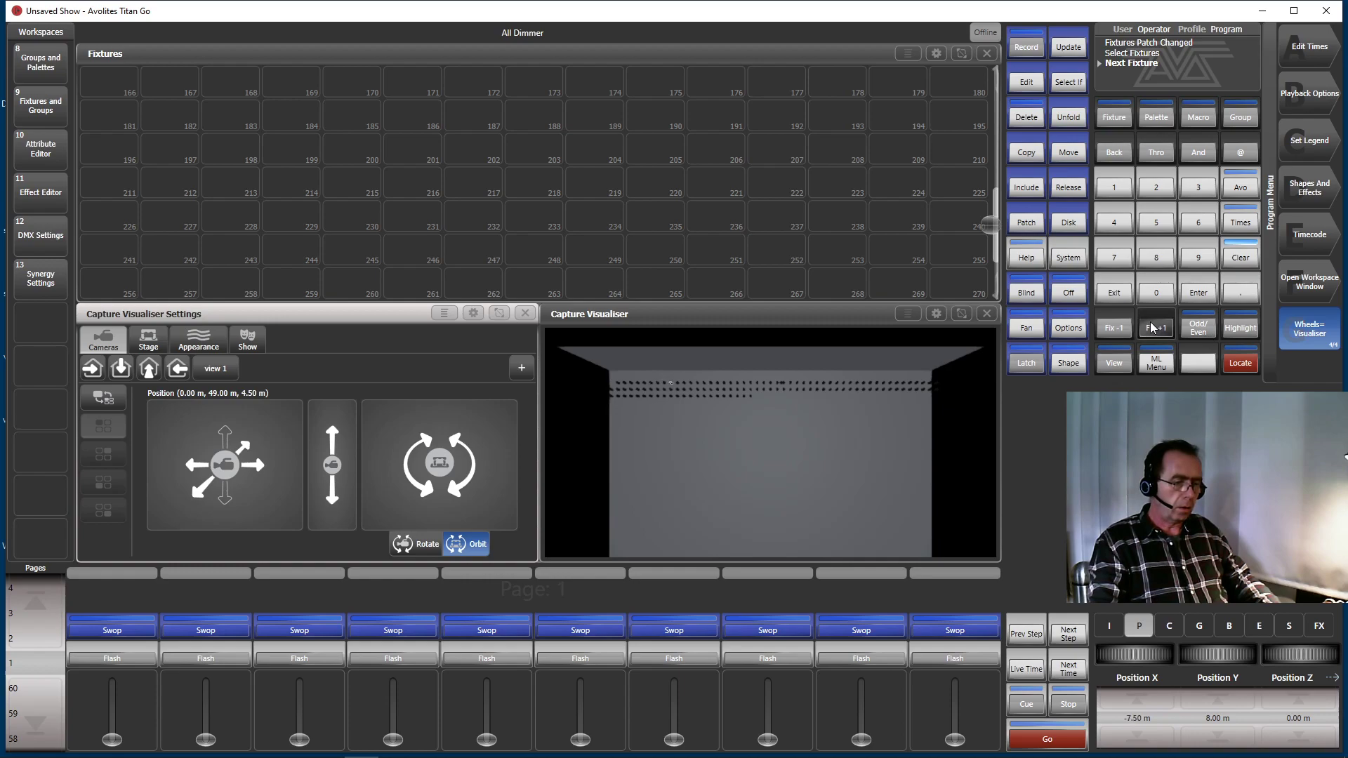
click(1158, 325)
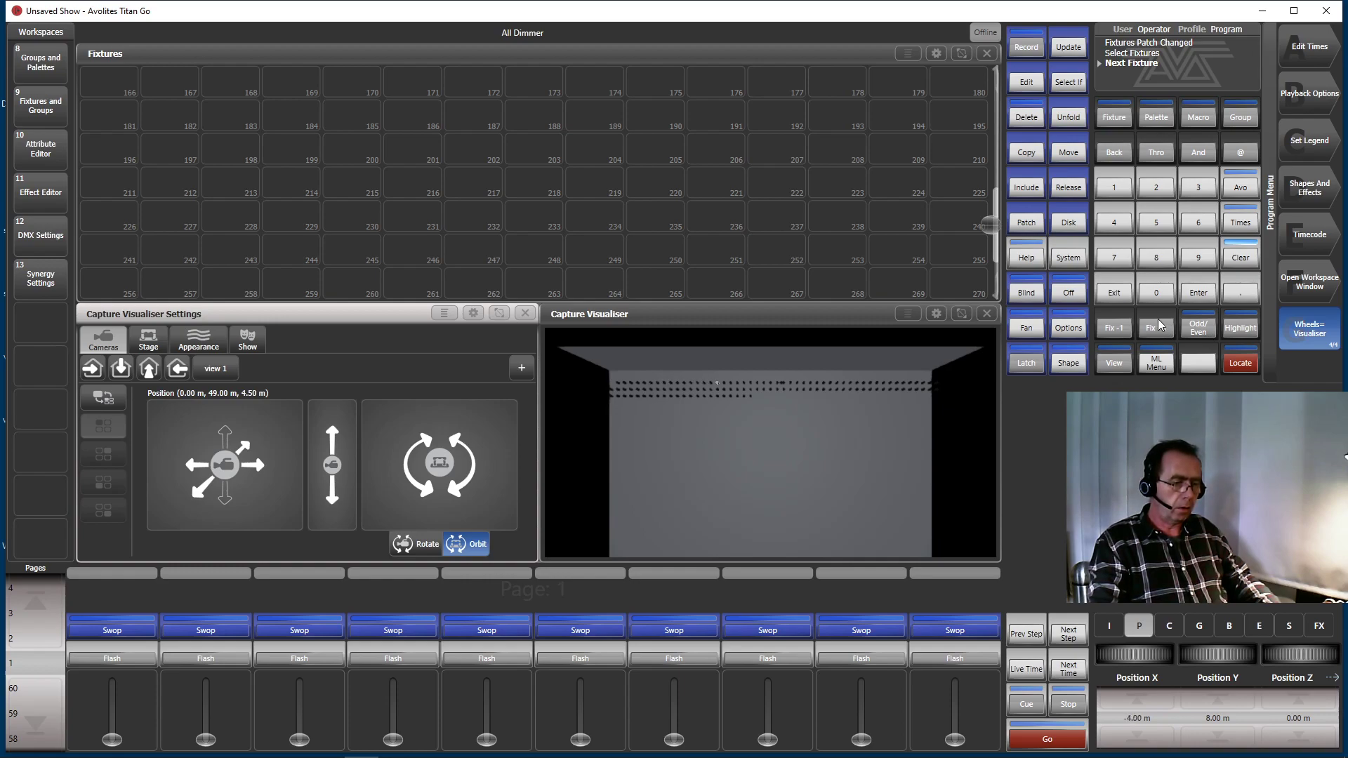
click(1161, 326)
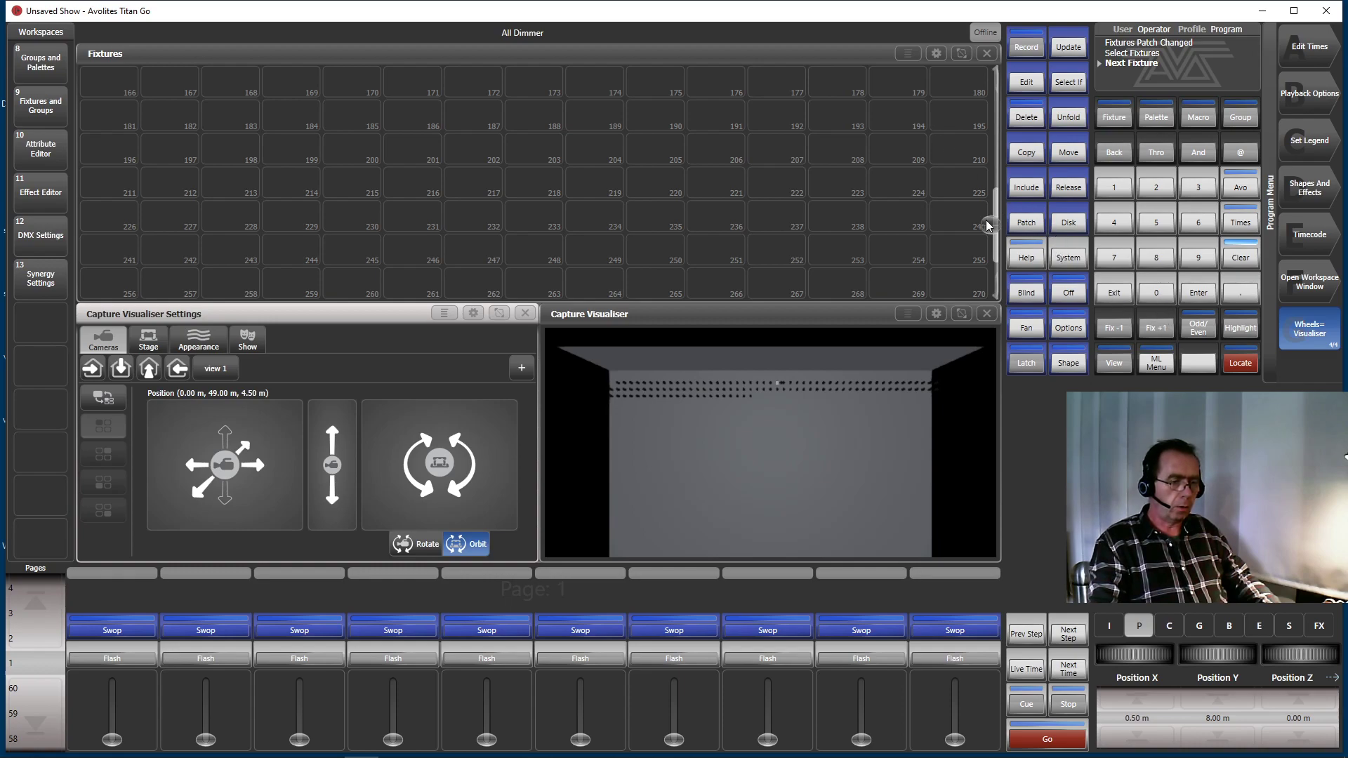
drag(986, 224, 980, 49)
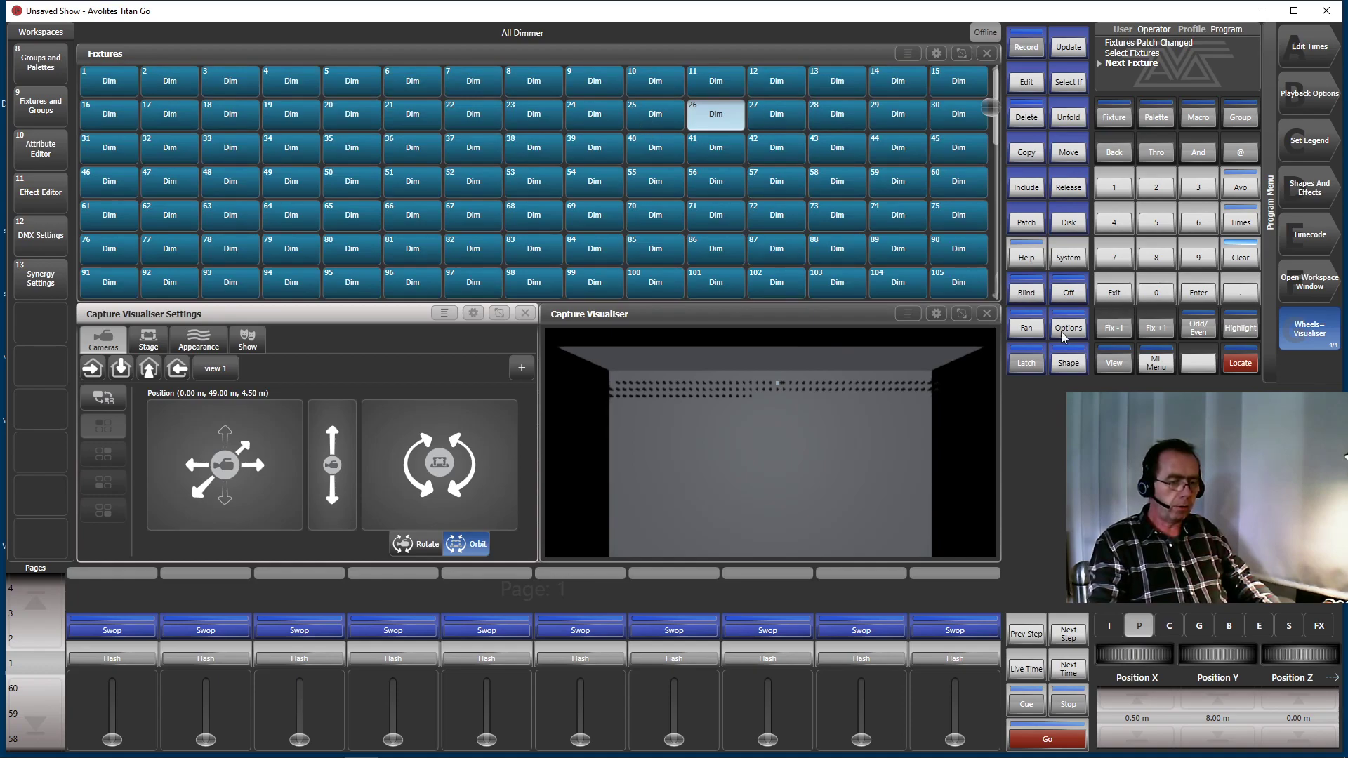
Step through the selected dimmers one by one from dimmer 25 to dimmer 51, checking their positions in the visualiser.
click(1123, 329)
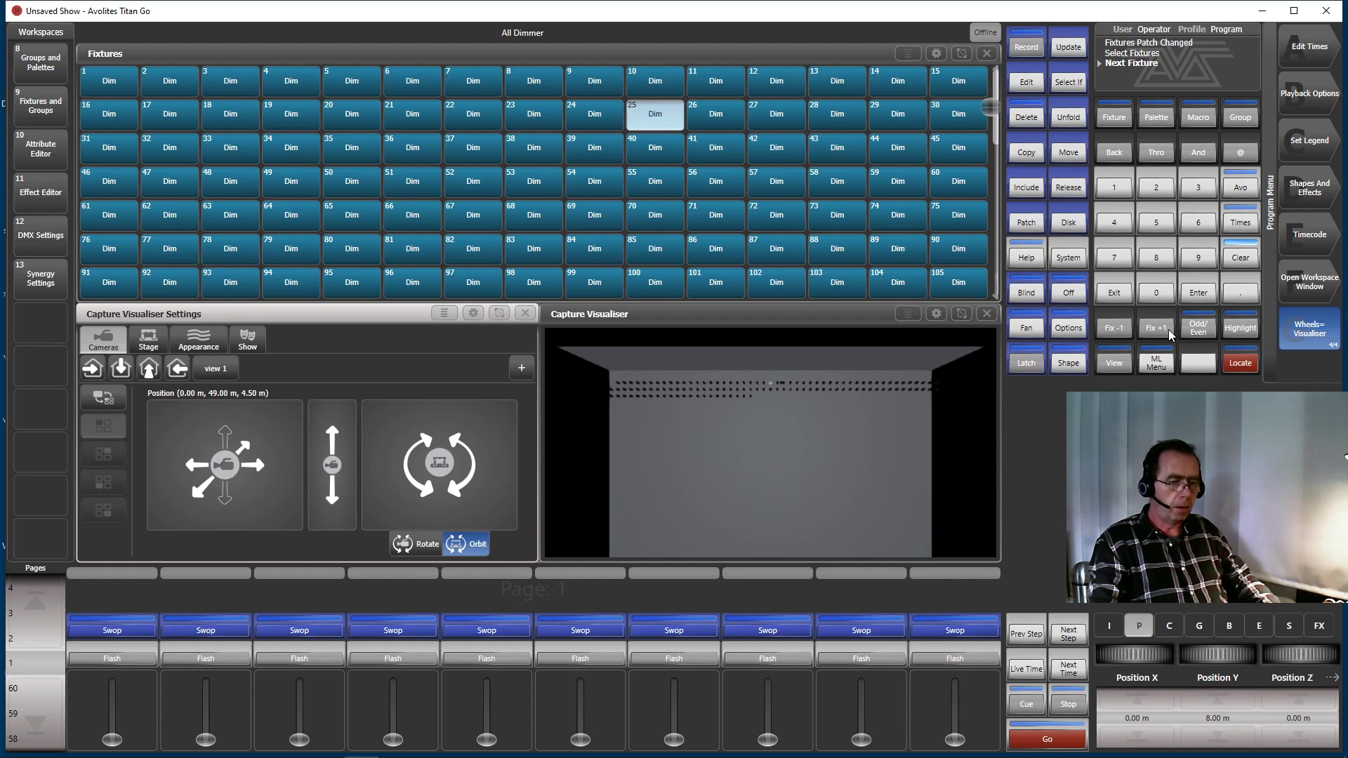
click(1151, 331)
click(1152, 330)
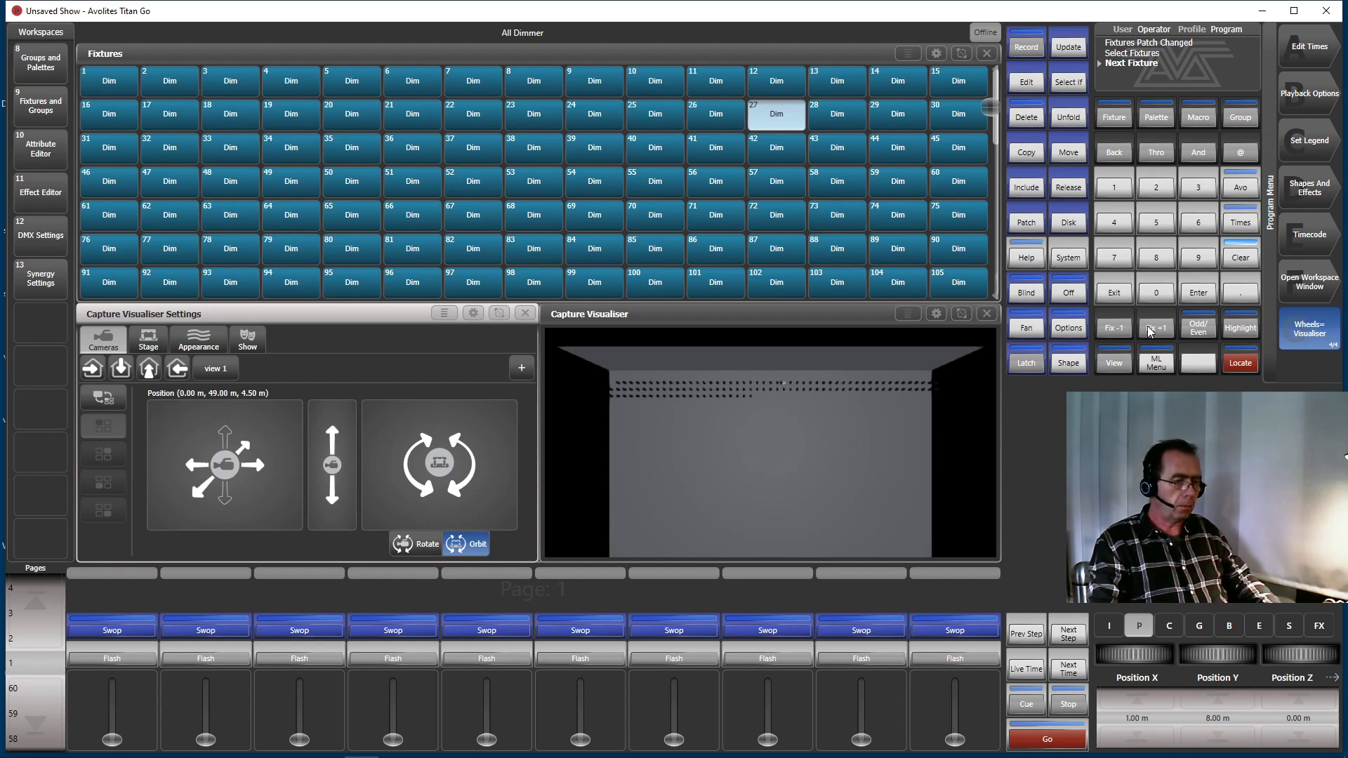
click(1153, 330)
click(1155, 329)
click(1156, 328)
click(1158, 328)
click(1160, 327)
click(1160, 327)
click(1160, 327)
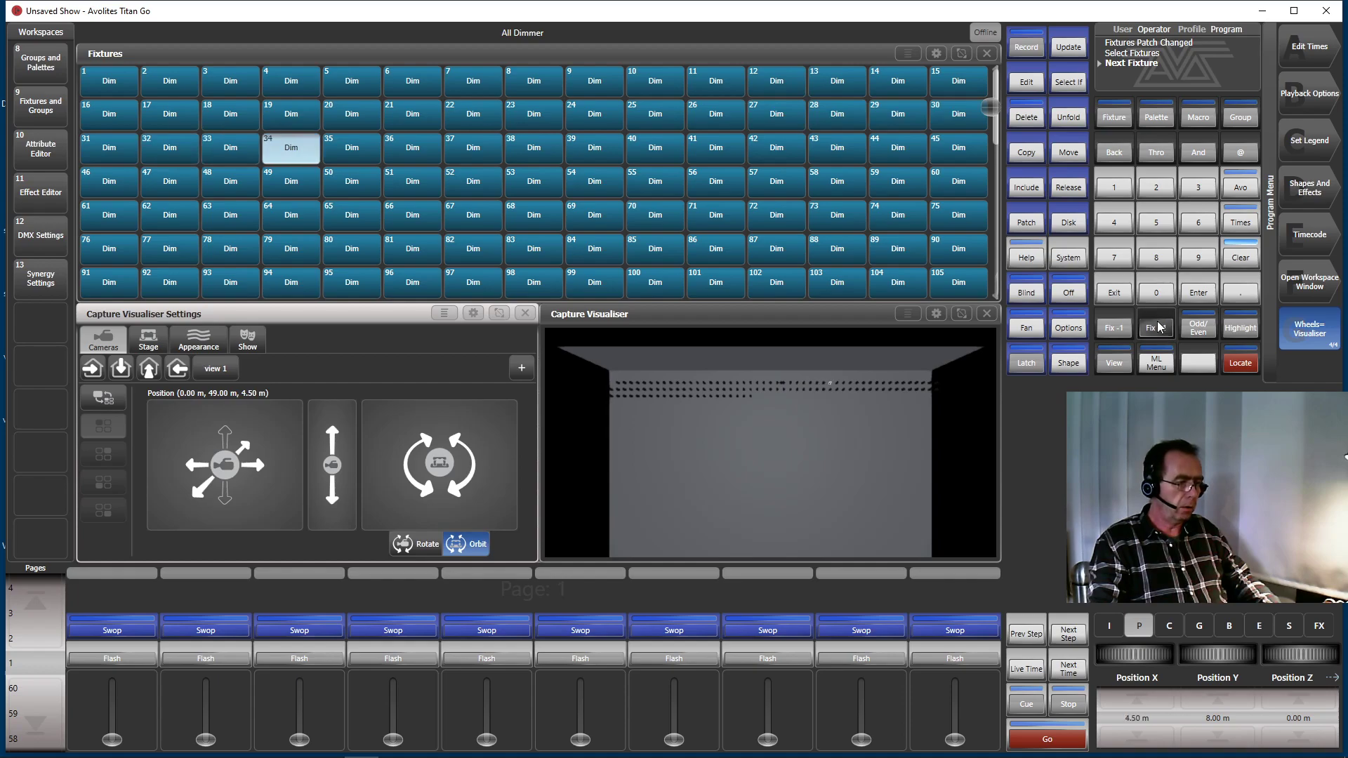
click(1161, 327)
click(1162, 326)
click(1162, 326)
click(1163, 326)
click(1164, 325)
click(1165, 325)
click(1165, 325)
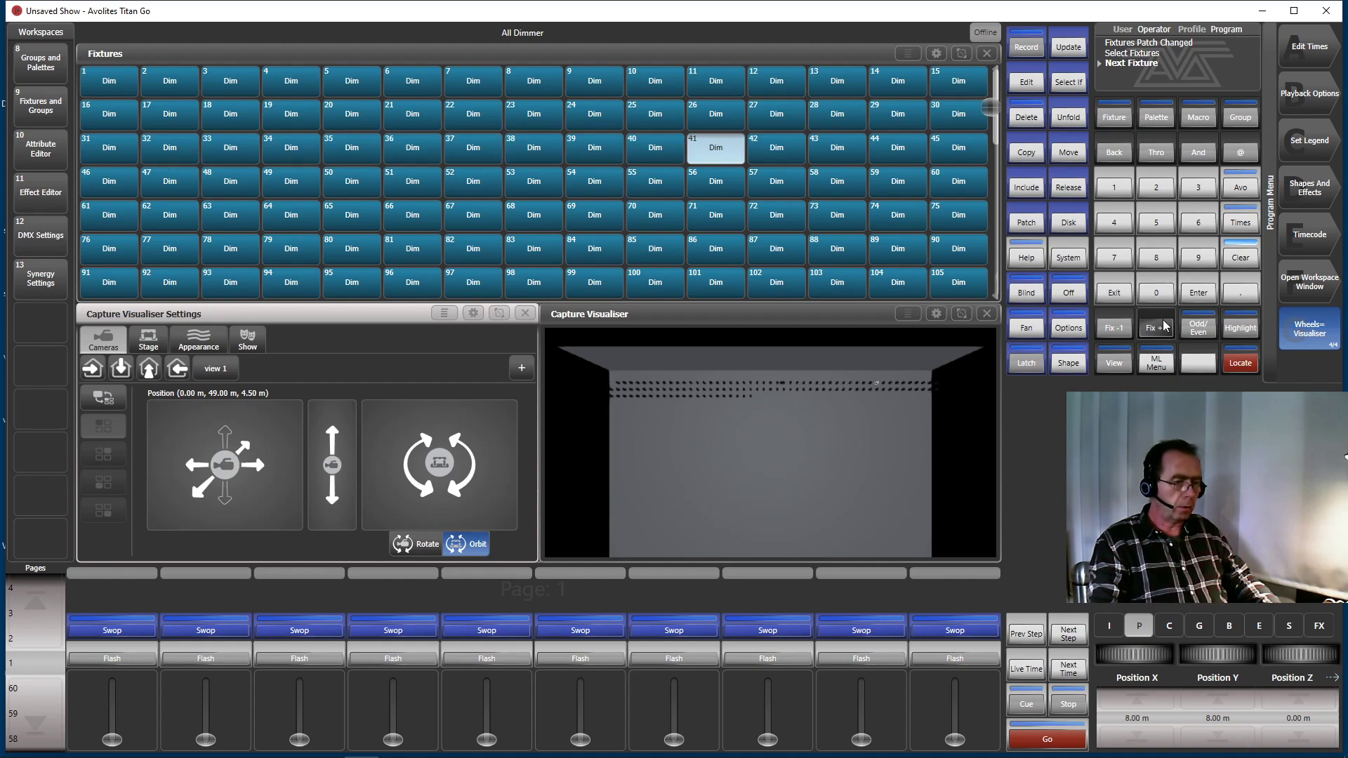
click(1166, 325)
click(1167, 324)
click(1168, 324)
click(1168, 324)
click(1169, 324)
click(1169, 324)
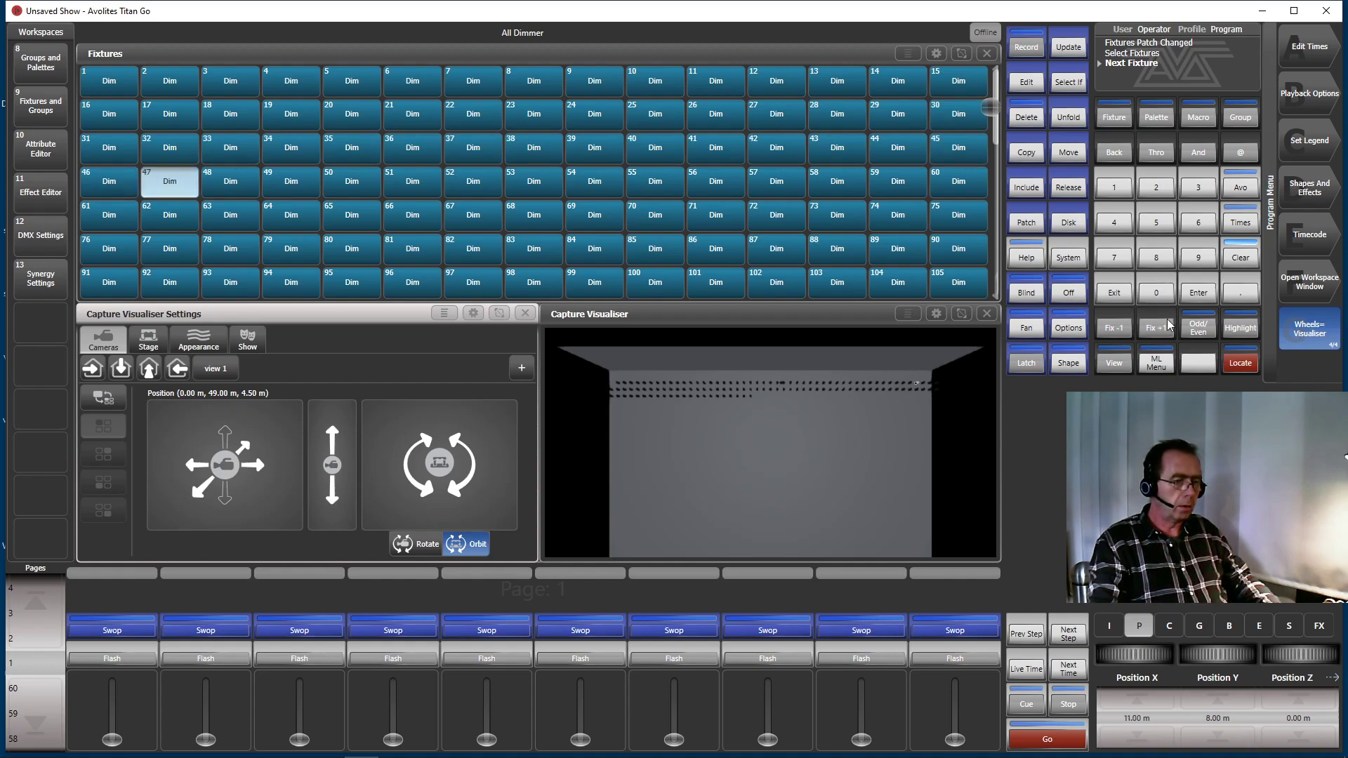
click(1169, 323)
click(1169, 324)
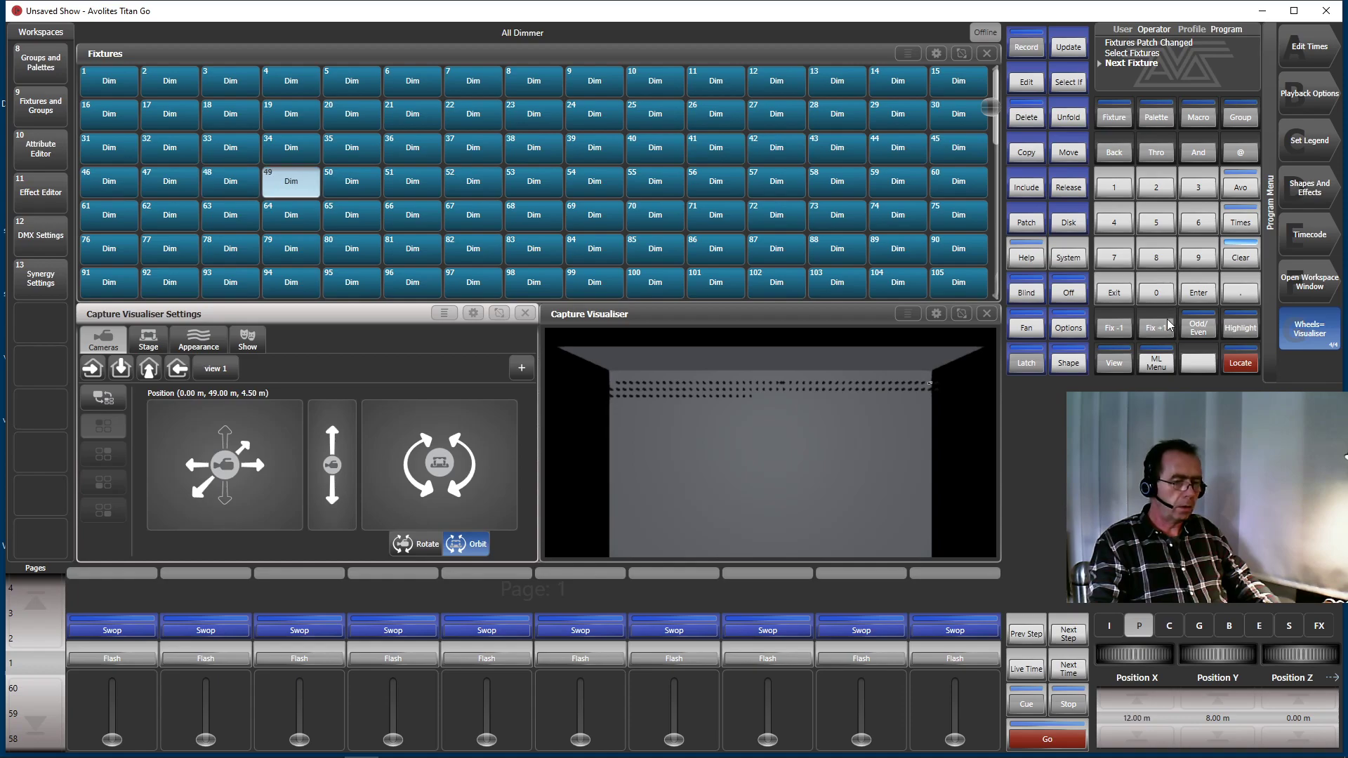
click(1169, 323)
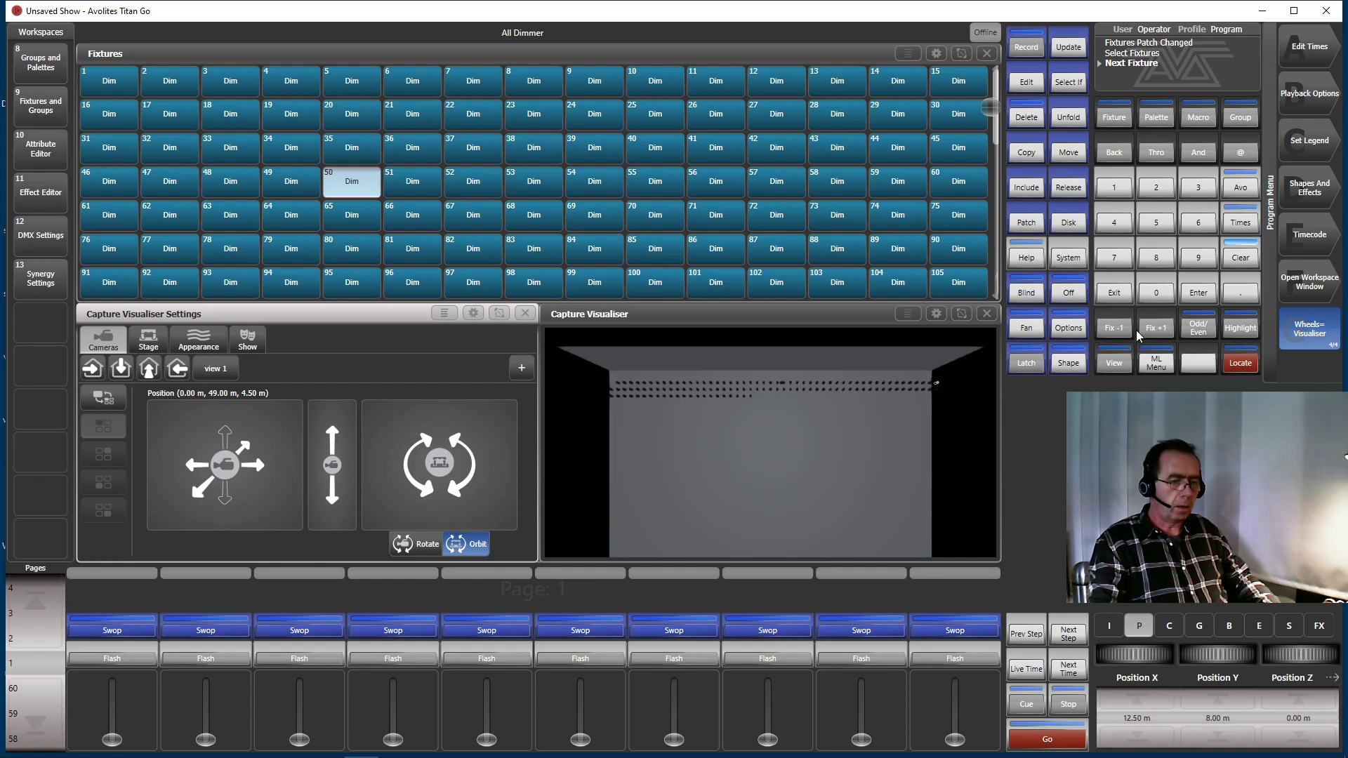
click(1162, 328)
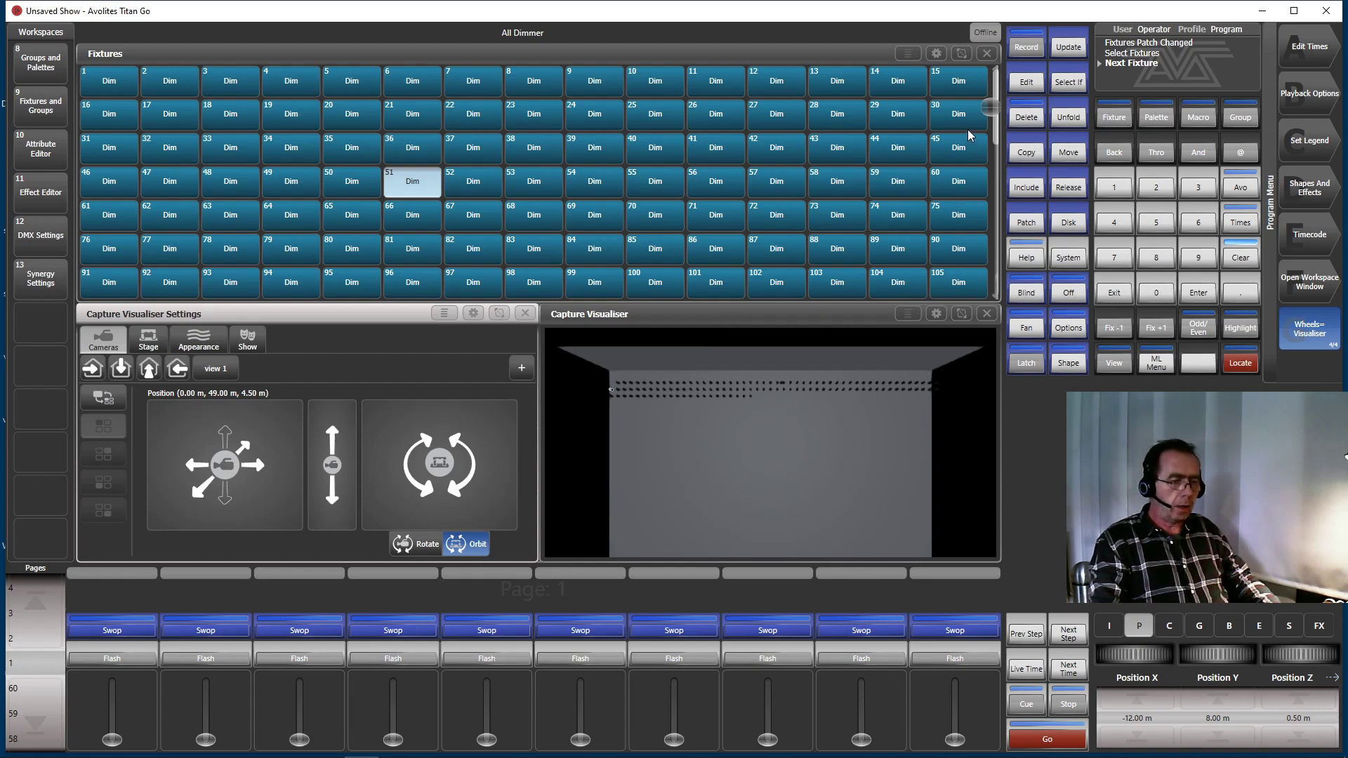
Clear the programmer and select dimmers 100 and 101 to check their positions on the stage.
drag(997, 101, 1001, 132)
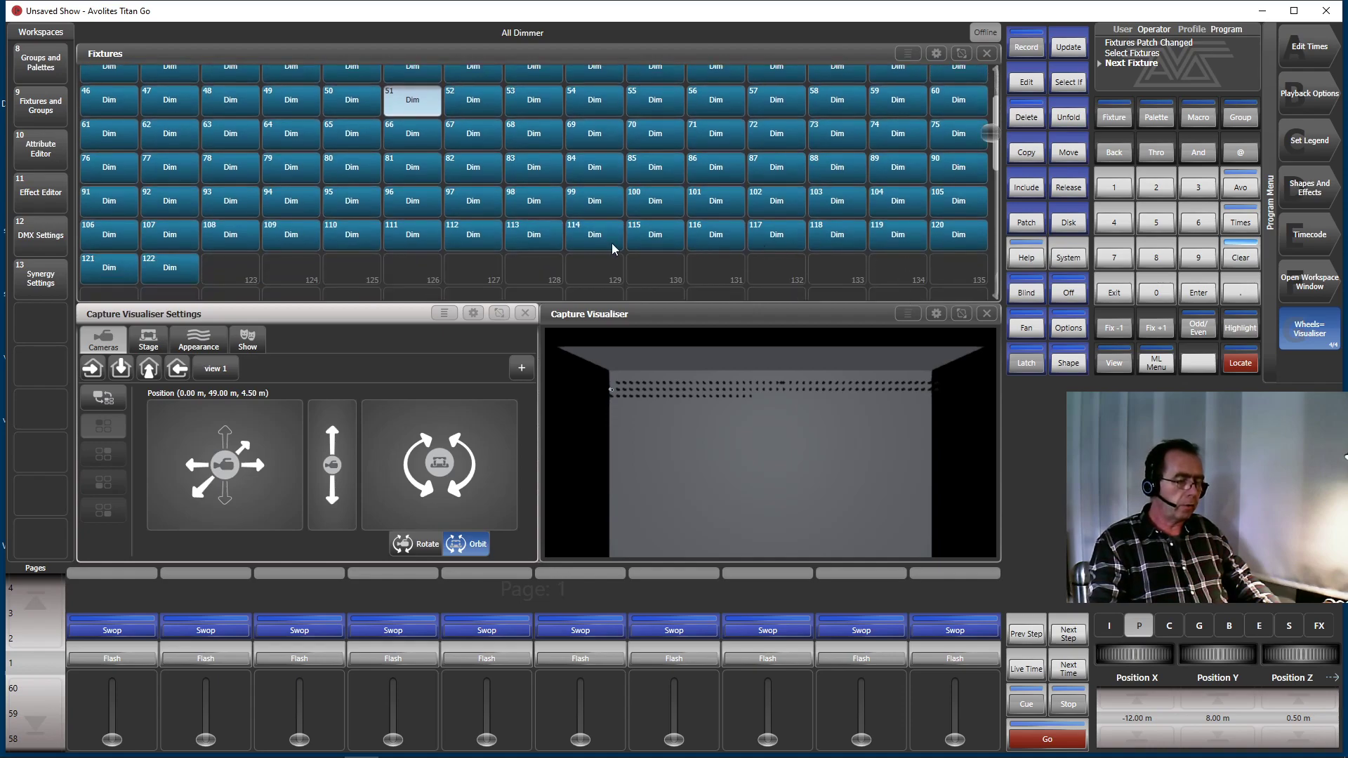
click(647, 201)
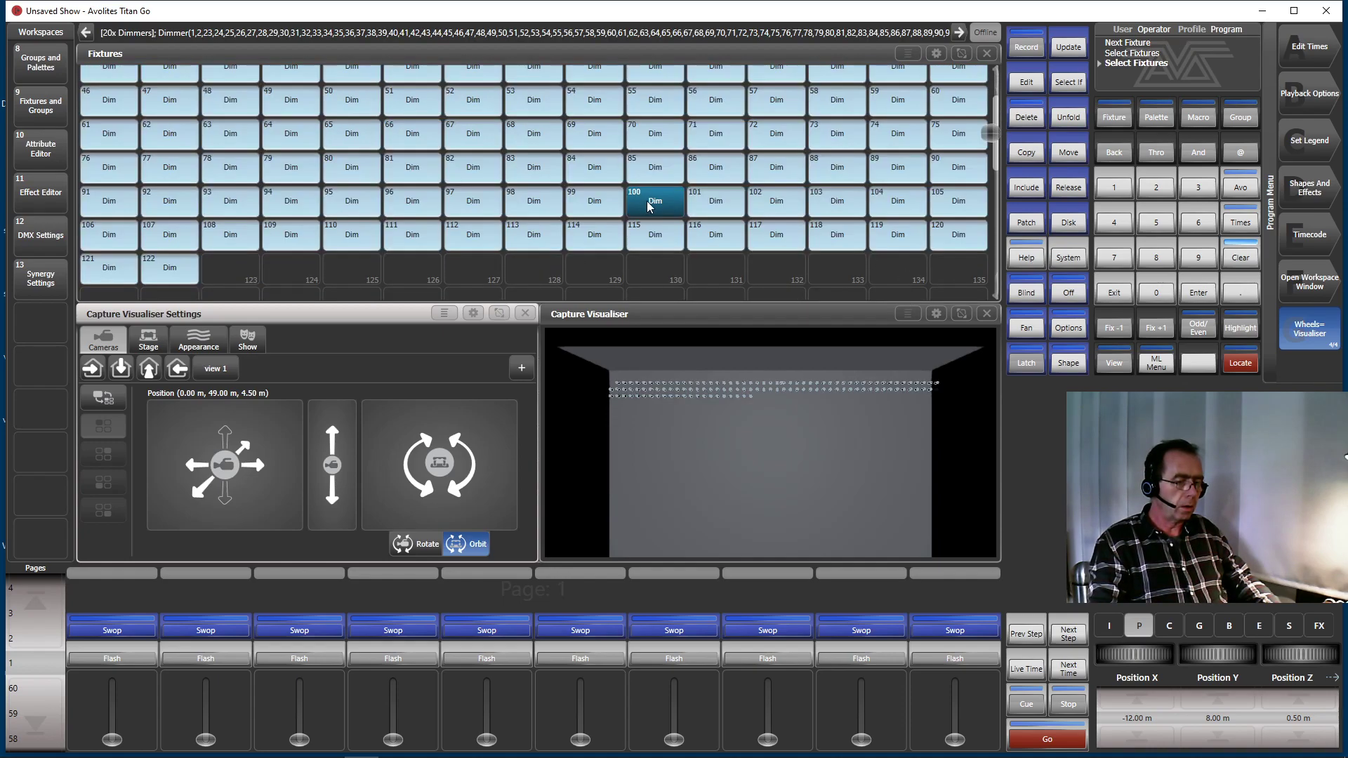
click(1252, 258)
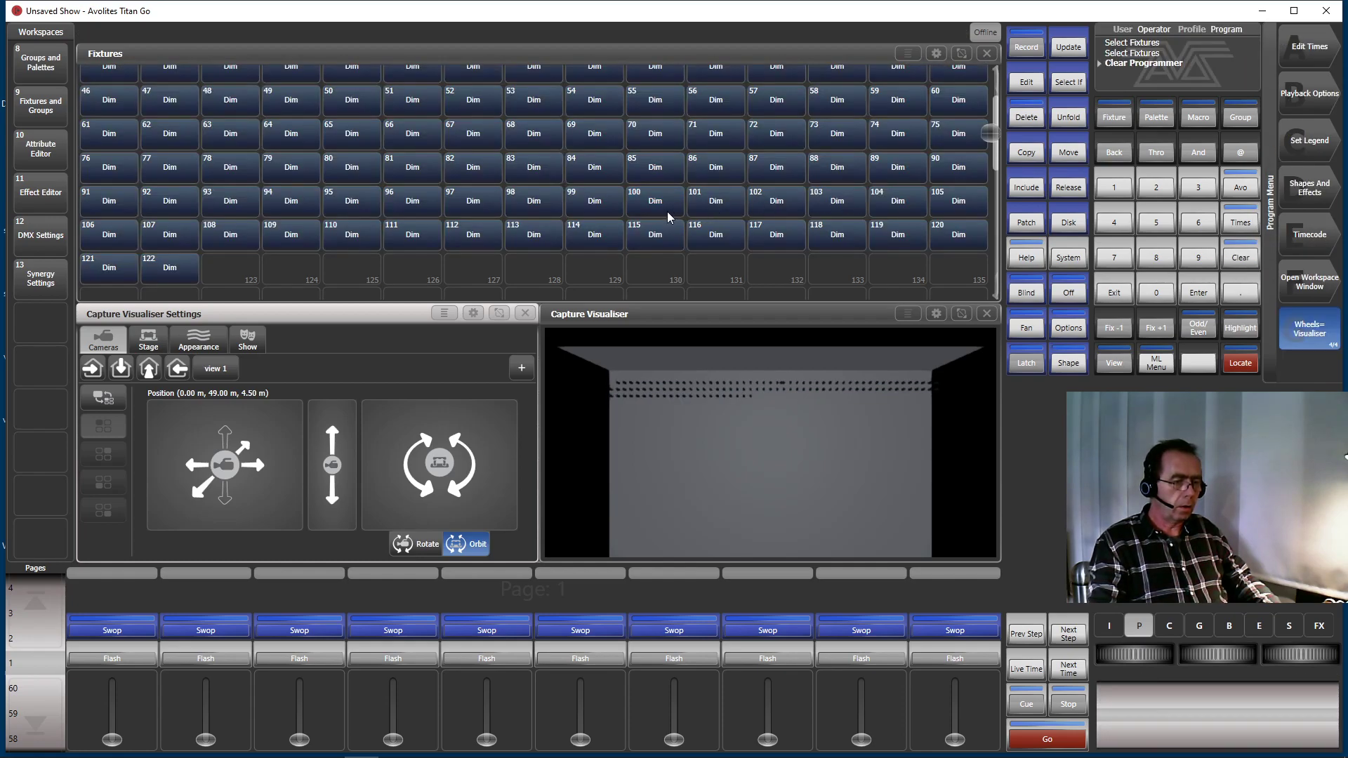
click(667, 209)
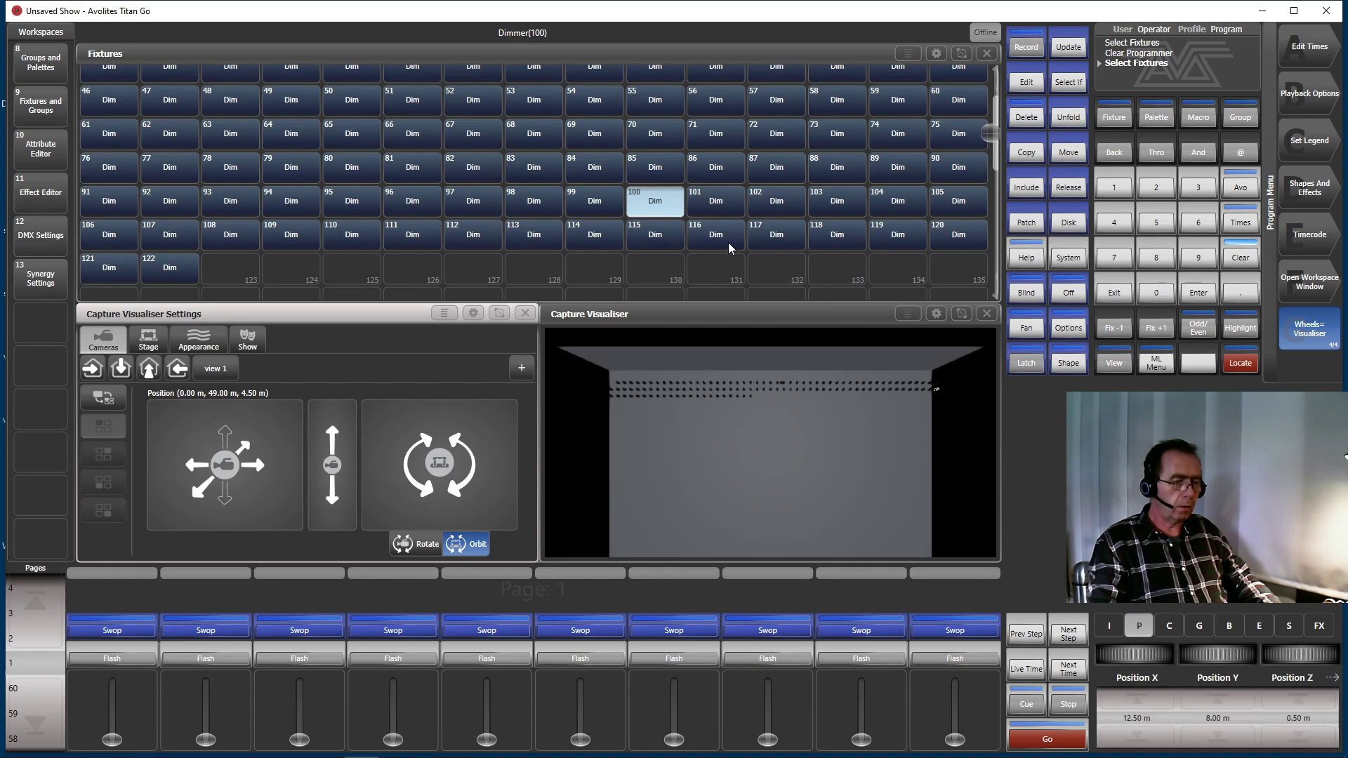
click(721, 212)
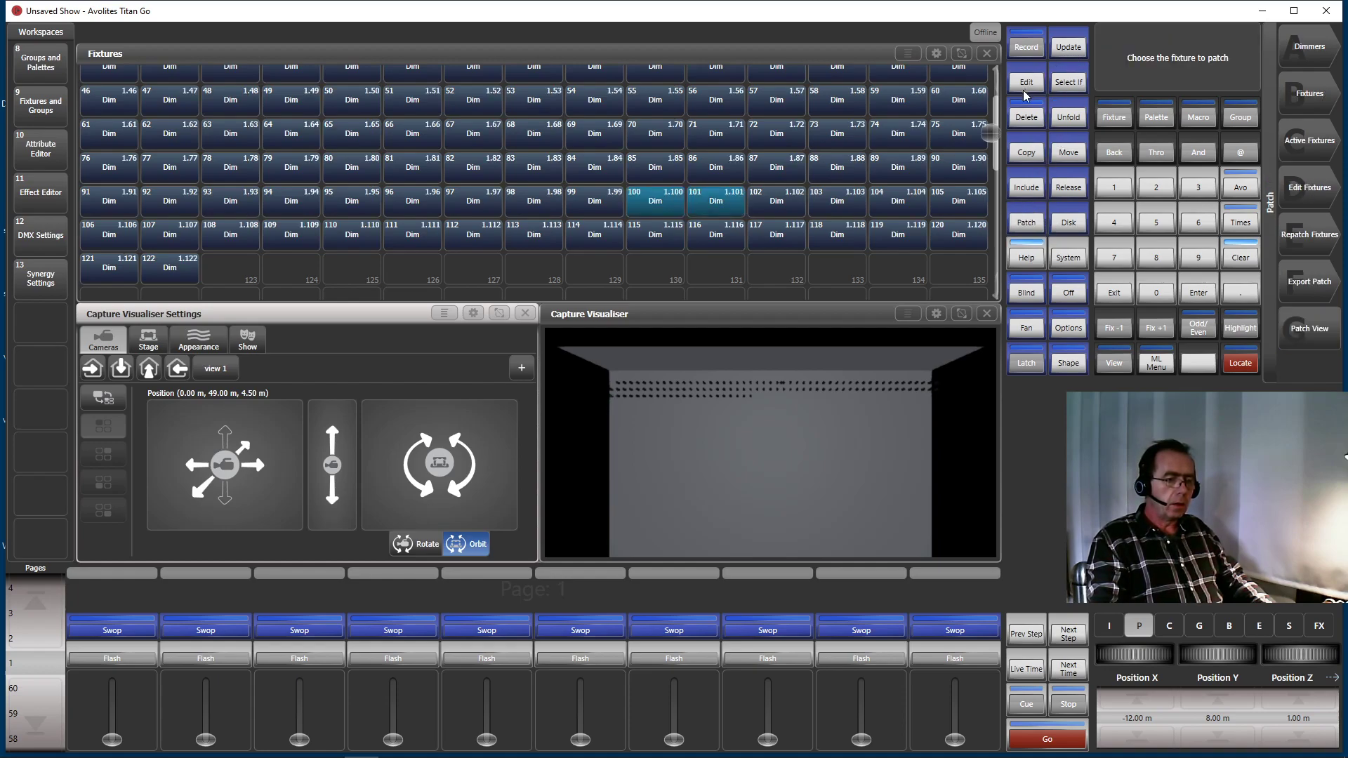
Delete all the patched dimmers as one group of handles and confirm the deletion.
click(1027, 118)
drag(957, 270, 10, 7)
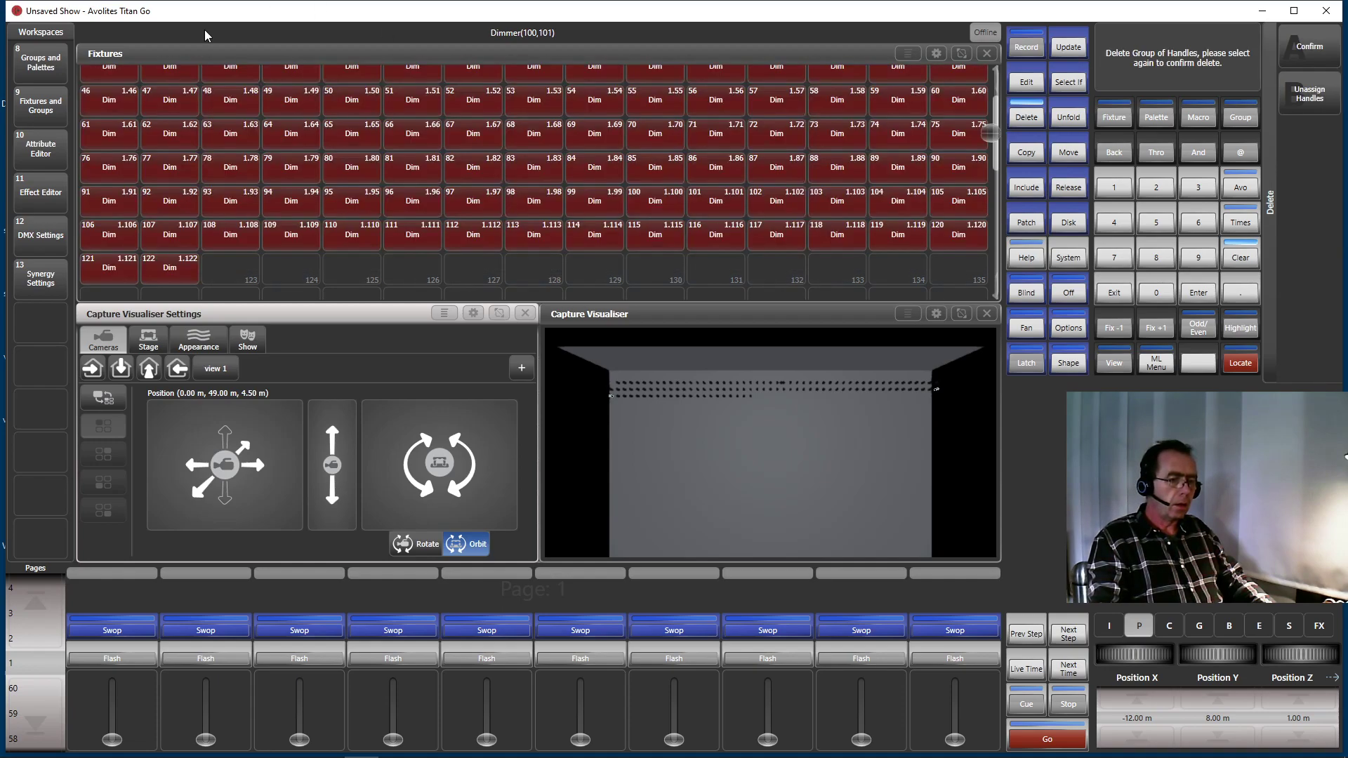
click(1312, 50)
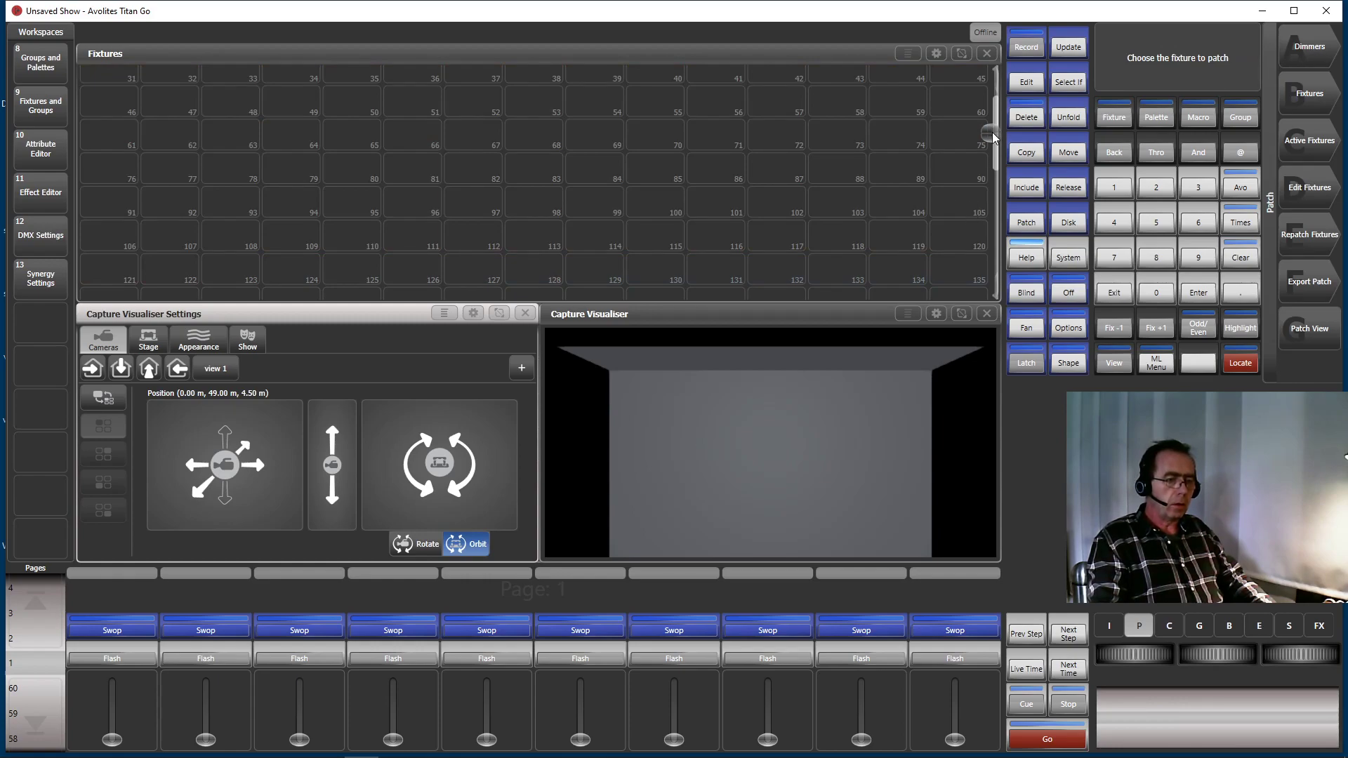
Set the Fixtures window's handle grid to 50 columns and 15 rows.
drag(993, 137, 990, 106)
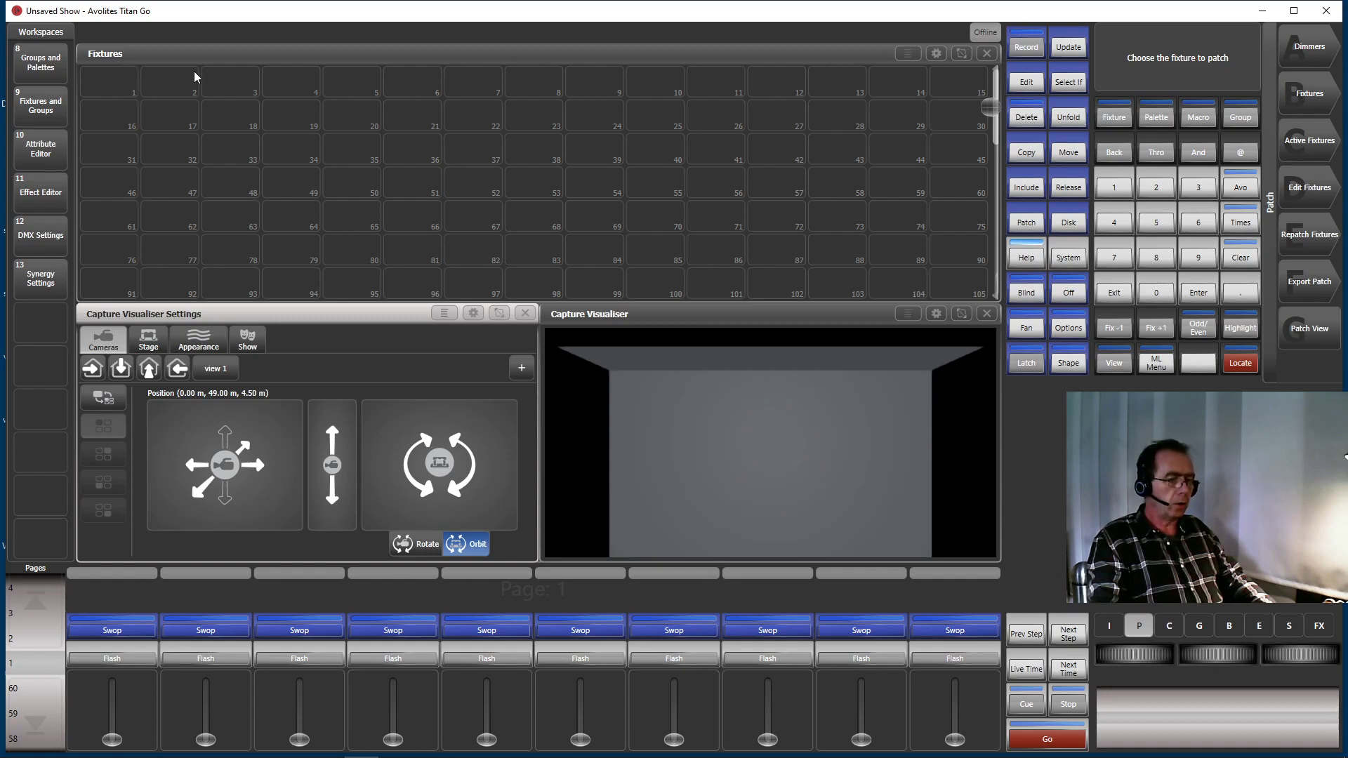
click(936, 54)
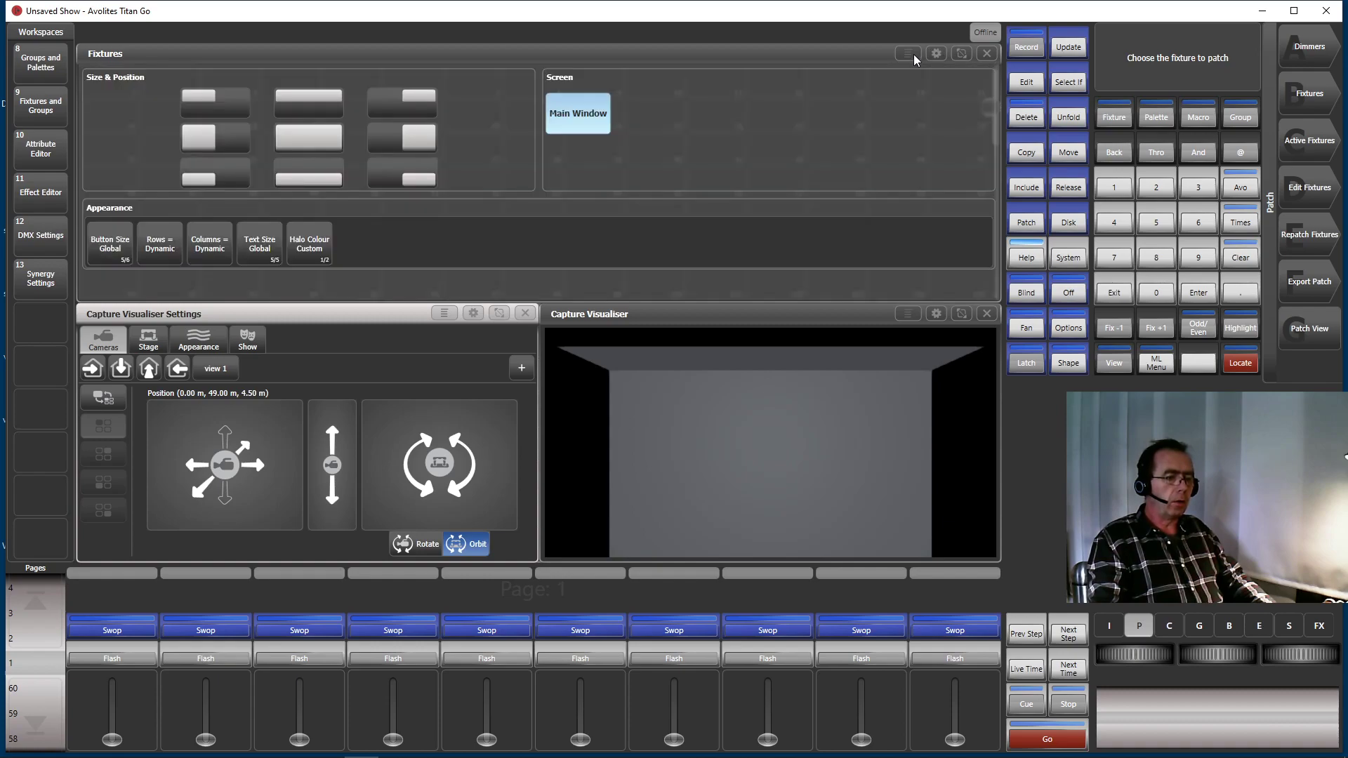
click(211, 247)
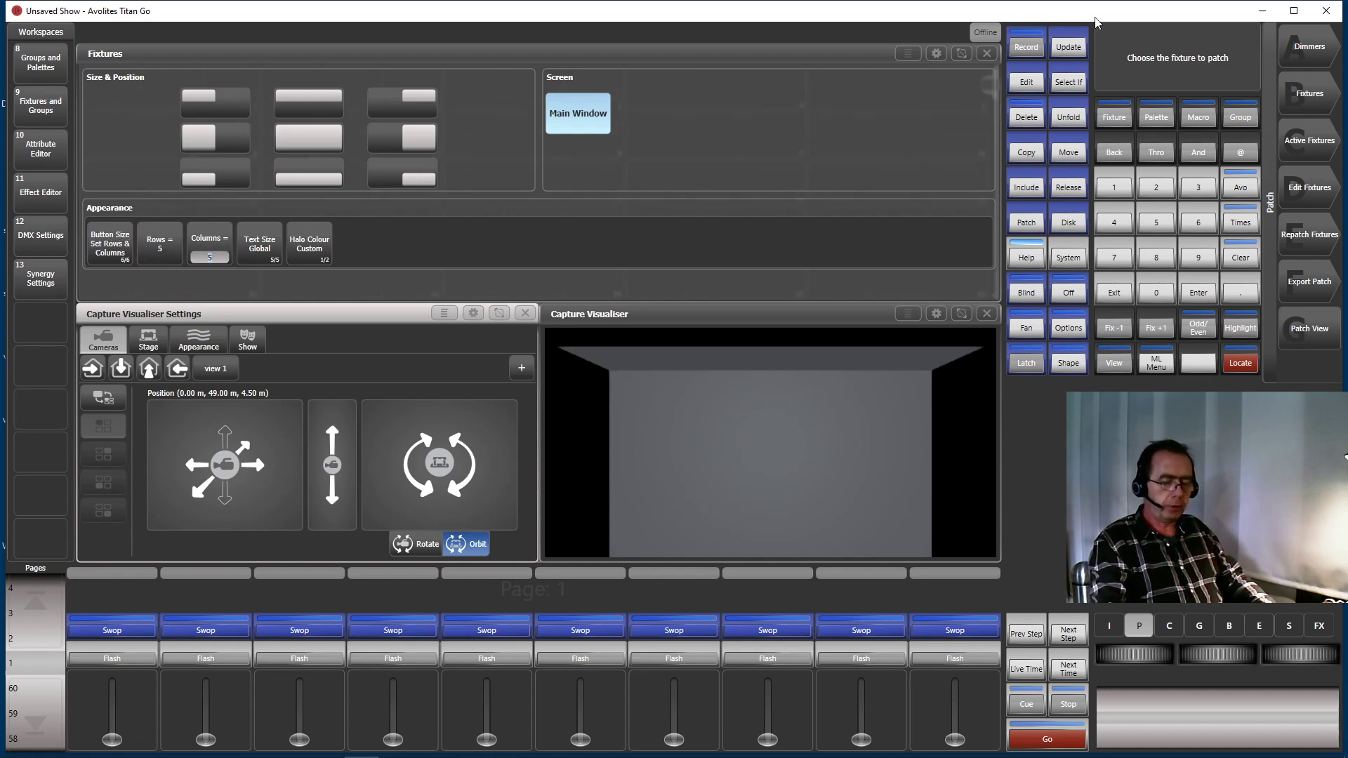
text(0)
key(Return)
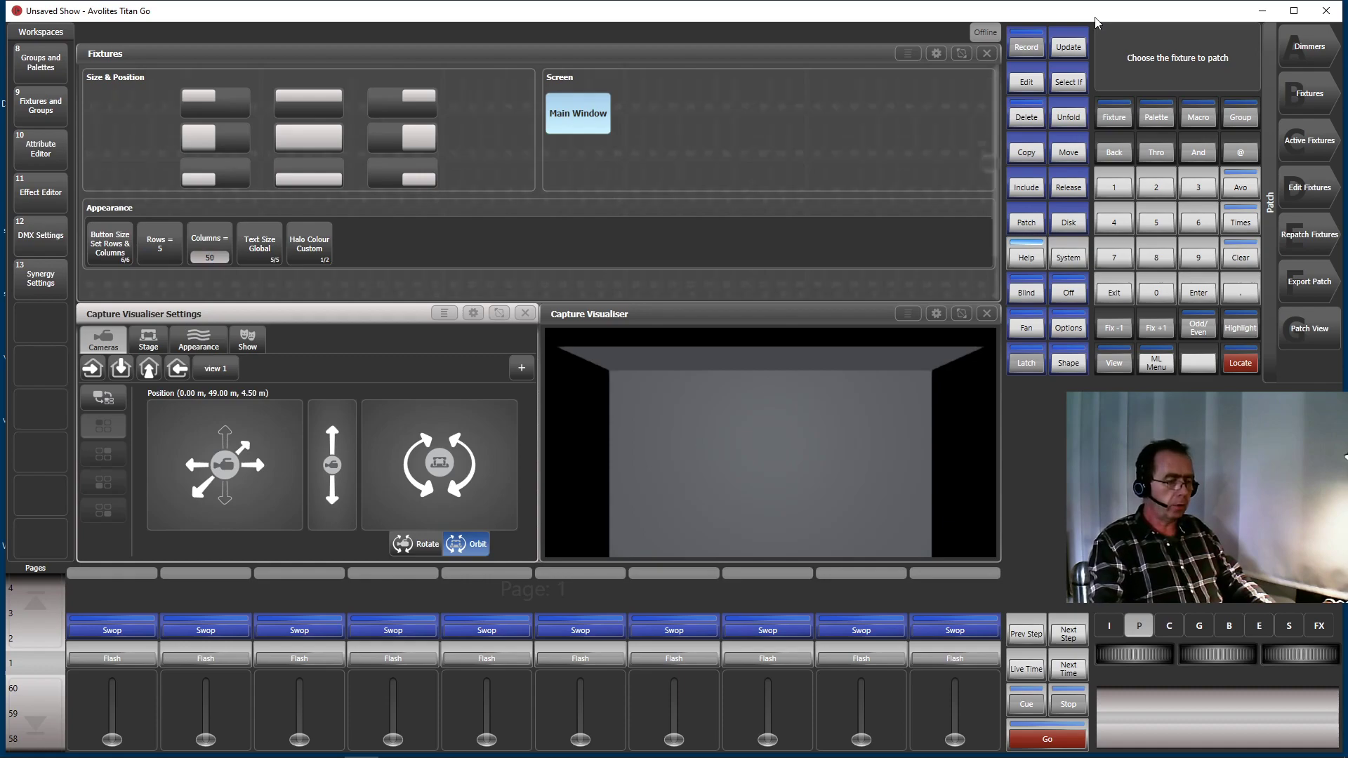
click(167, 251)
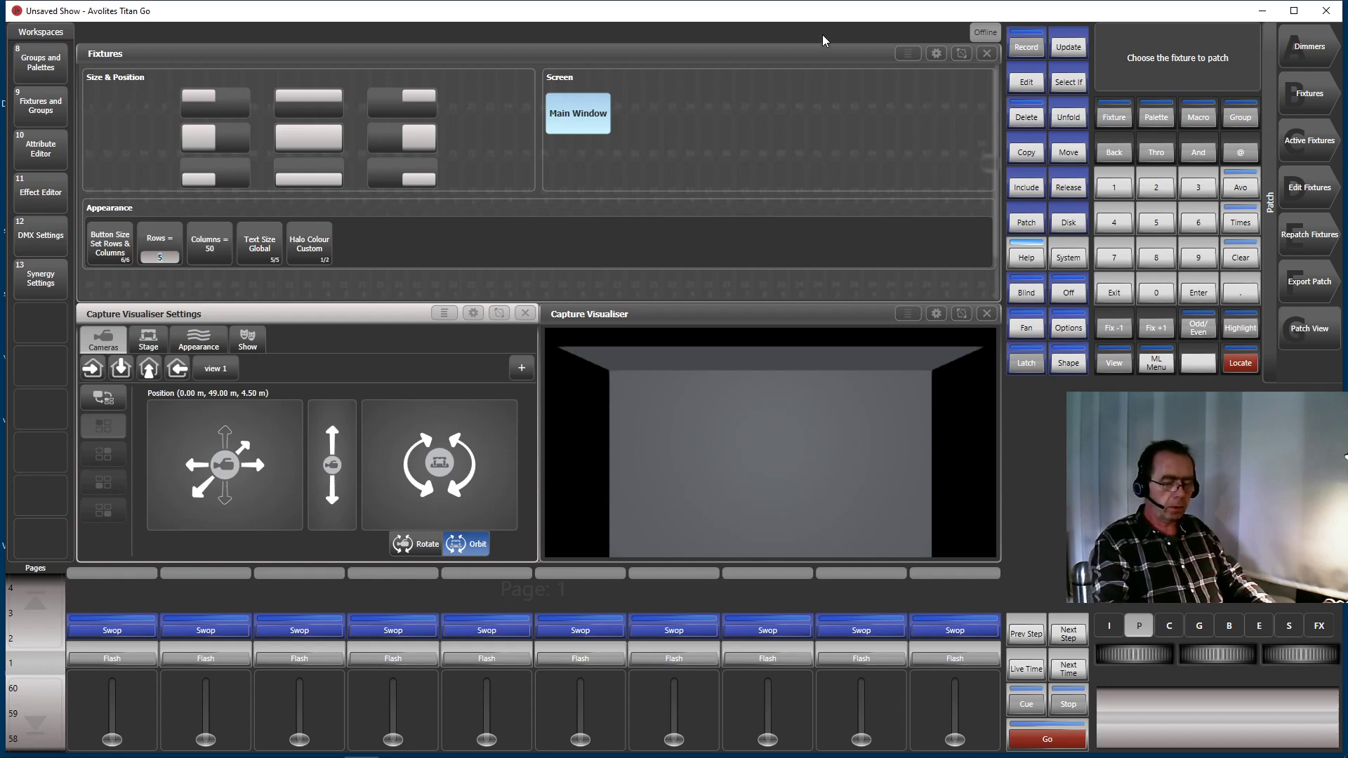
text(15)
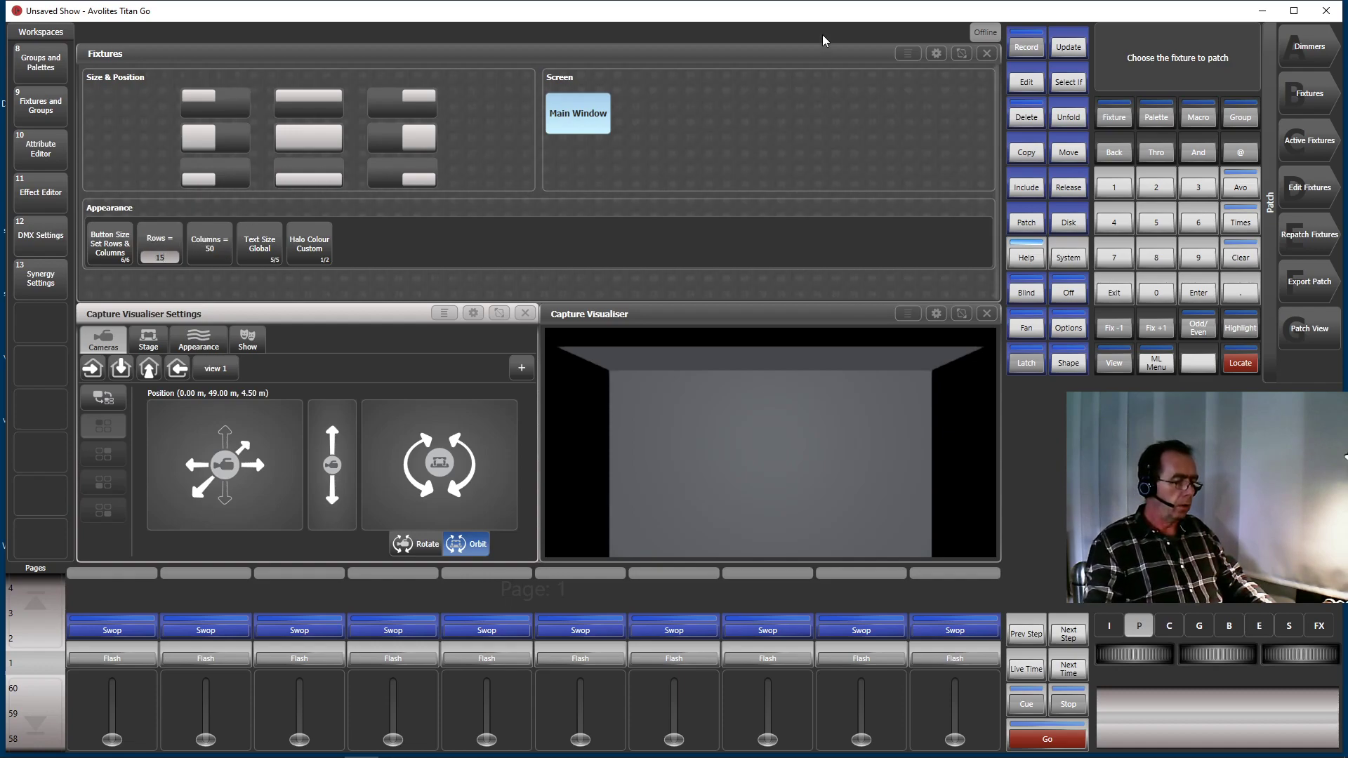
key(Return)
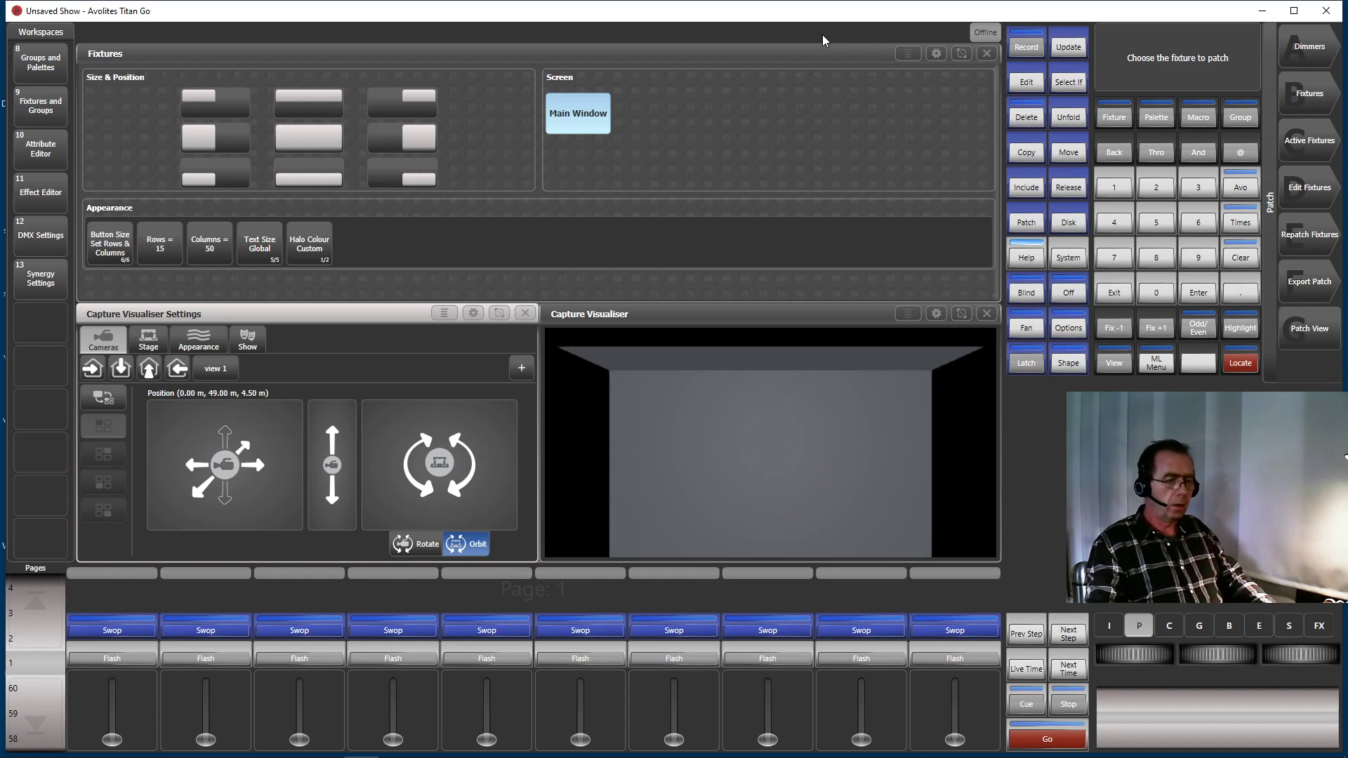
click(936, 55)
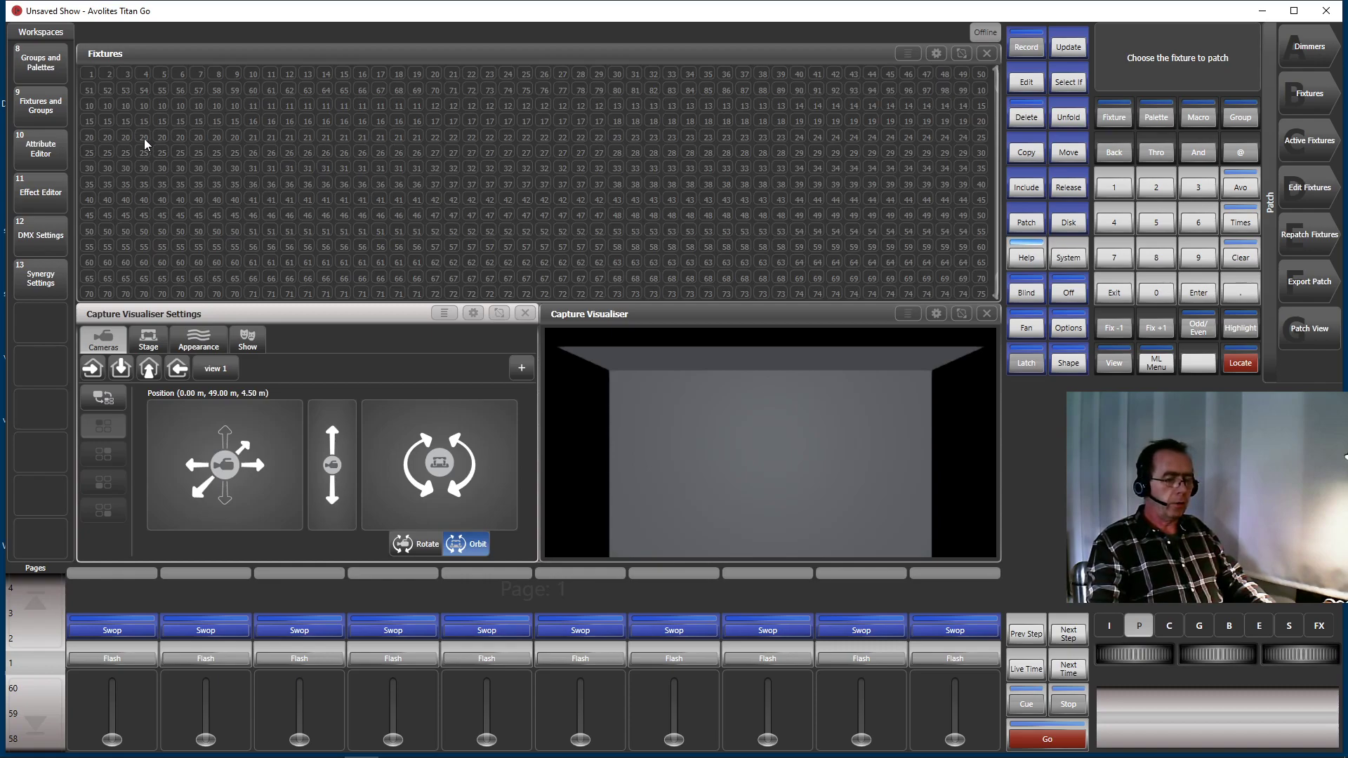
Patch 392 dimmers from DMX line 1, address 123 and user number 123 across columns 13 to 40 of fixture rows 2 to 15.
click(1310, 49)
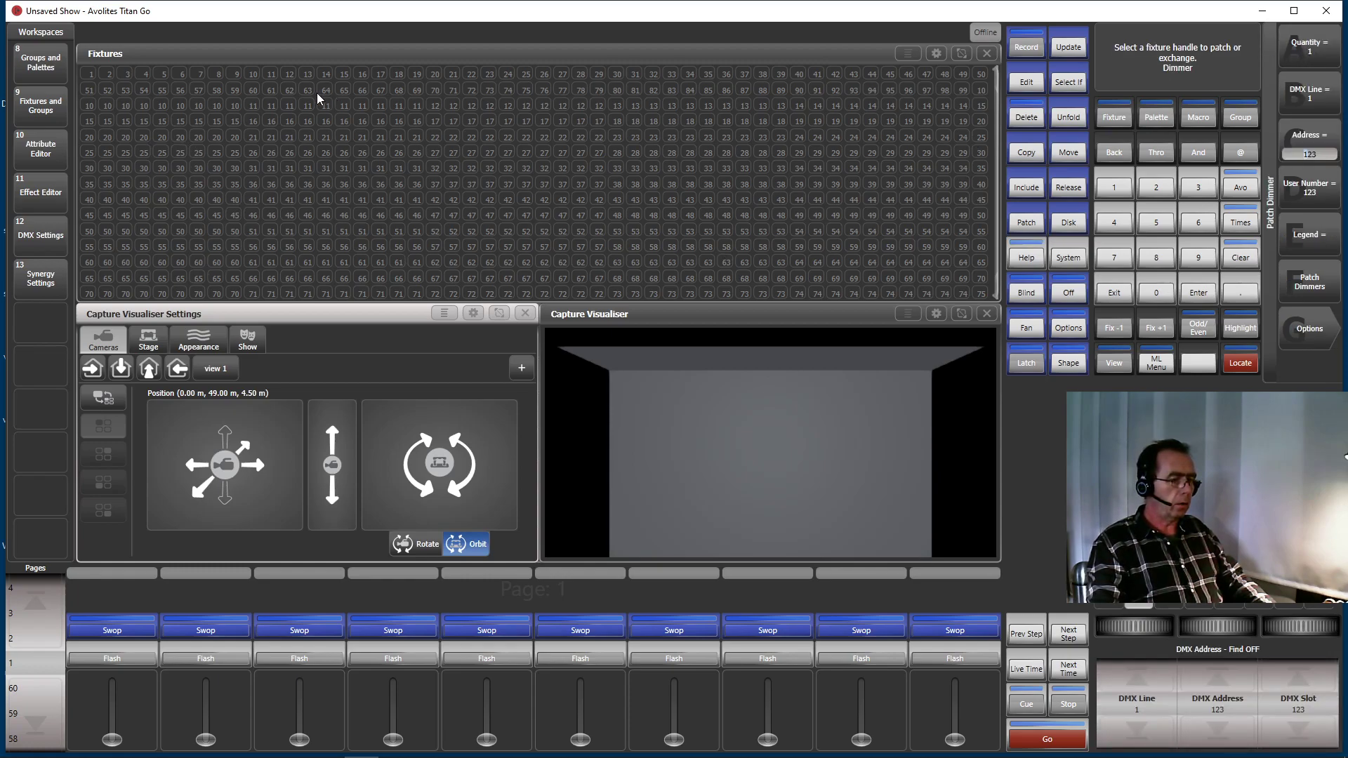
drag(304, 99, 797, 301)
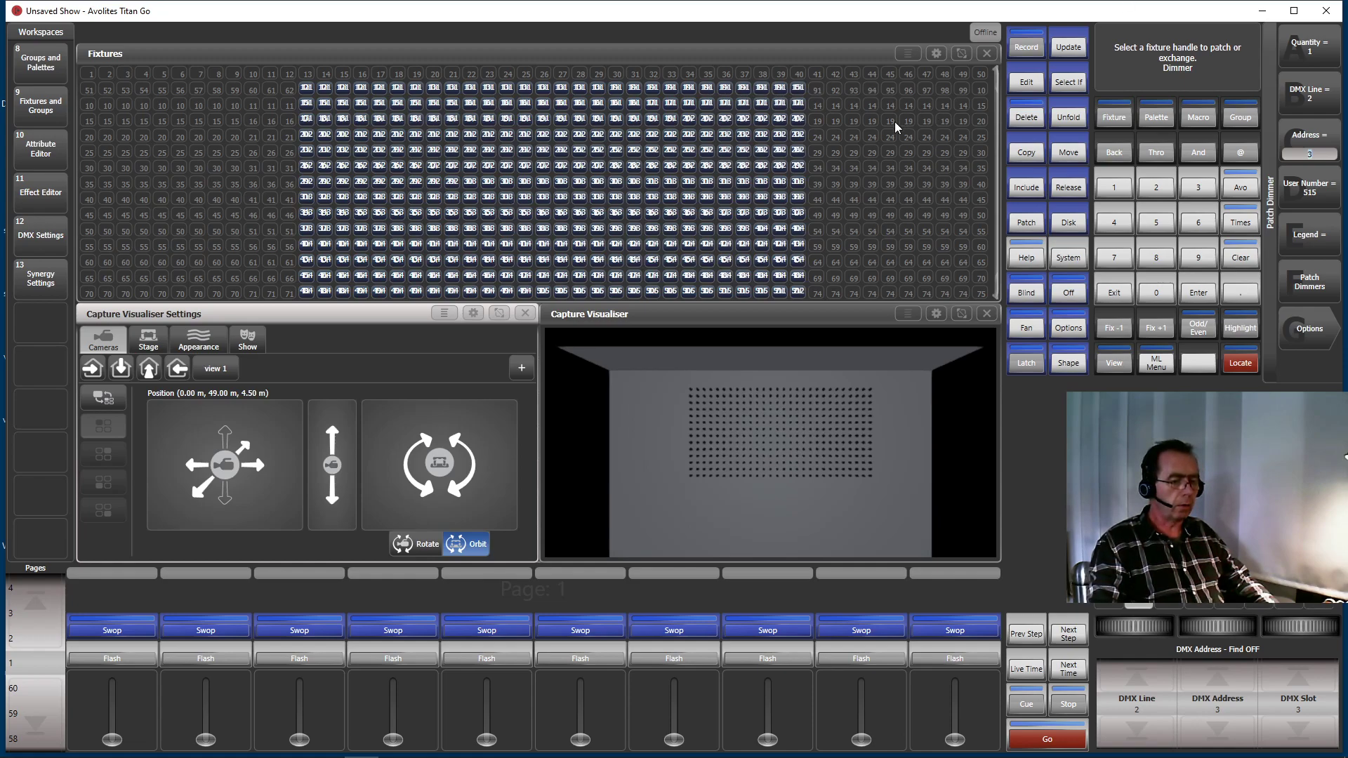
Close the Capture Visualiser Settings and size the Groups window to the left half so it sits beside the Capture Visualiser.
click(526, 313)
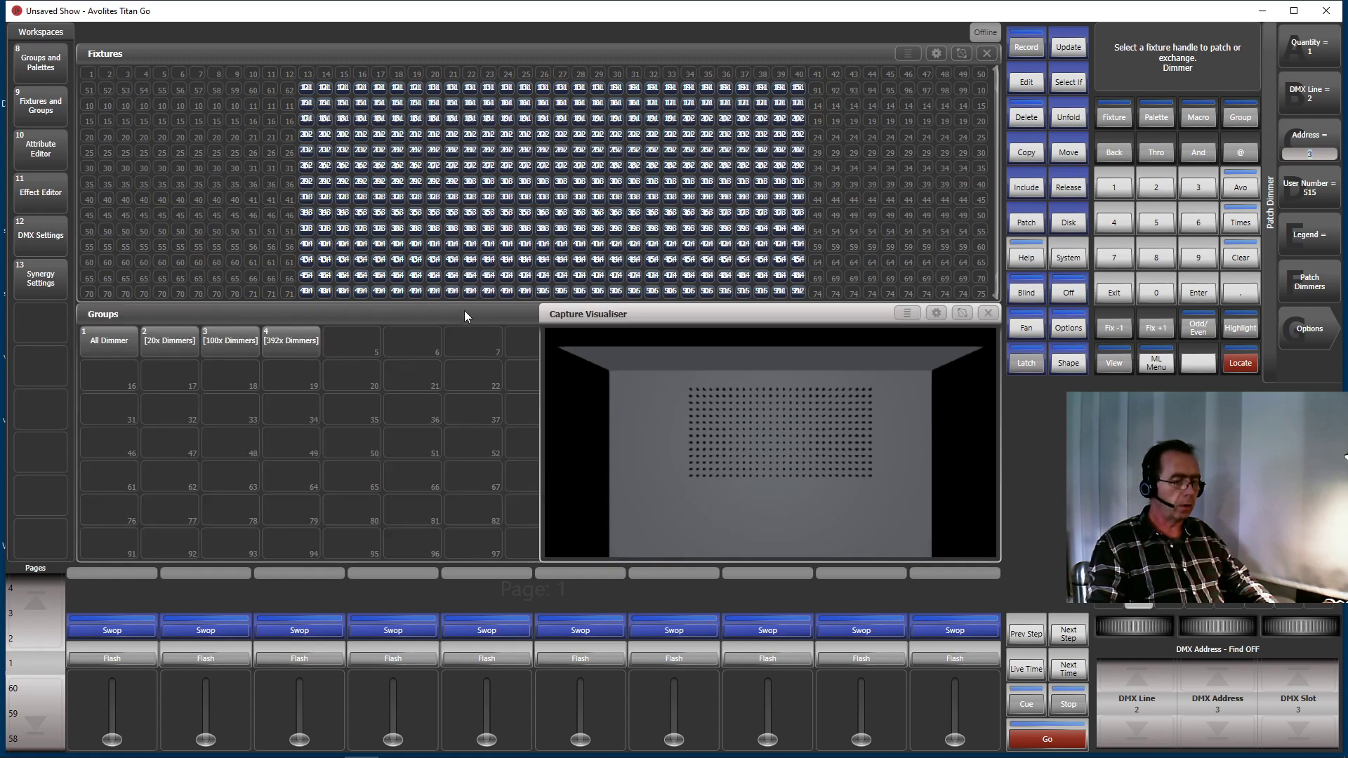
click(988, 313)
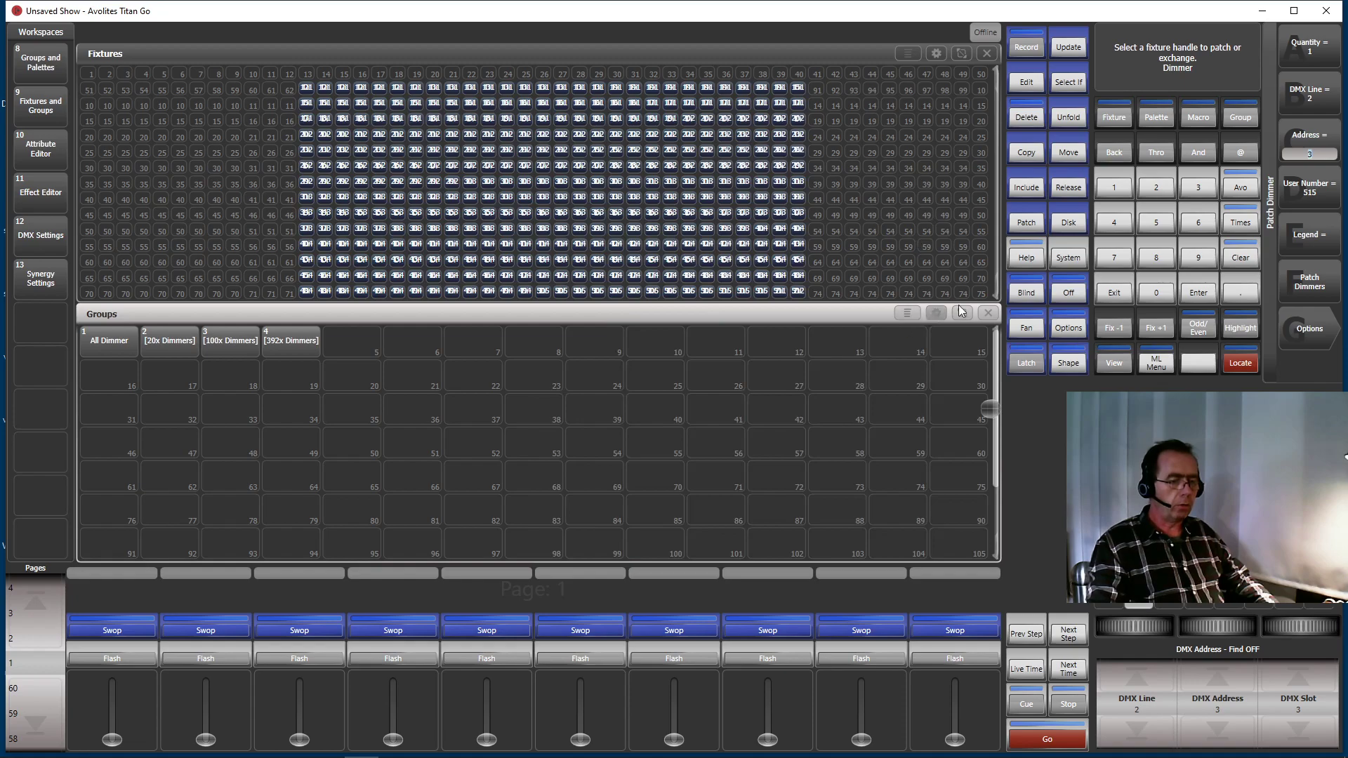
click(938, 313)
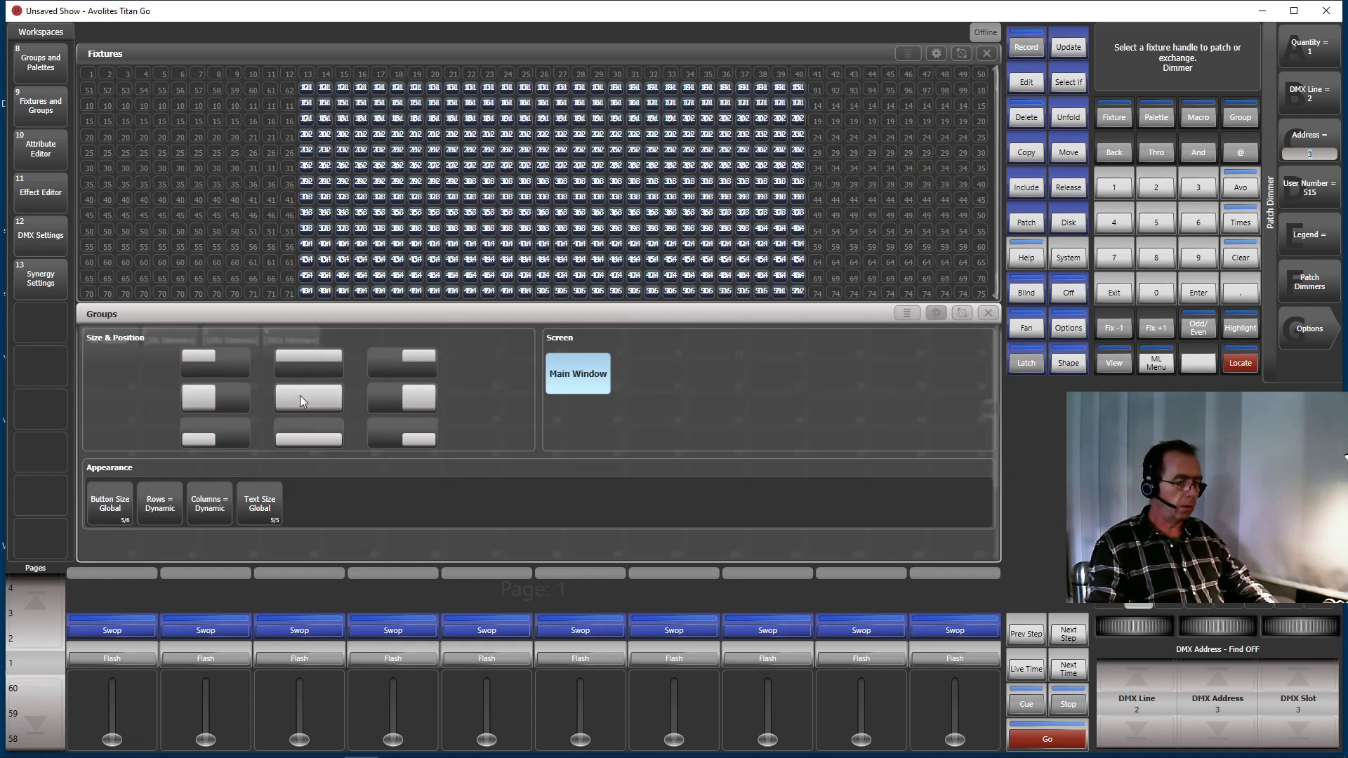
click(221, 409)
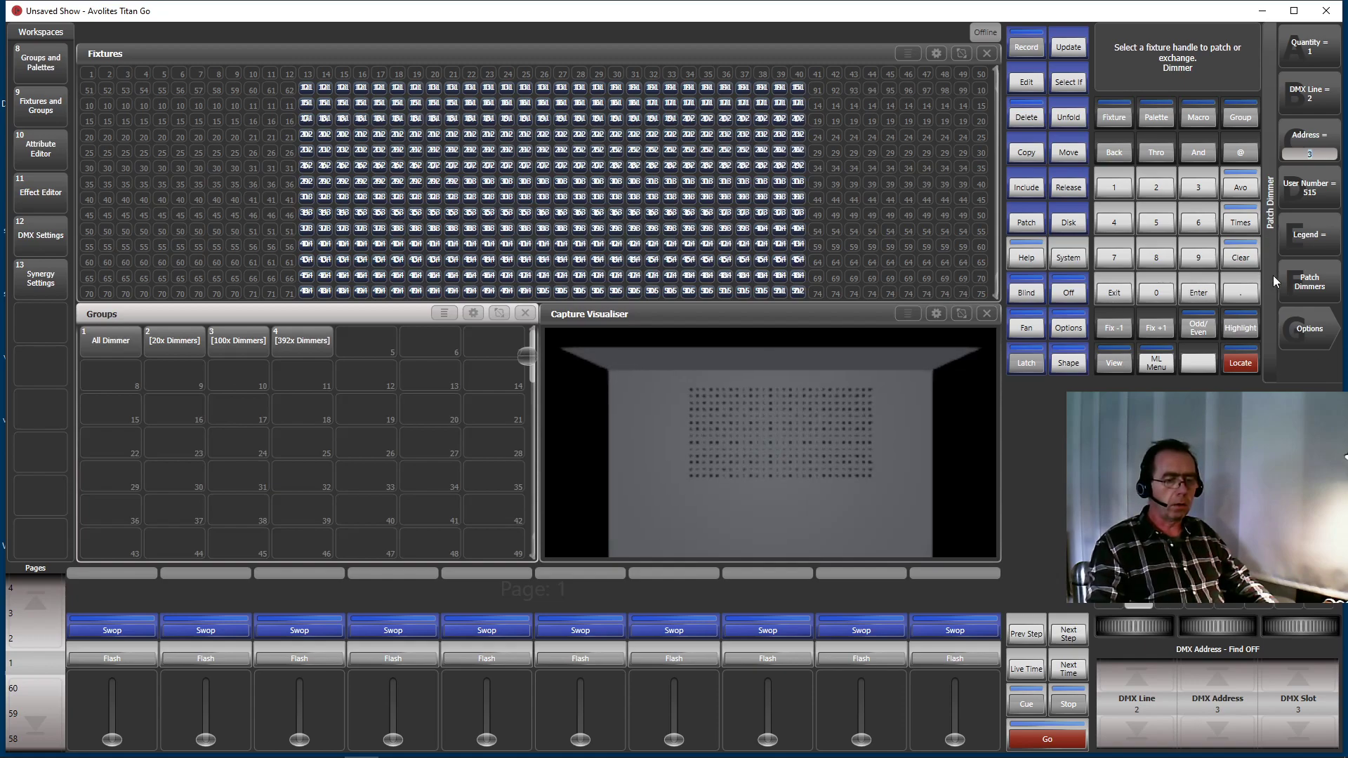
Leave patching, select the 392x Dimmers group, and locate it to light the dimmers on the stage.
click(1104, 297)
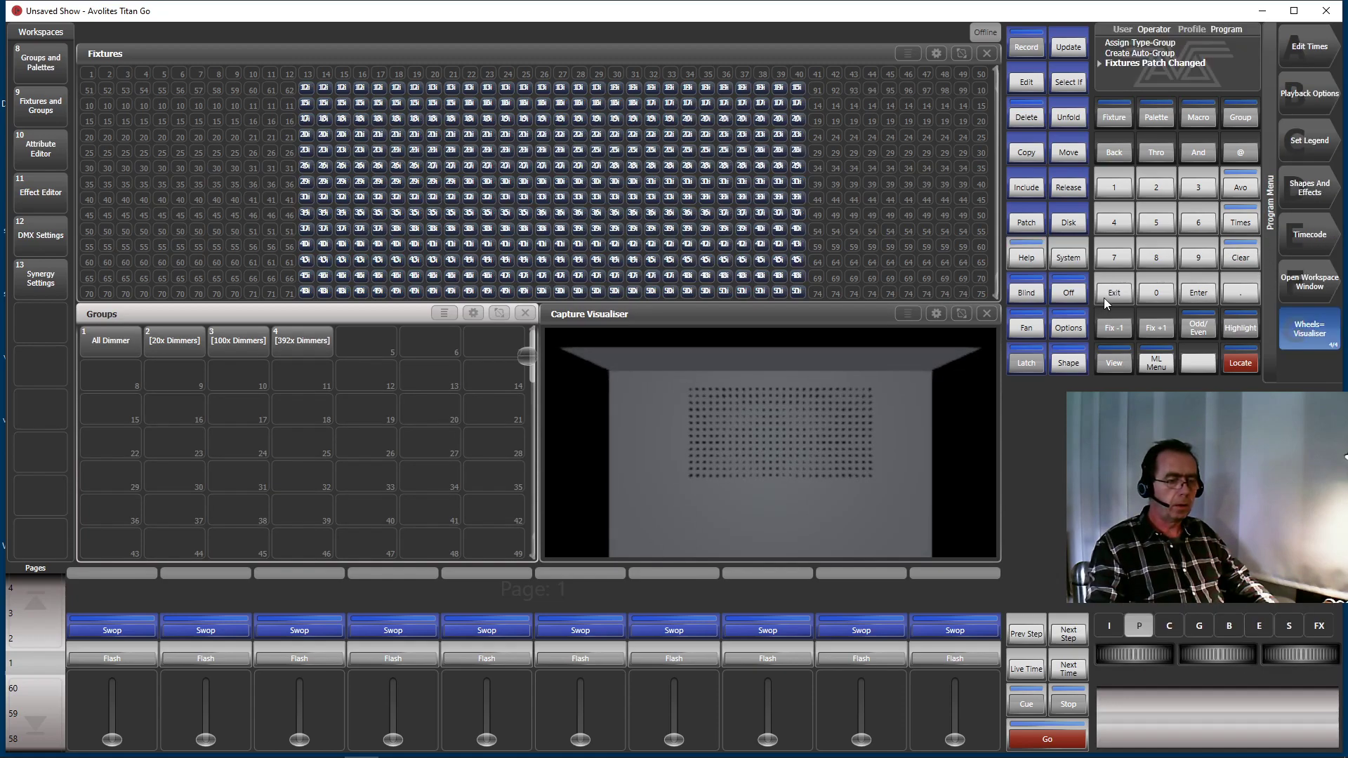
click(303, 342)
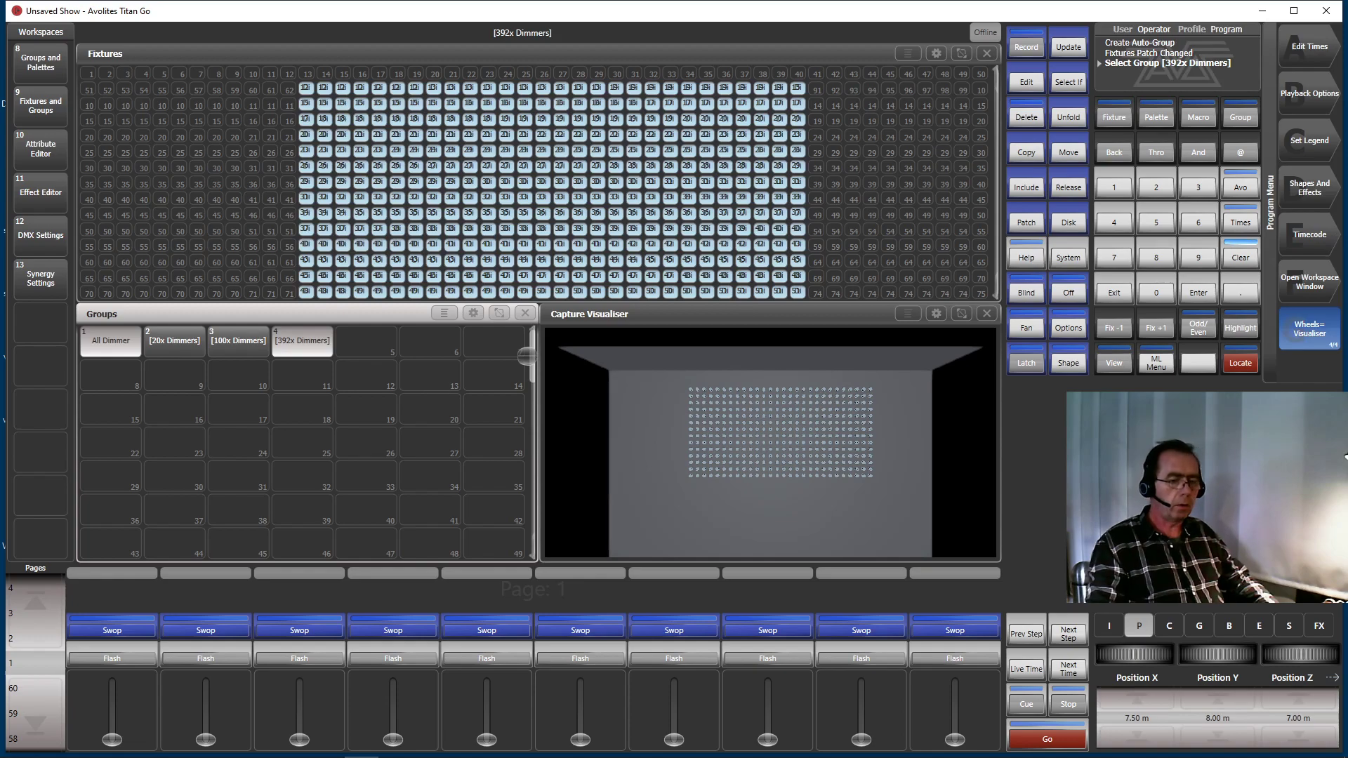
click(1248, 370)
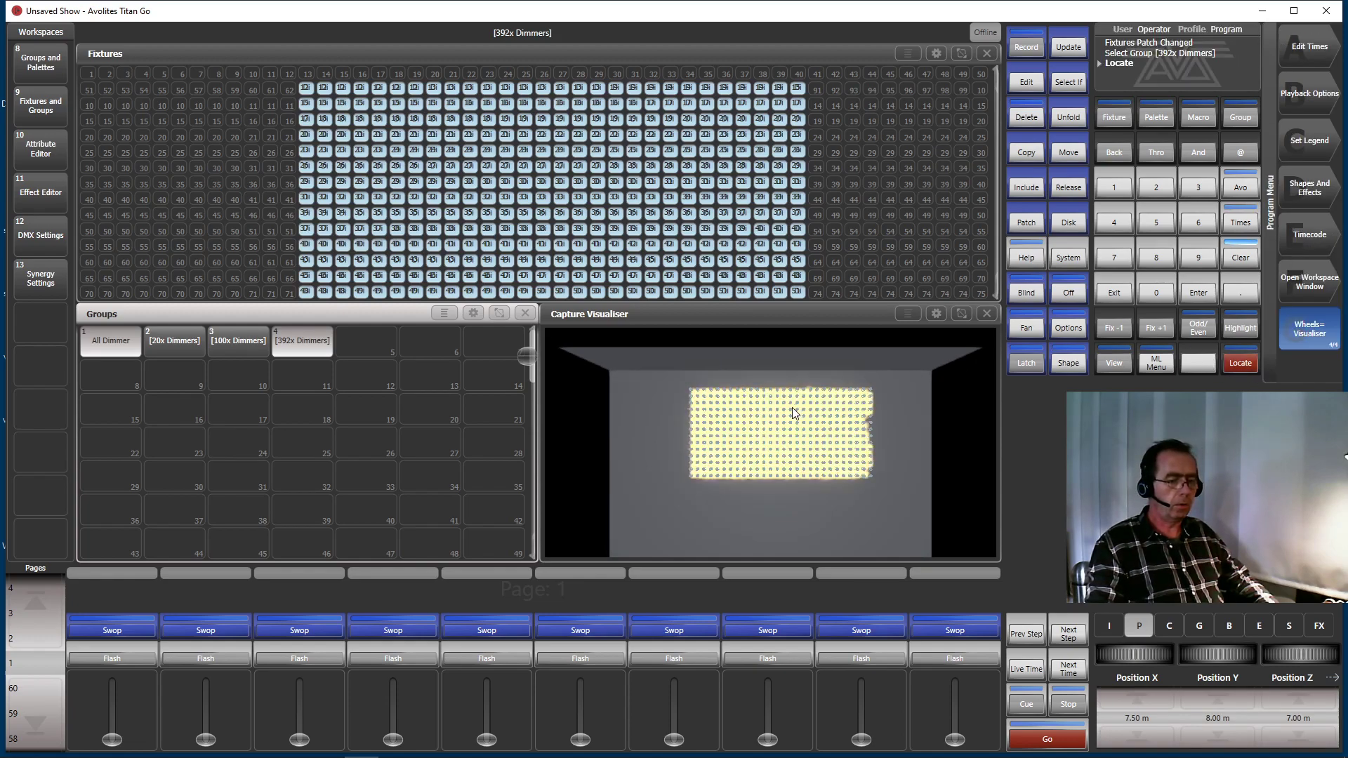
Open the Capture Visualiser Settings window, orbit the camera to a raised view of the lit dimmers, and close the settings.
click(1299, 293)
text(cap)
click(1310, 98)
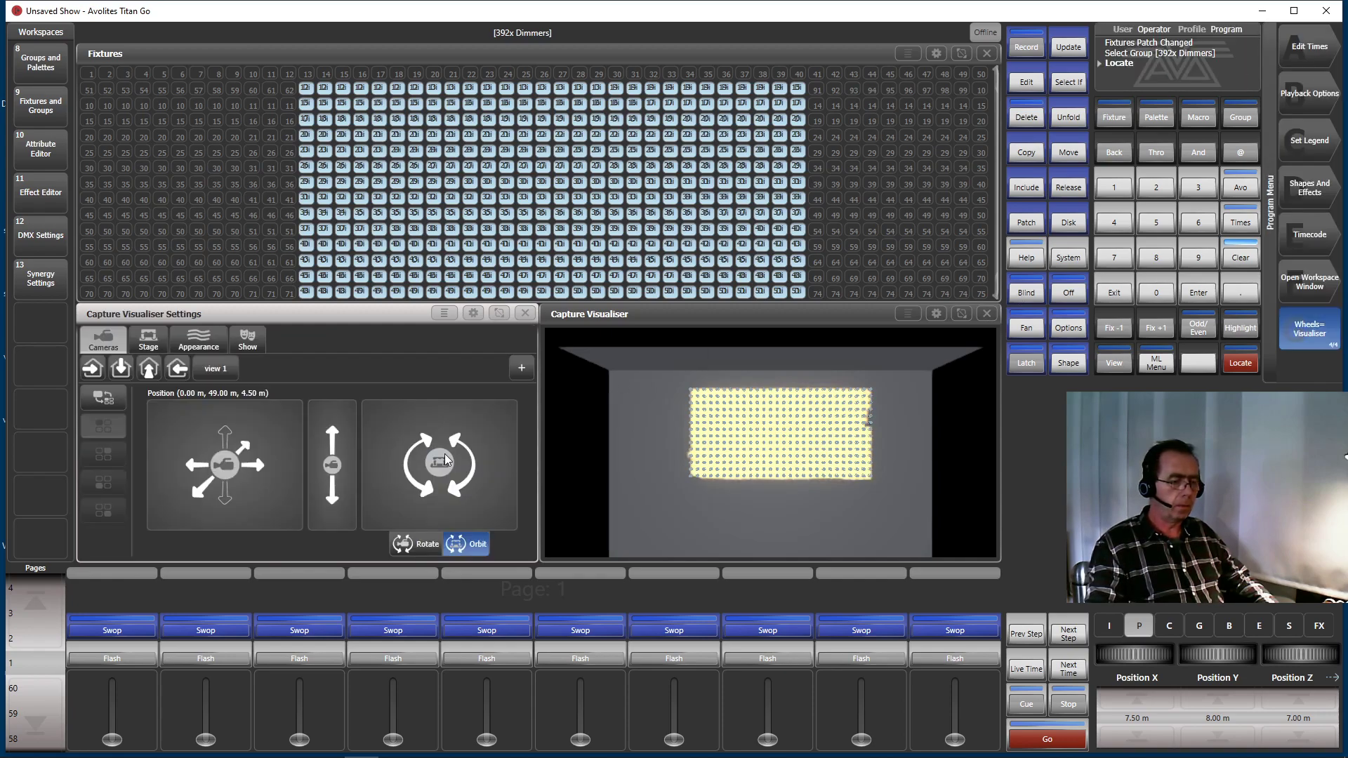
click(235, 370)
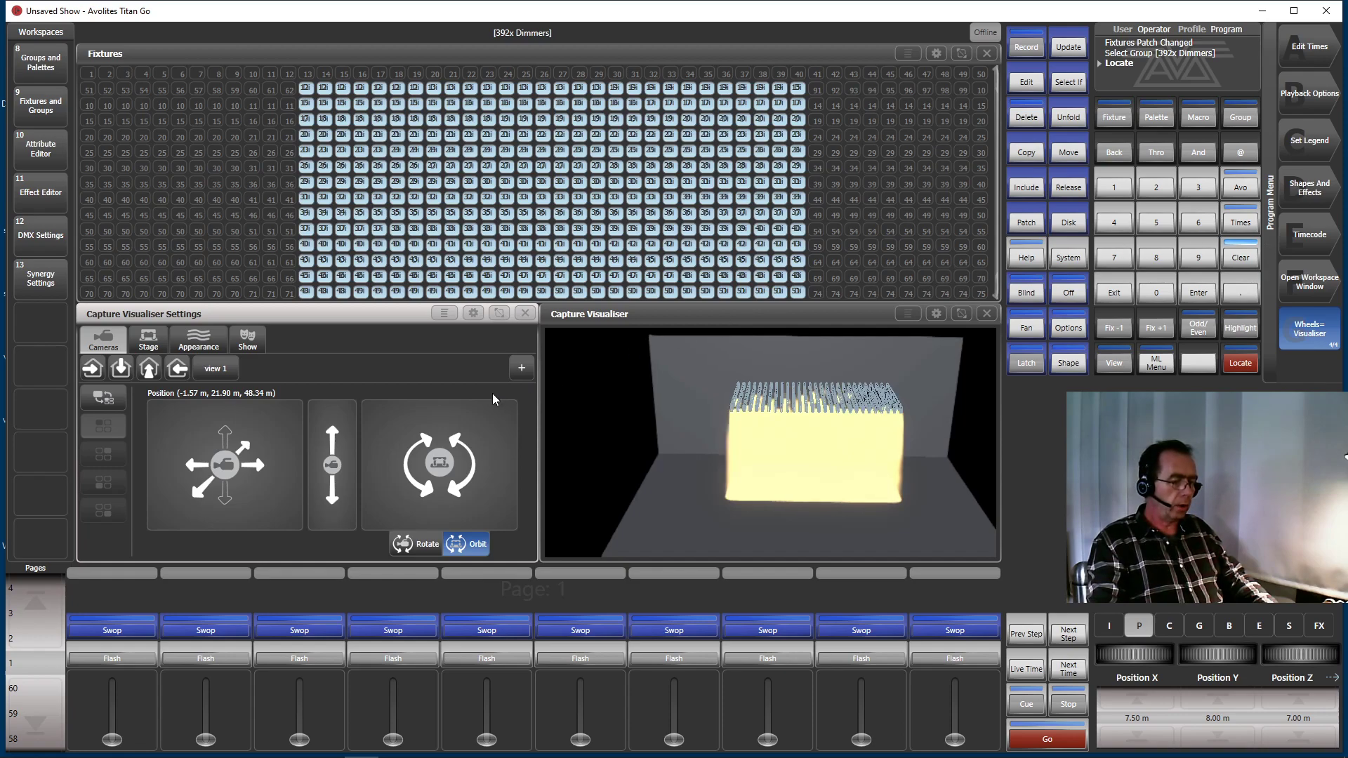
click(526, 313)
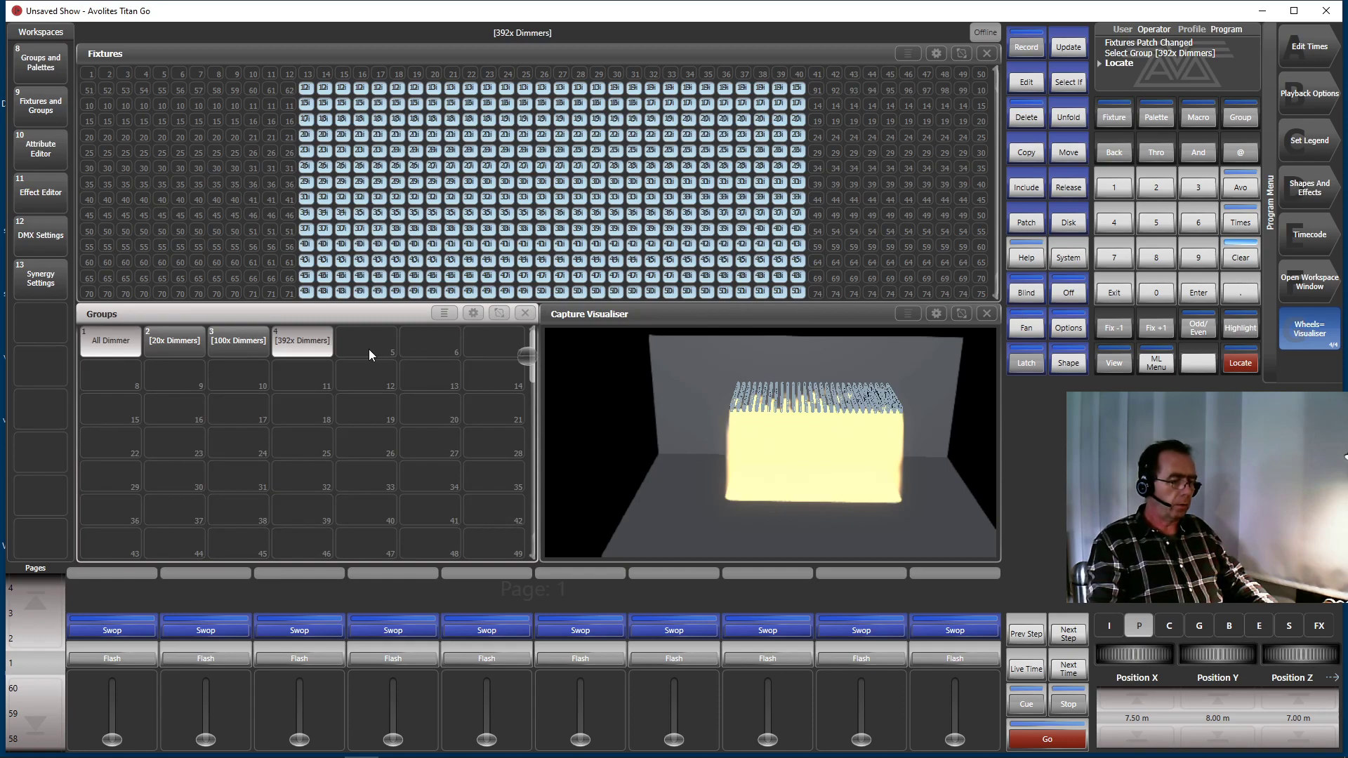
Open the Pixel Mapper group layout of the 392x Dimmers group for editing.
click(1312, 191)
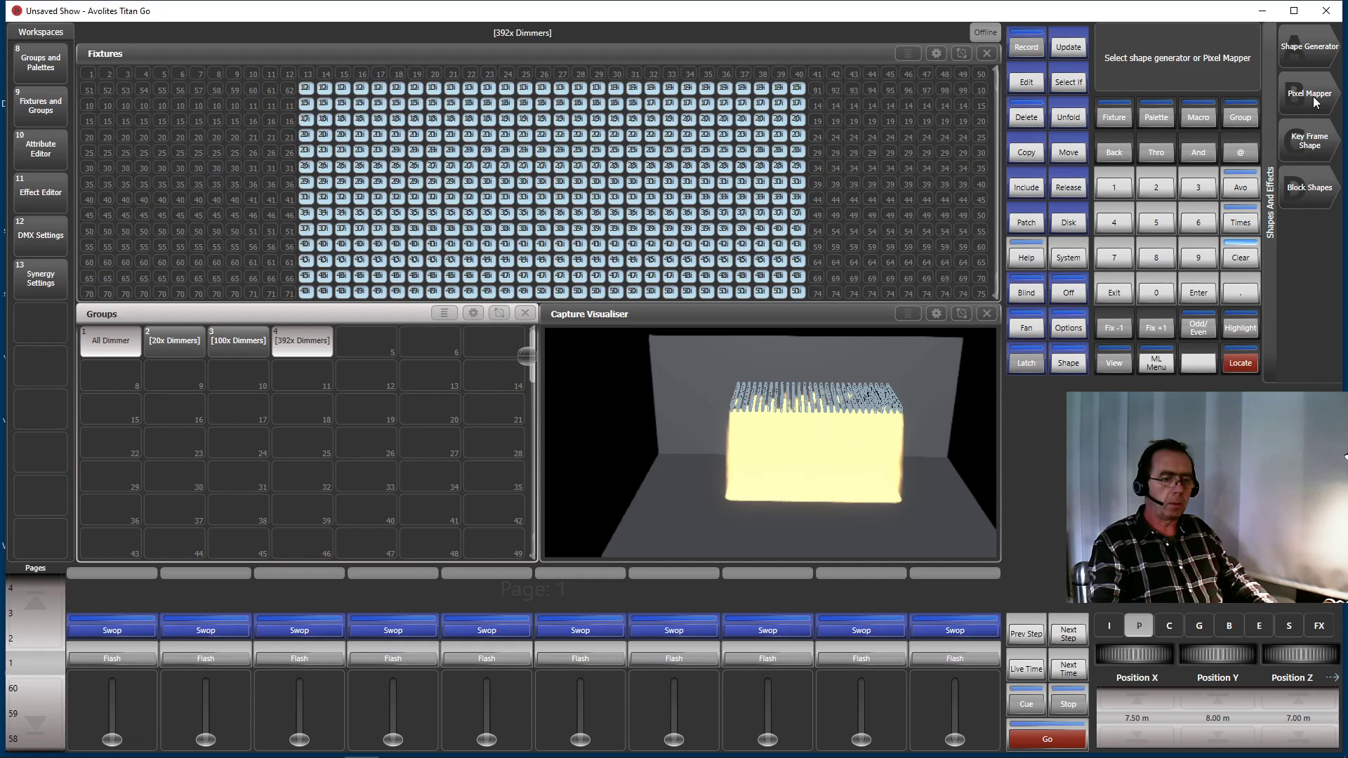
click(1316, 104)
click(1307, 104)
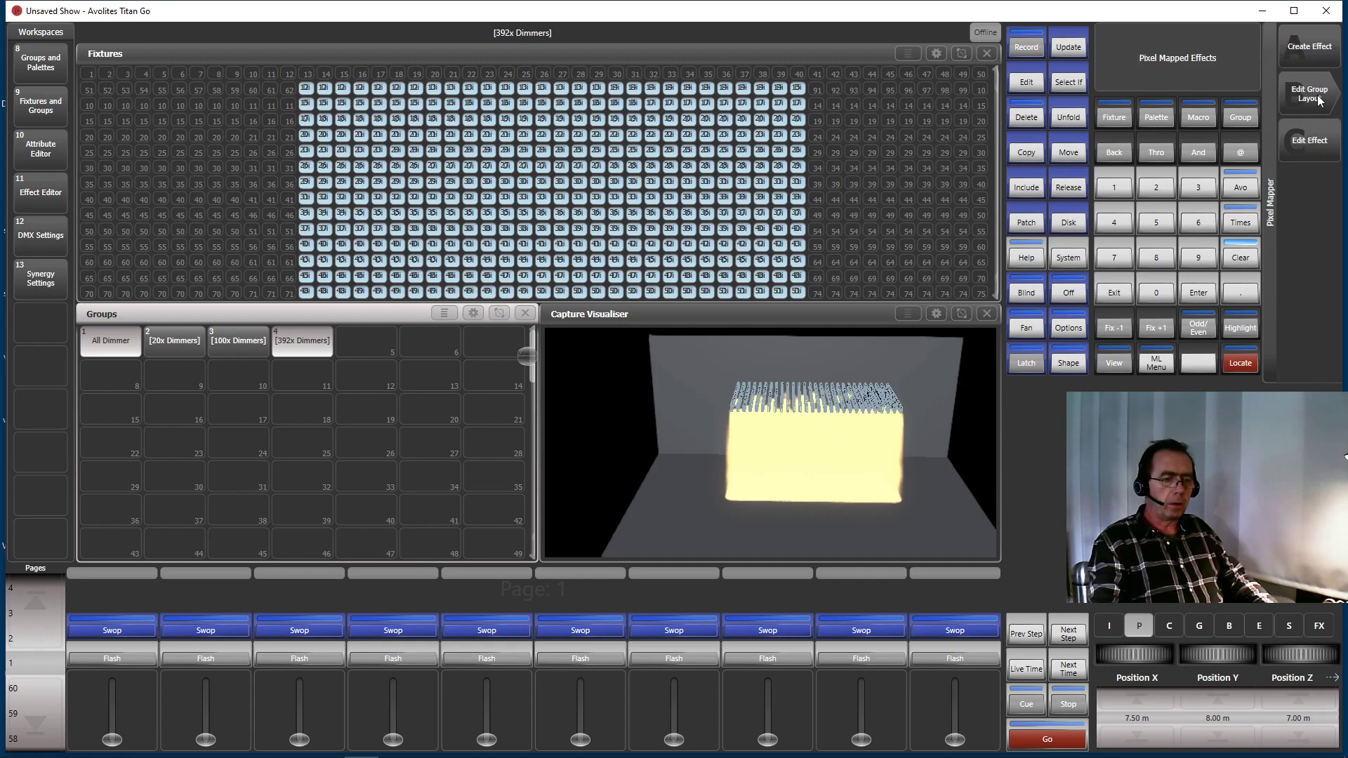
click(304, 340)
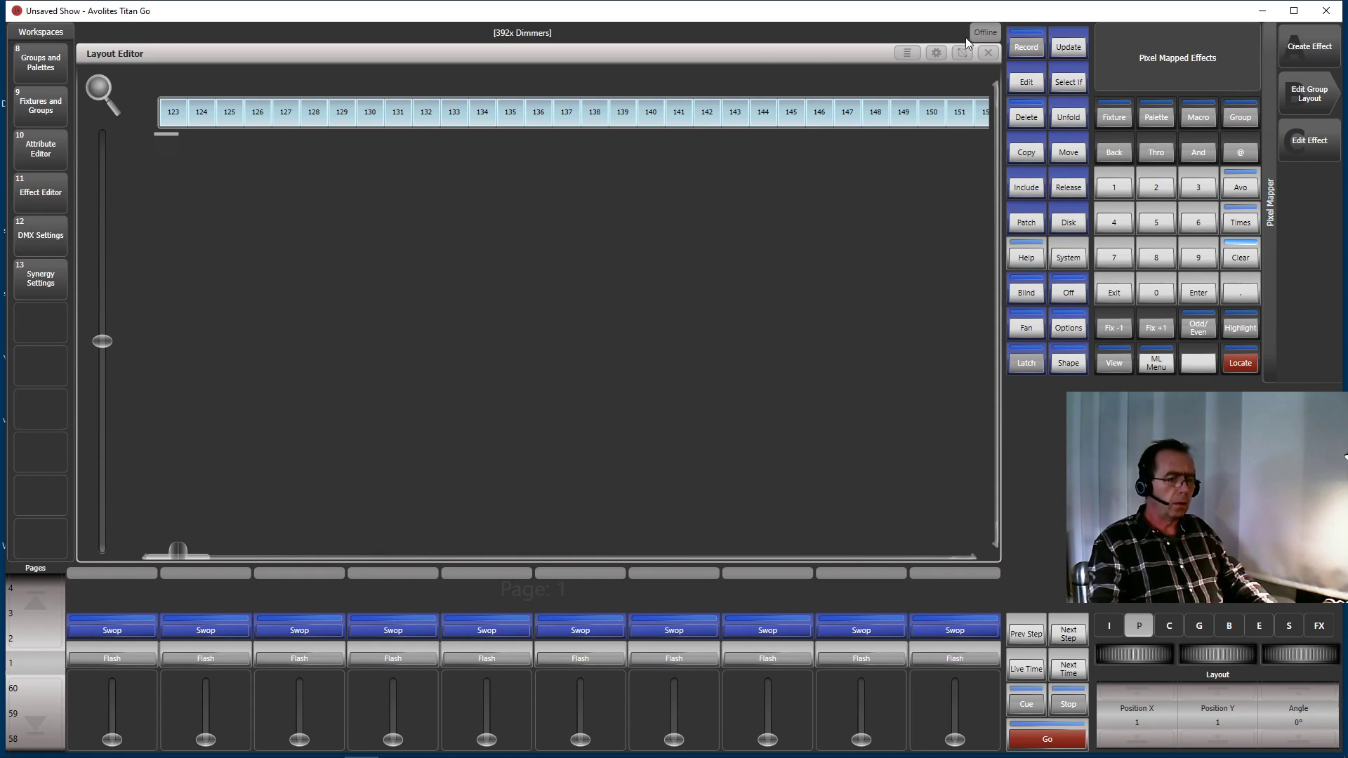
Auto-arrange the 392x Dimmers group layout in rows with a width of 29 fixtures.
click(908, 53)
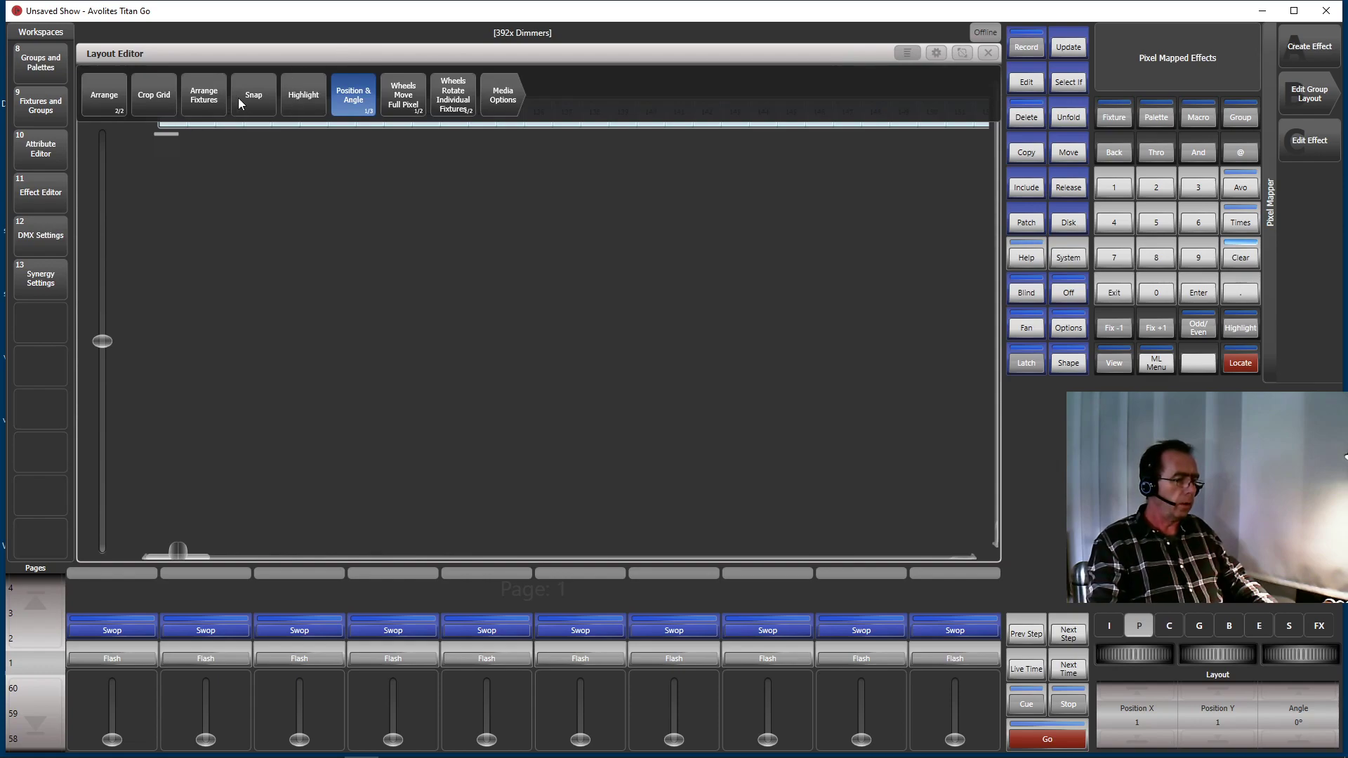
click(213, 103)
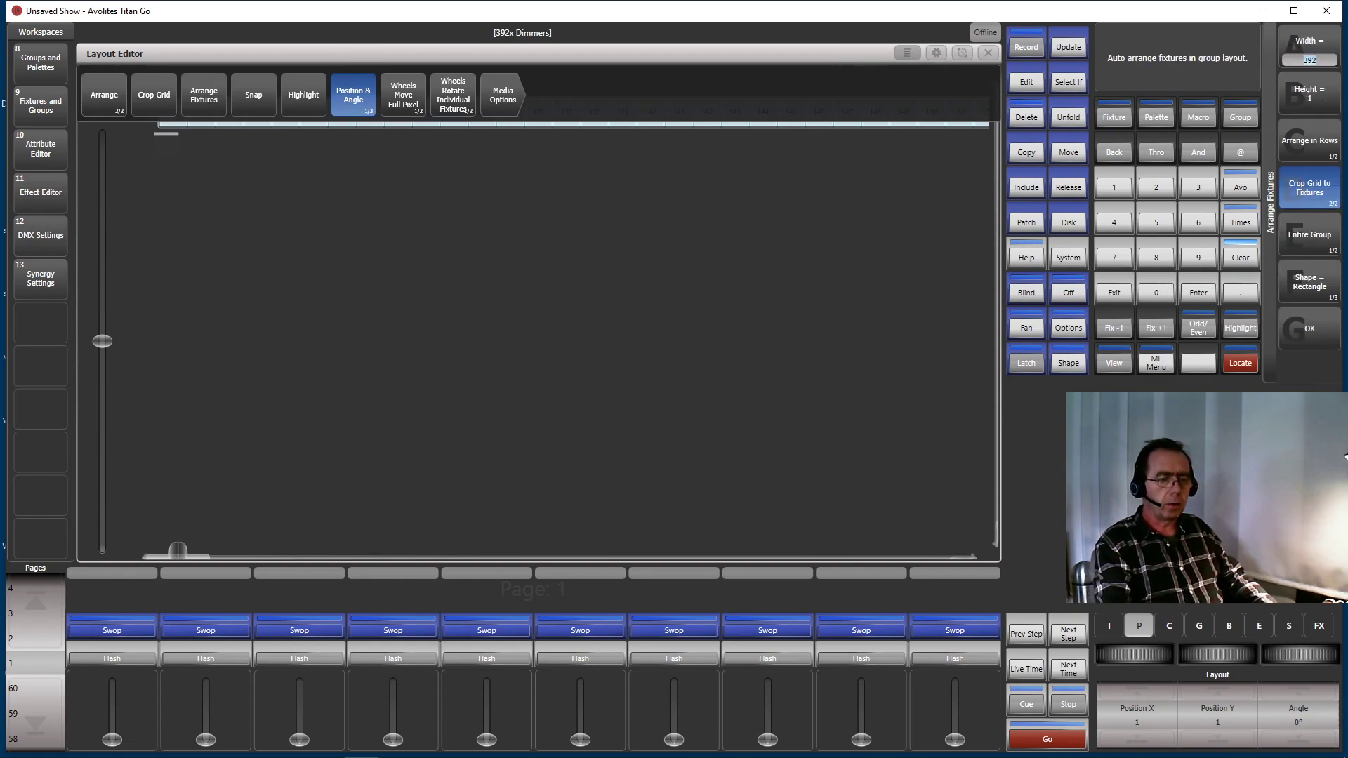
text(29)
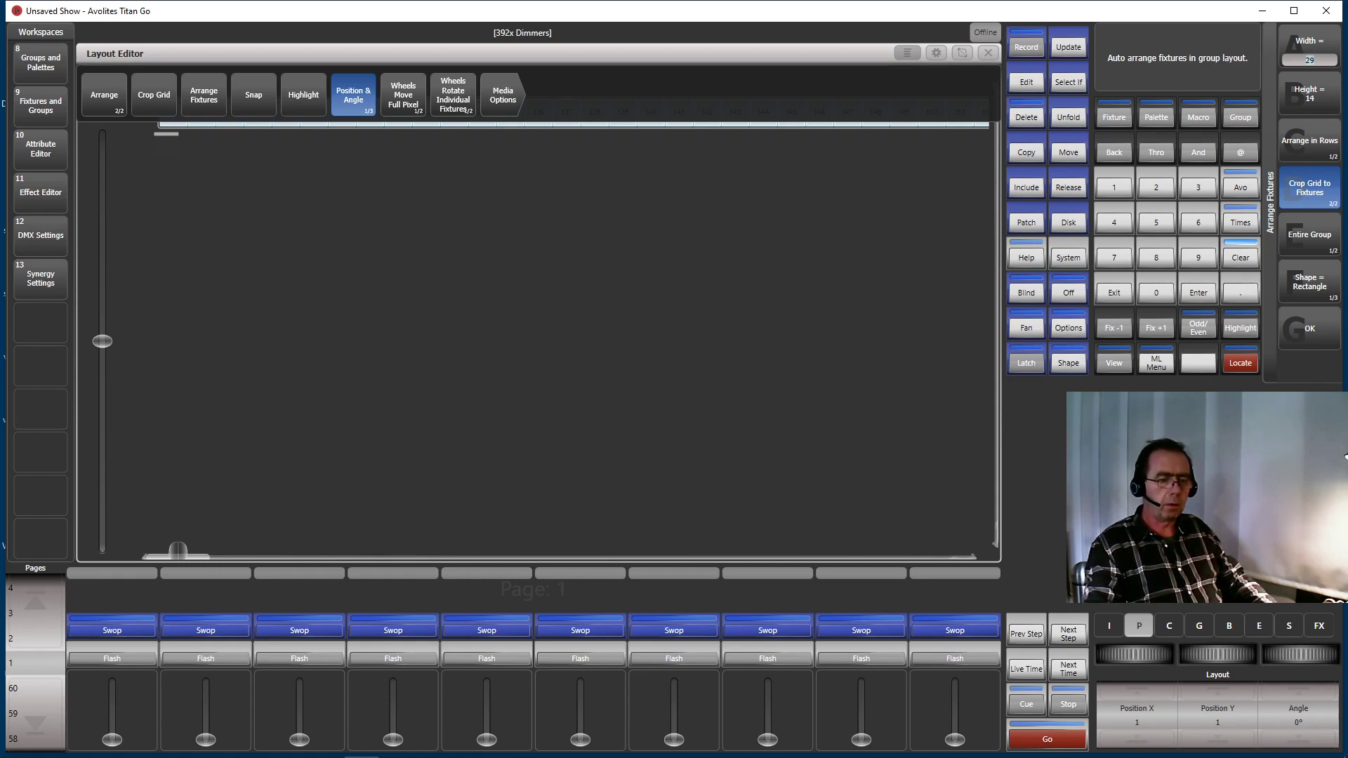
click(1310, 330)
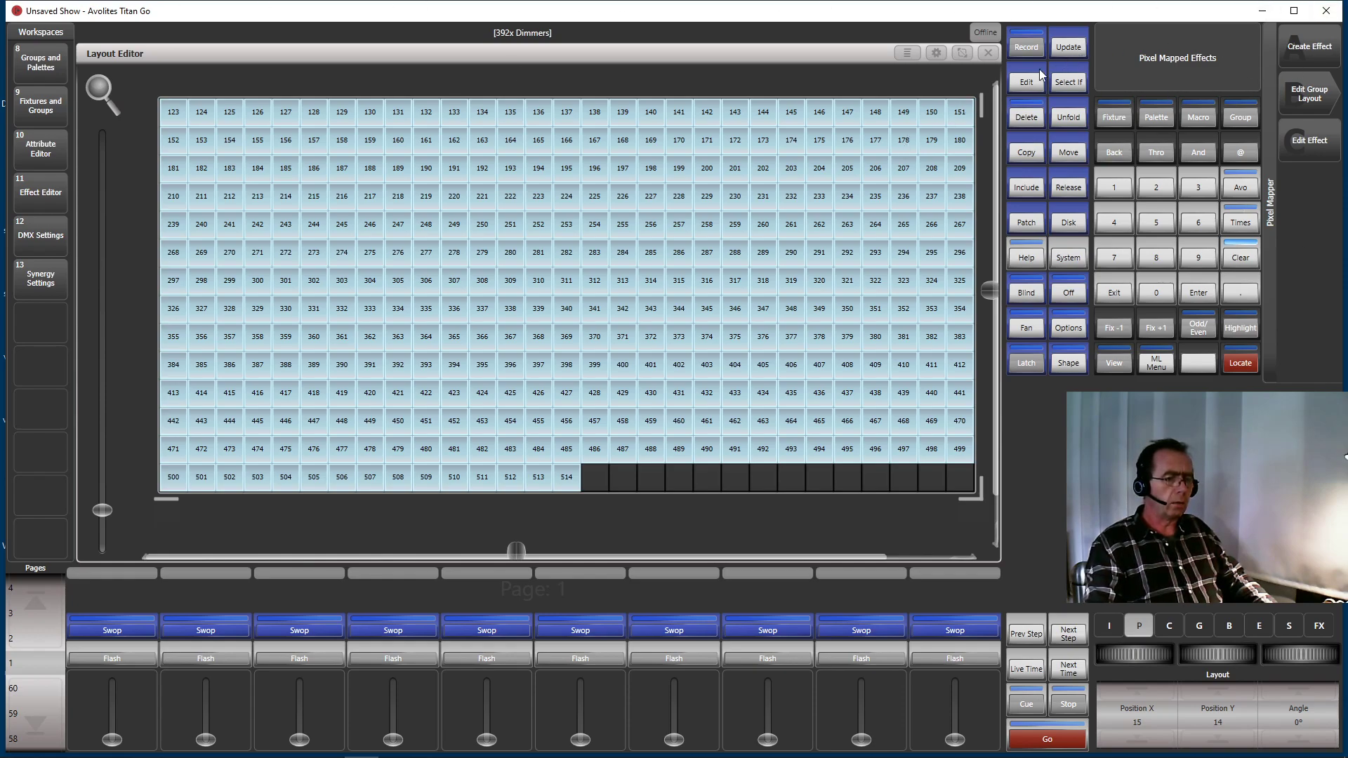
Rearrange the 392x Dimmers group layout to a width of 28 fixtures and close the Layout Editor.
click(907, 53)
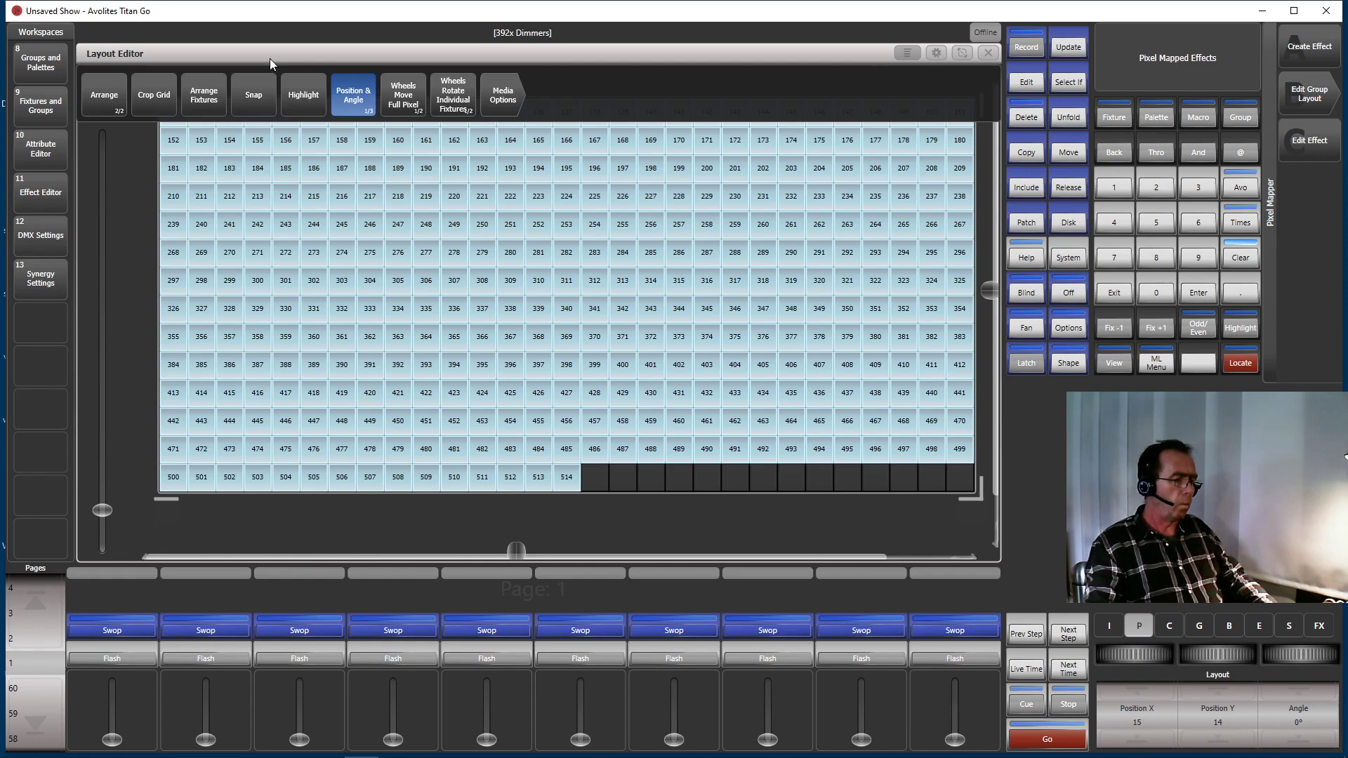
click(204, 98)
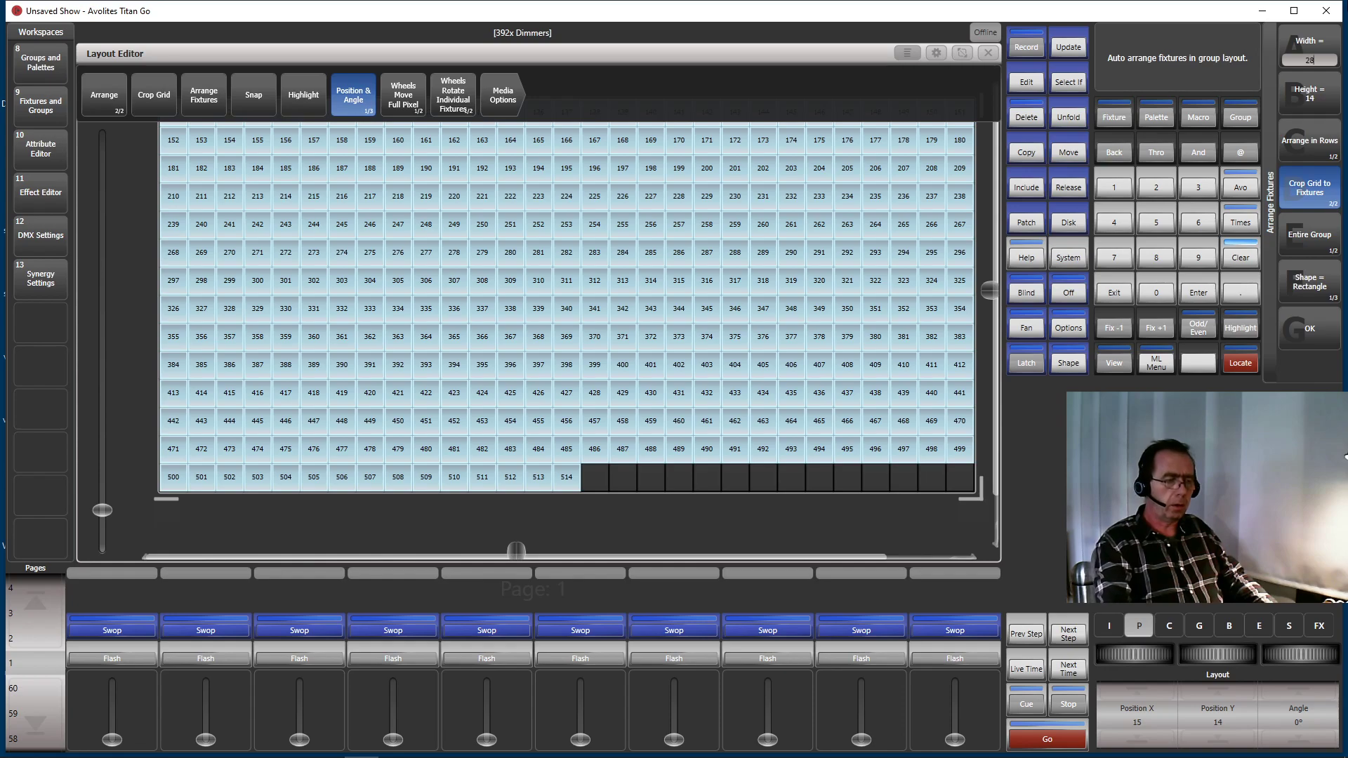
key(Return)
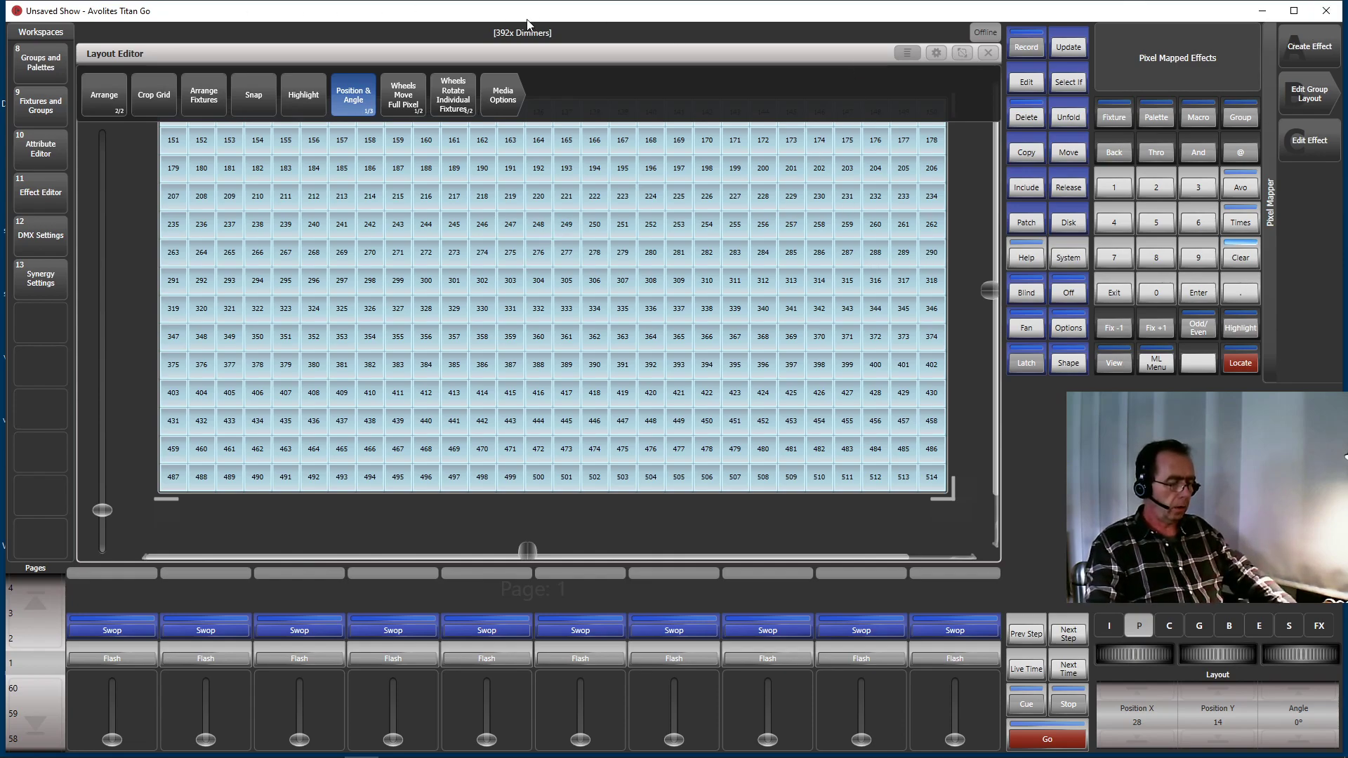
key(Escape)
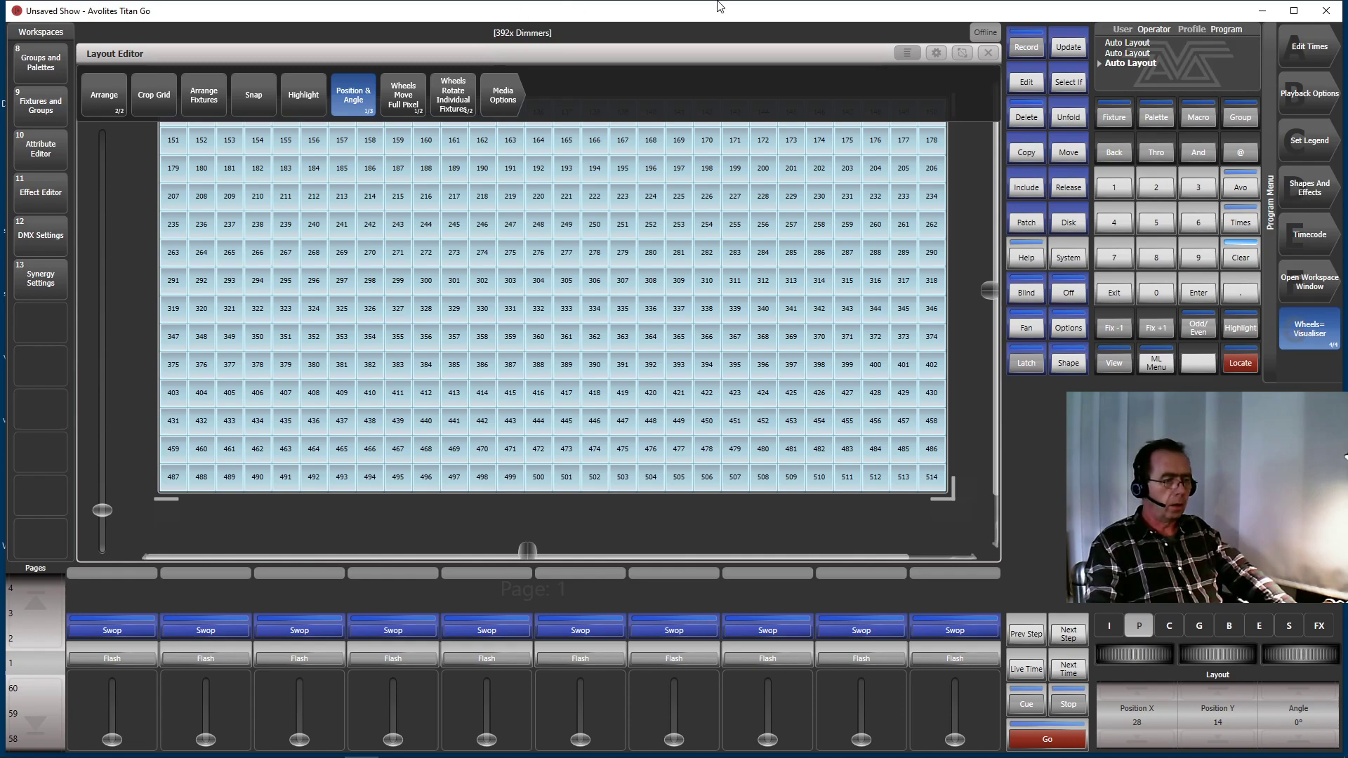
click(986, 54)
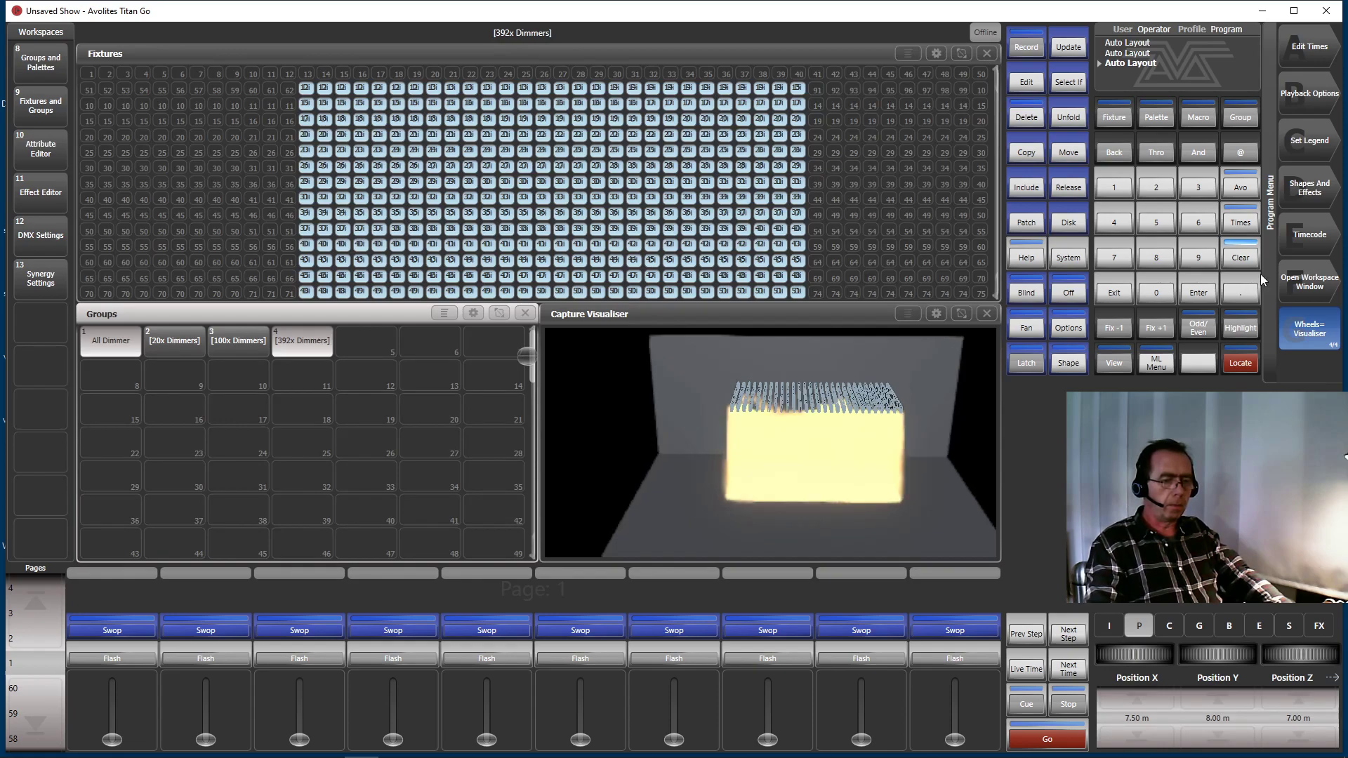
Select the first row's first and last dimmers and the third row's first dimmer, then clear the programmer.
click(309, 89)
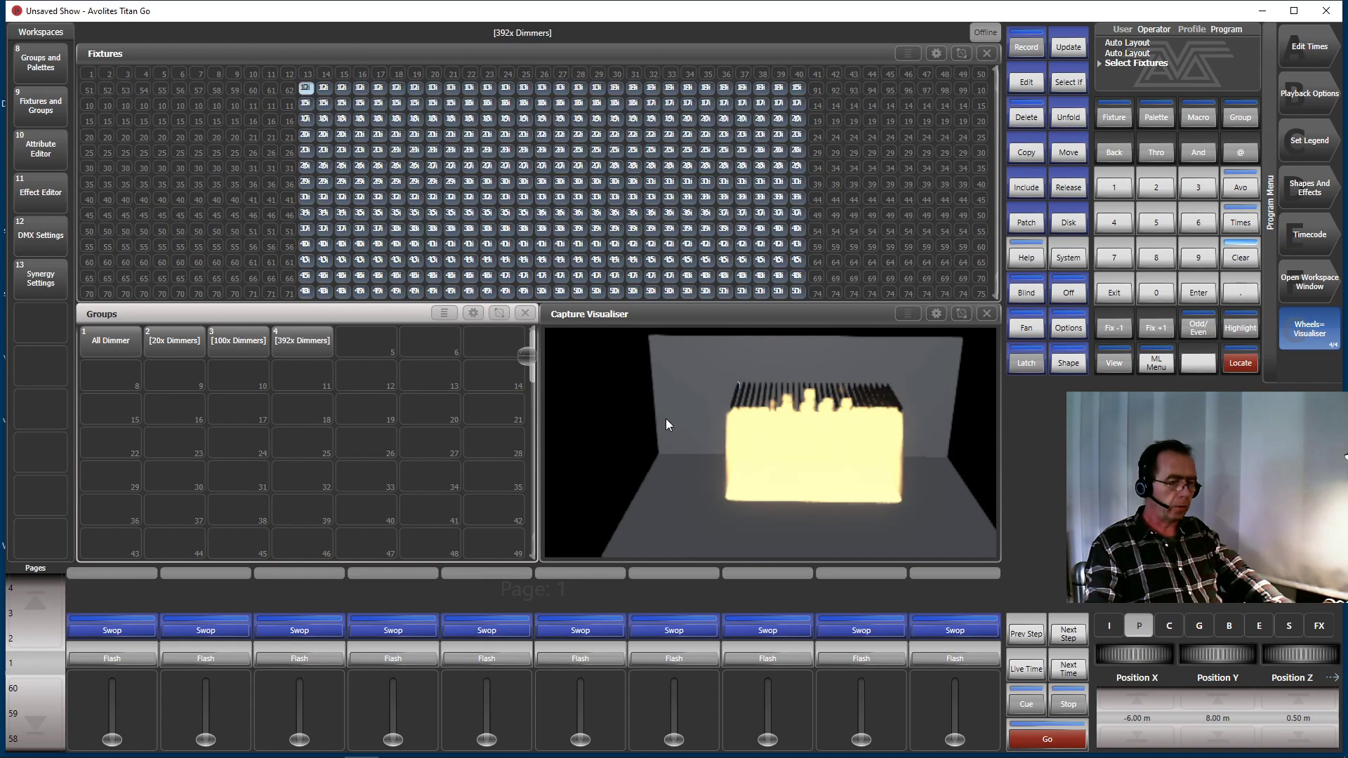
click(797, 89)
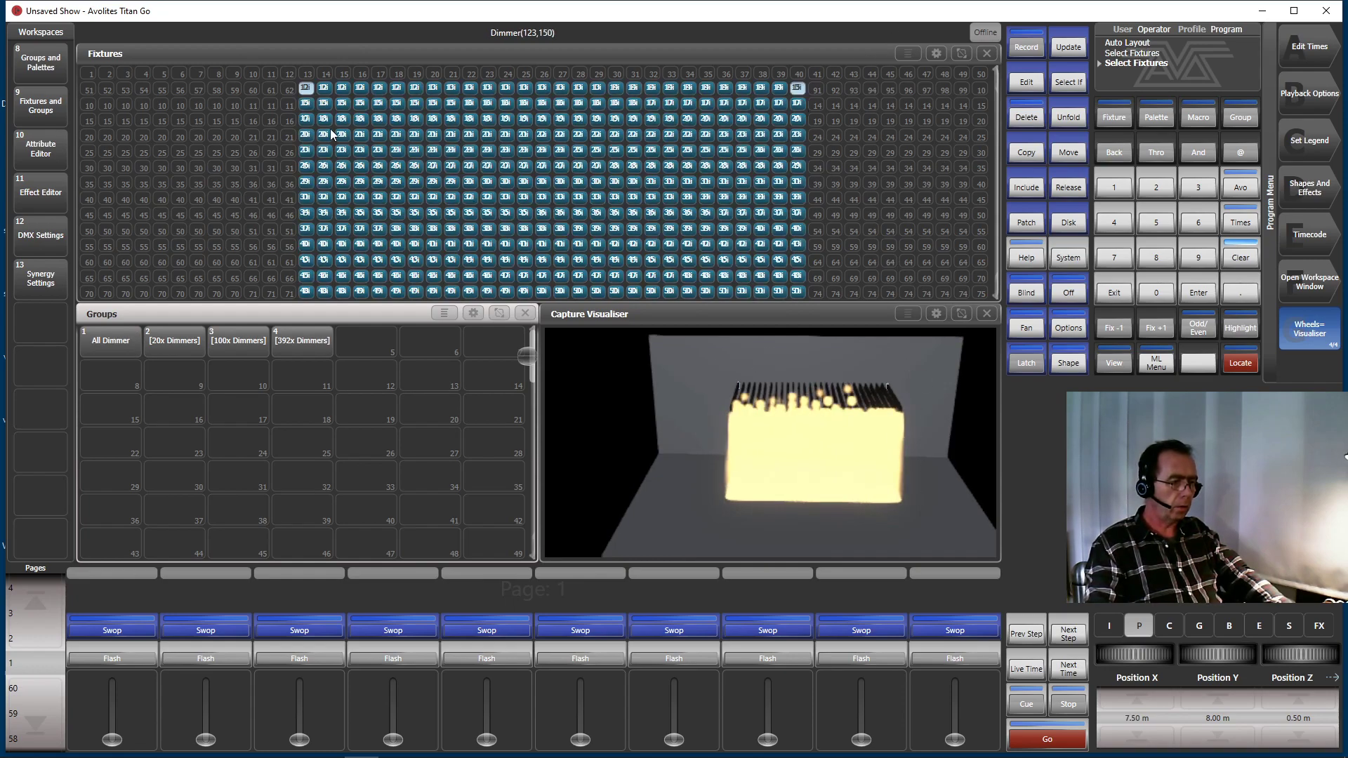
click(305, 120)
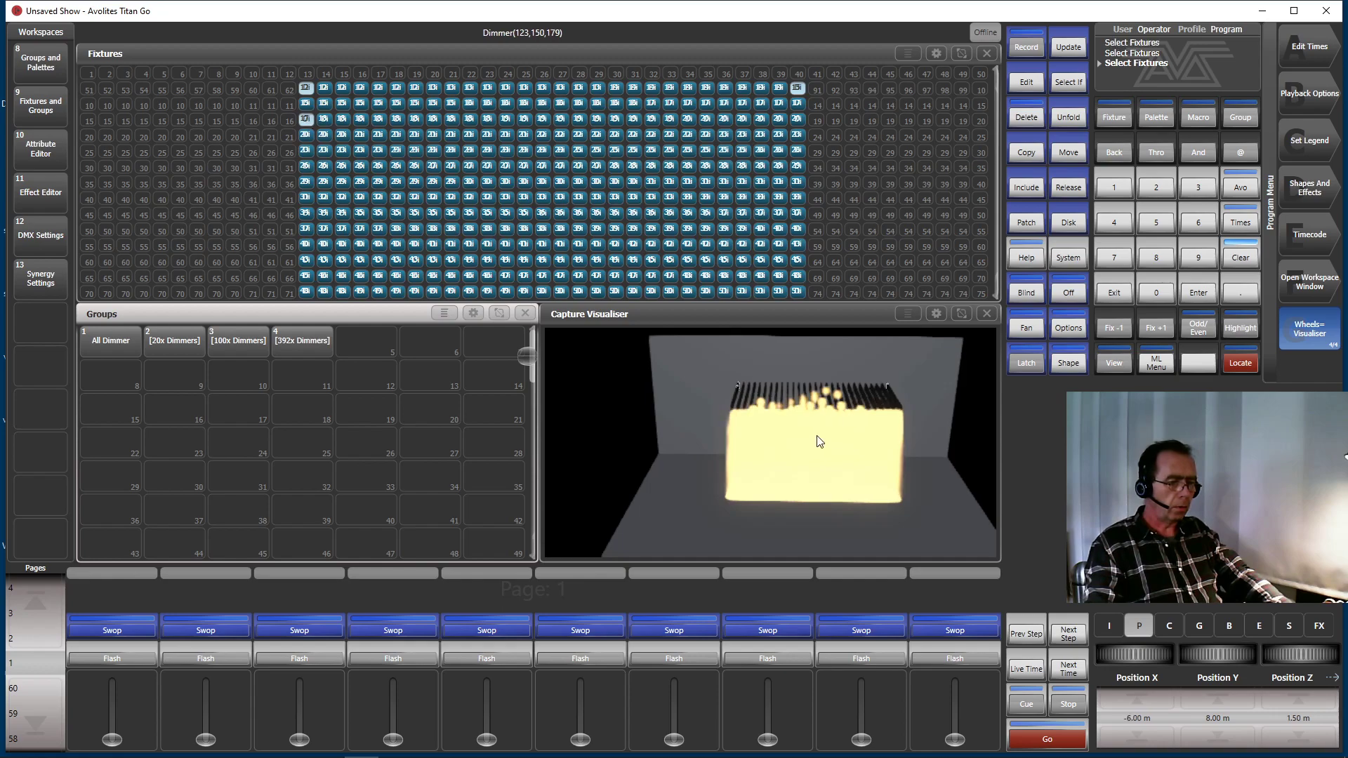
click(1235, 258)
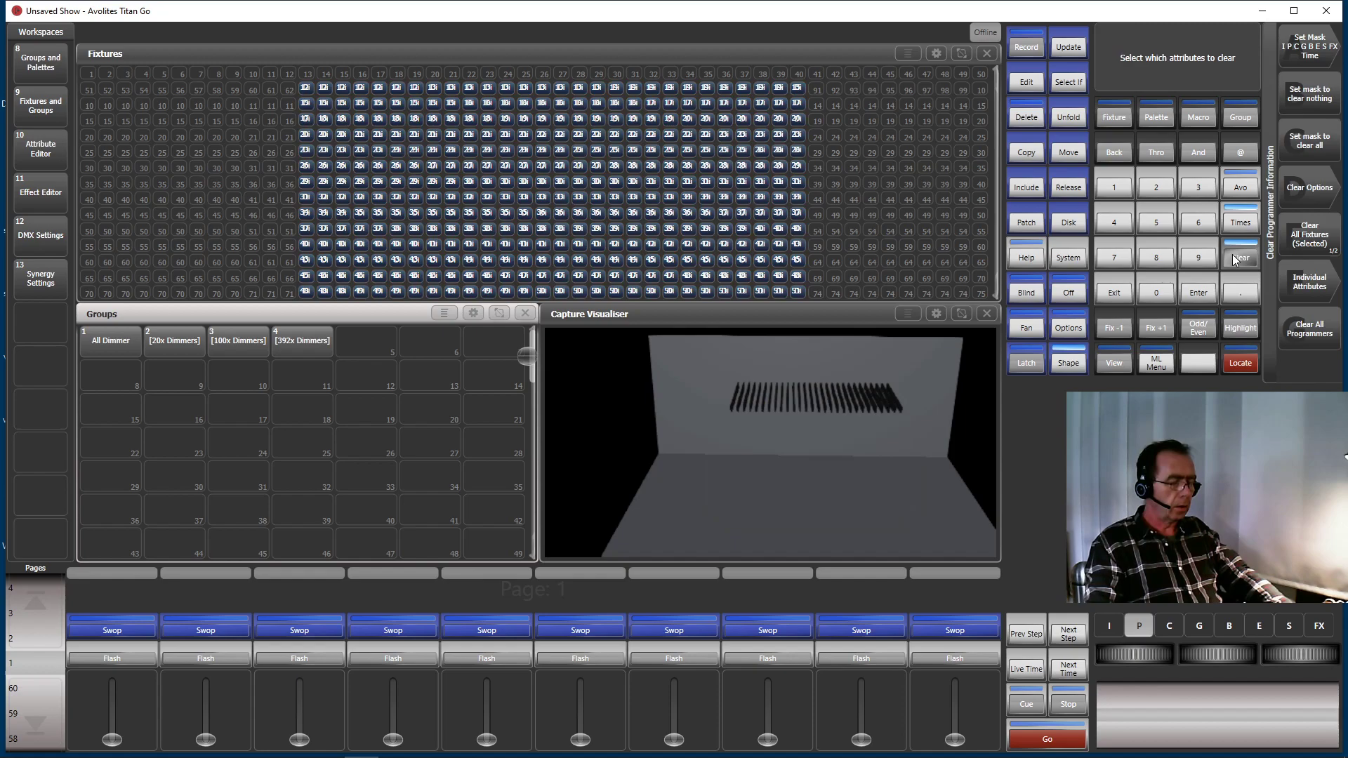
click(1235, 259)
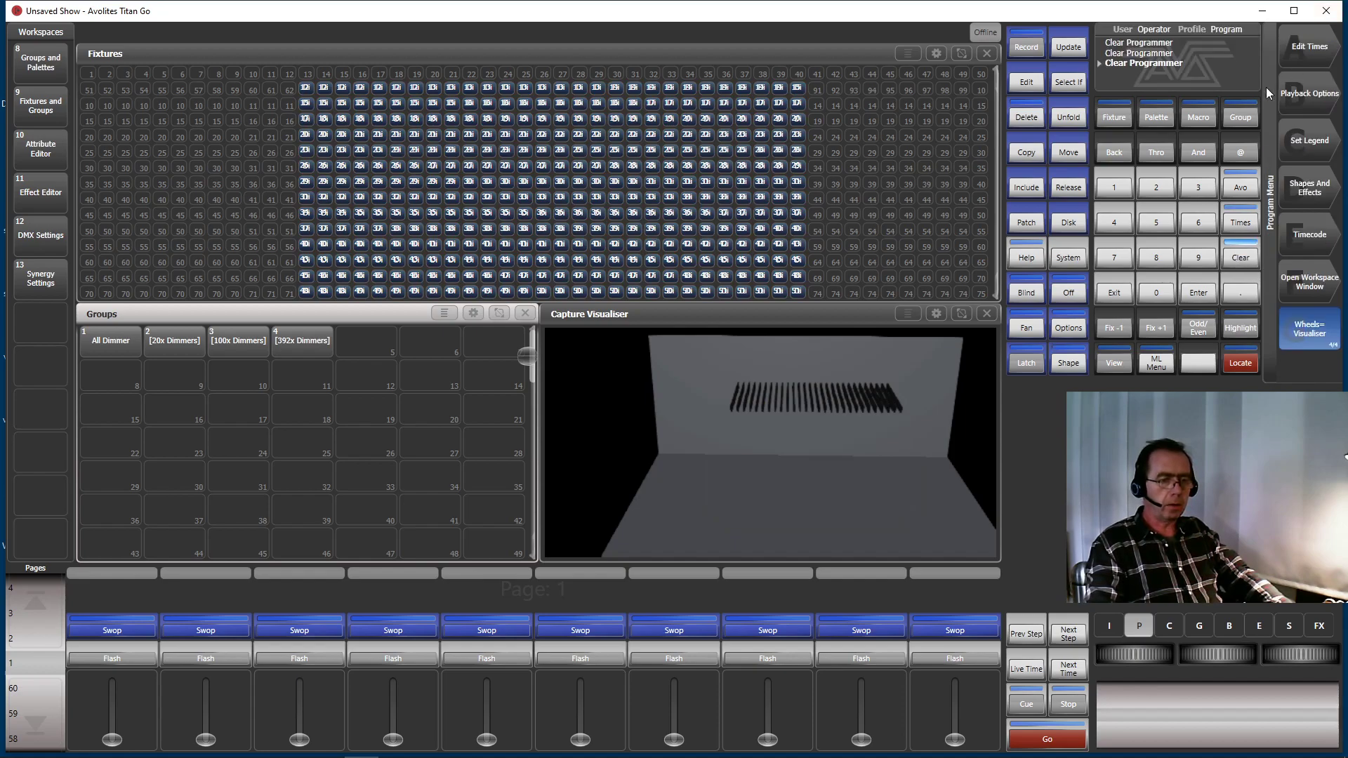
Create a Pixel Mapper effect for the 392x Dimmers group.
click(1305, 191)
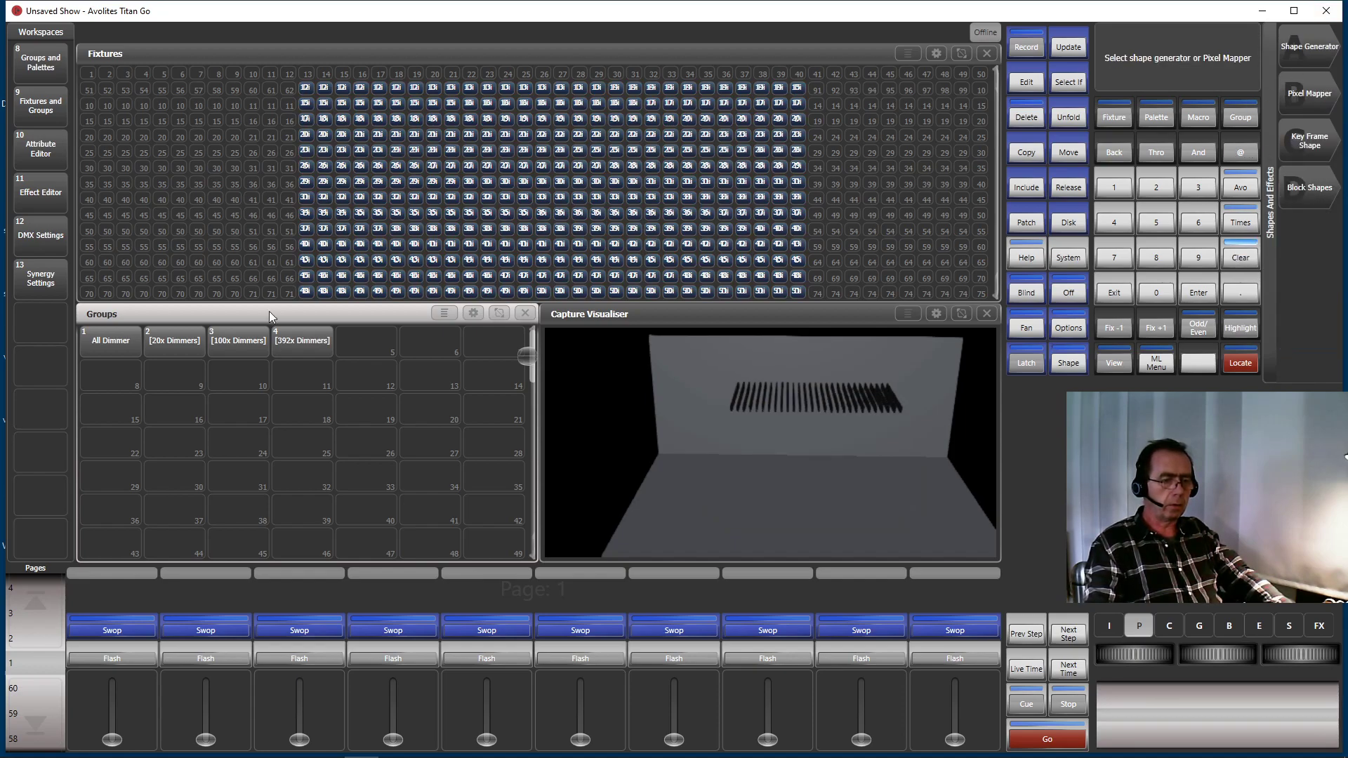
click(302, 341)
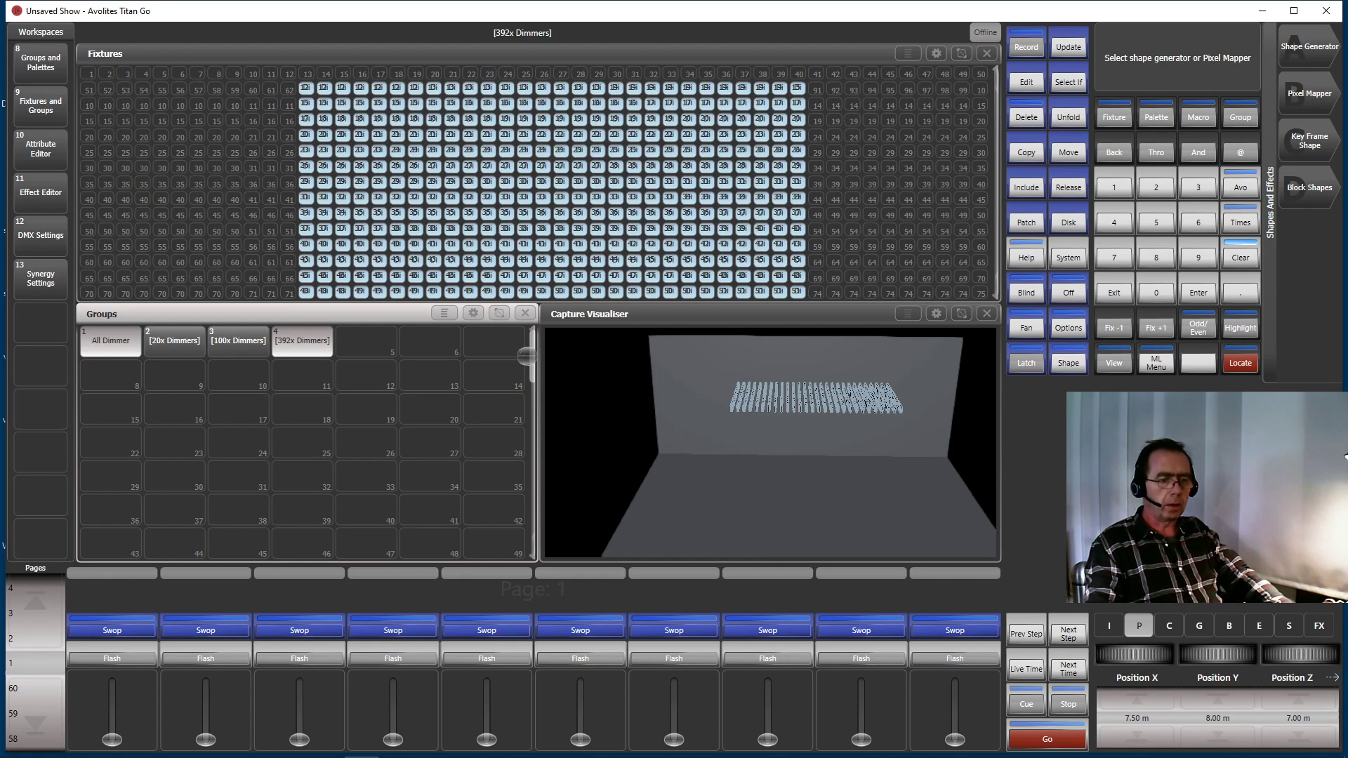
click(1306, 89)
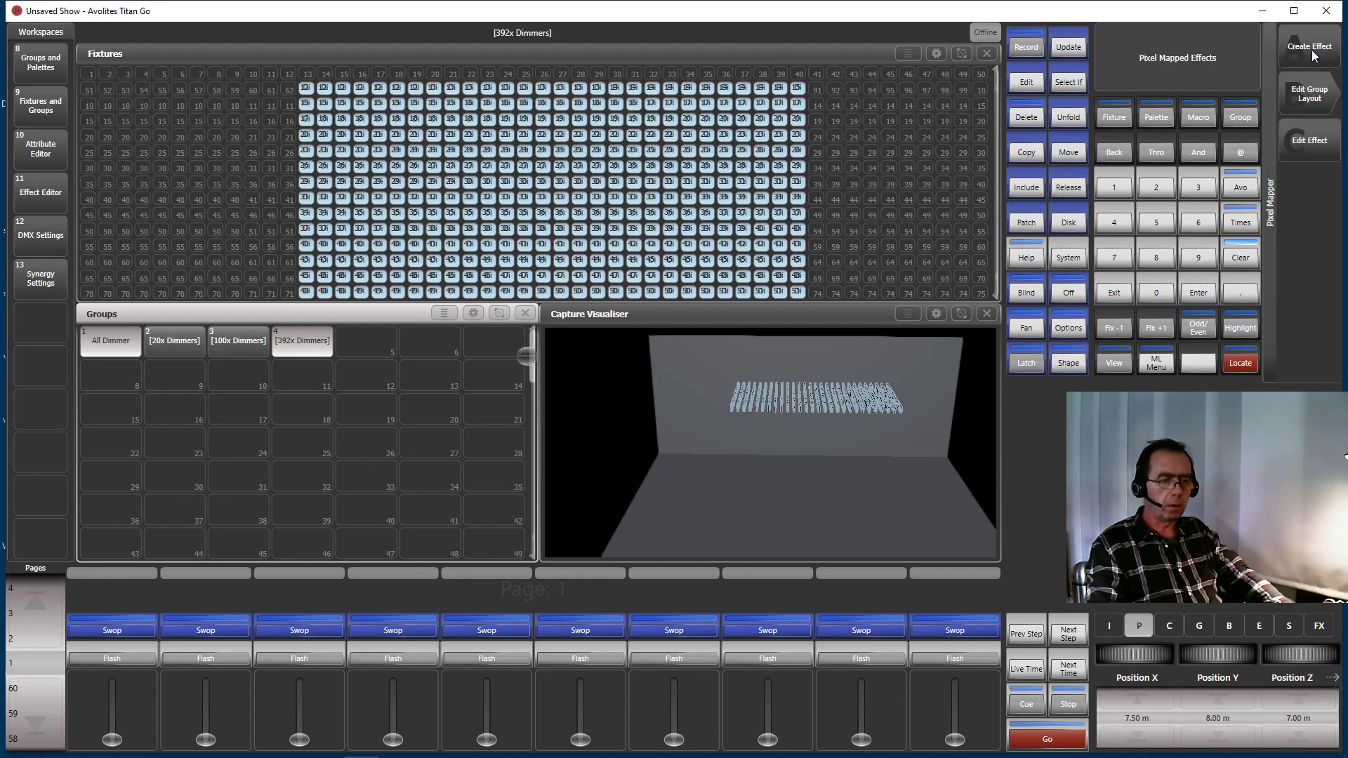
click(1313, 54)
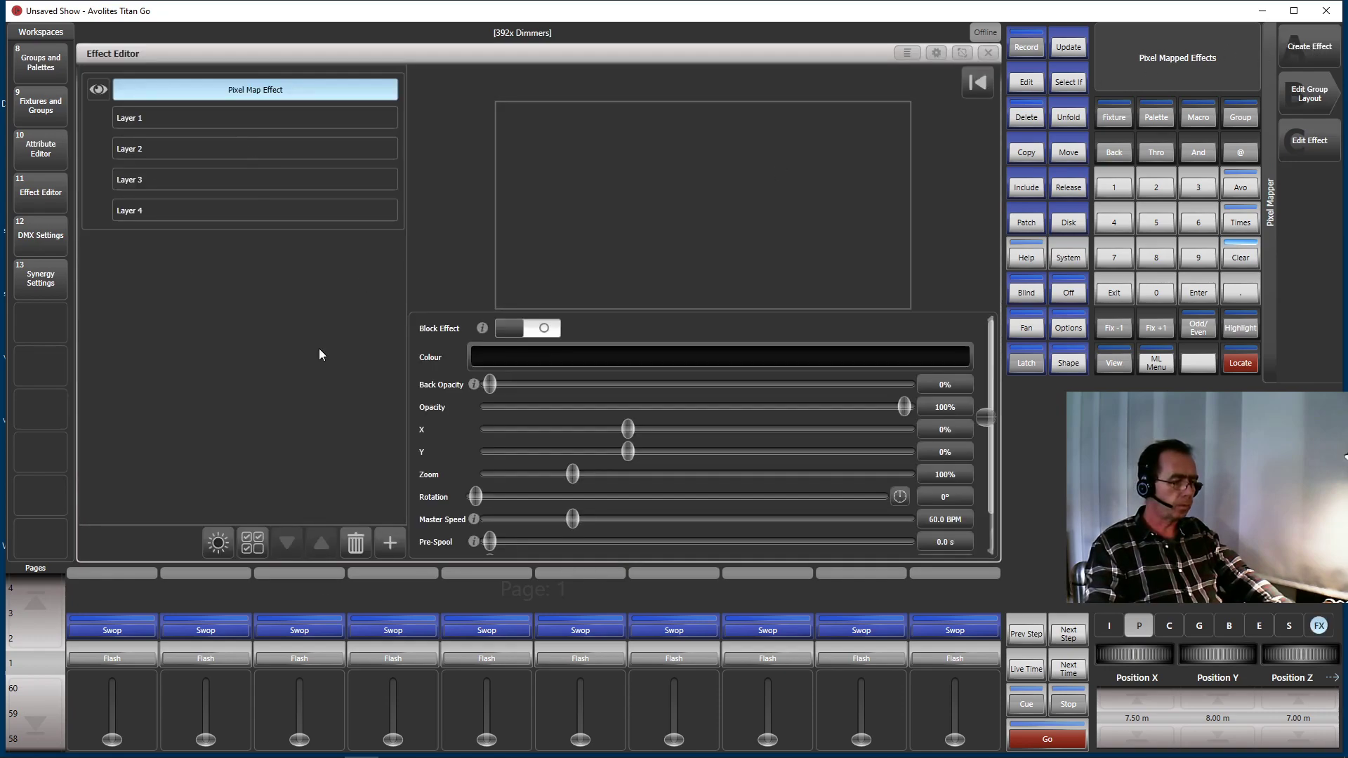
Add a block element to Layer 1 of the pixel map effect and set its width to 12%.
click(387, 547)
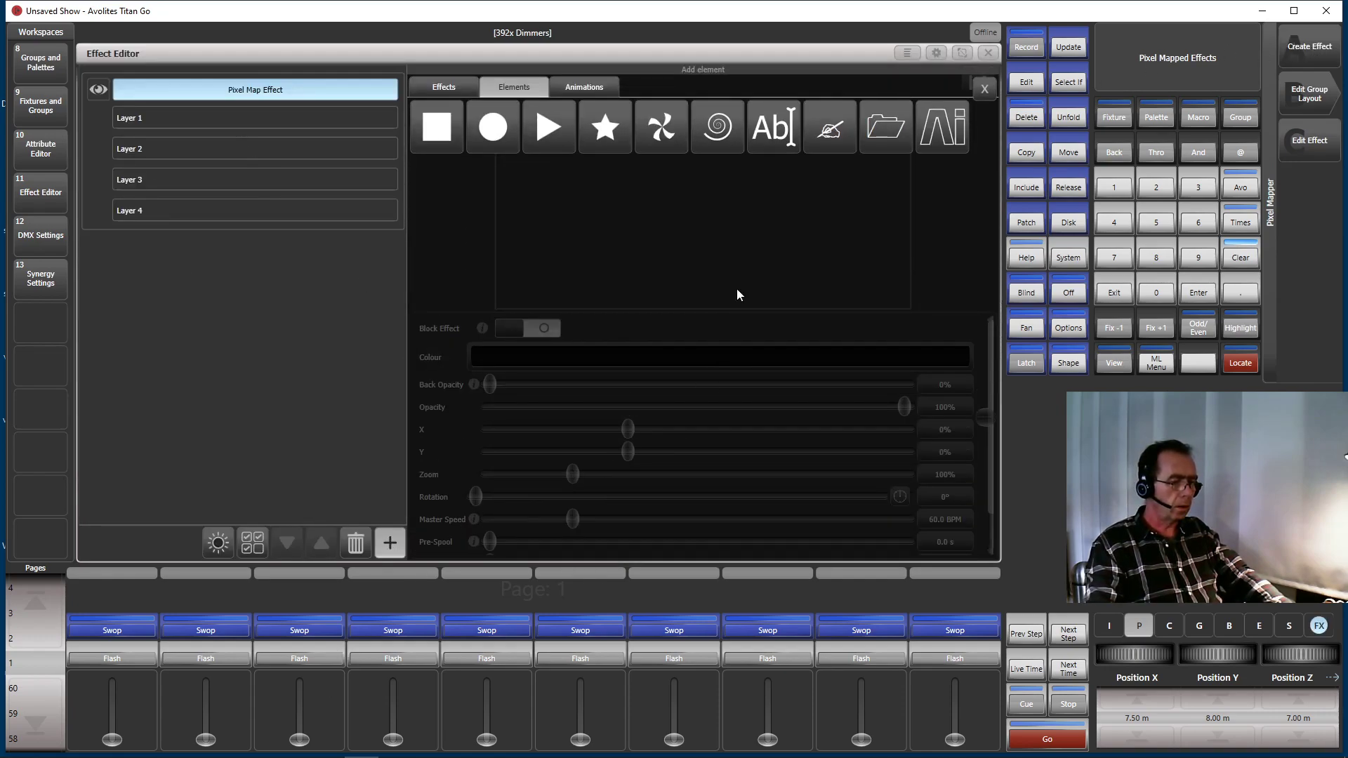
click(448, 125)
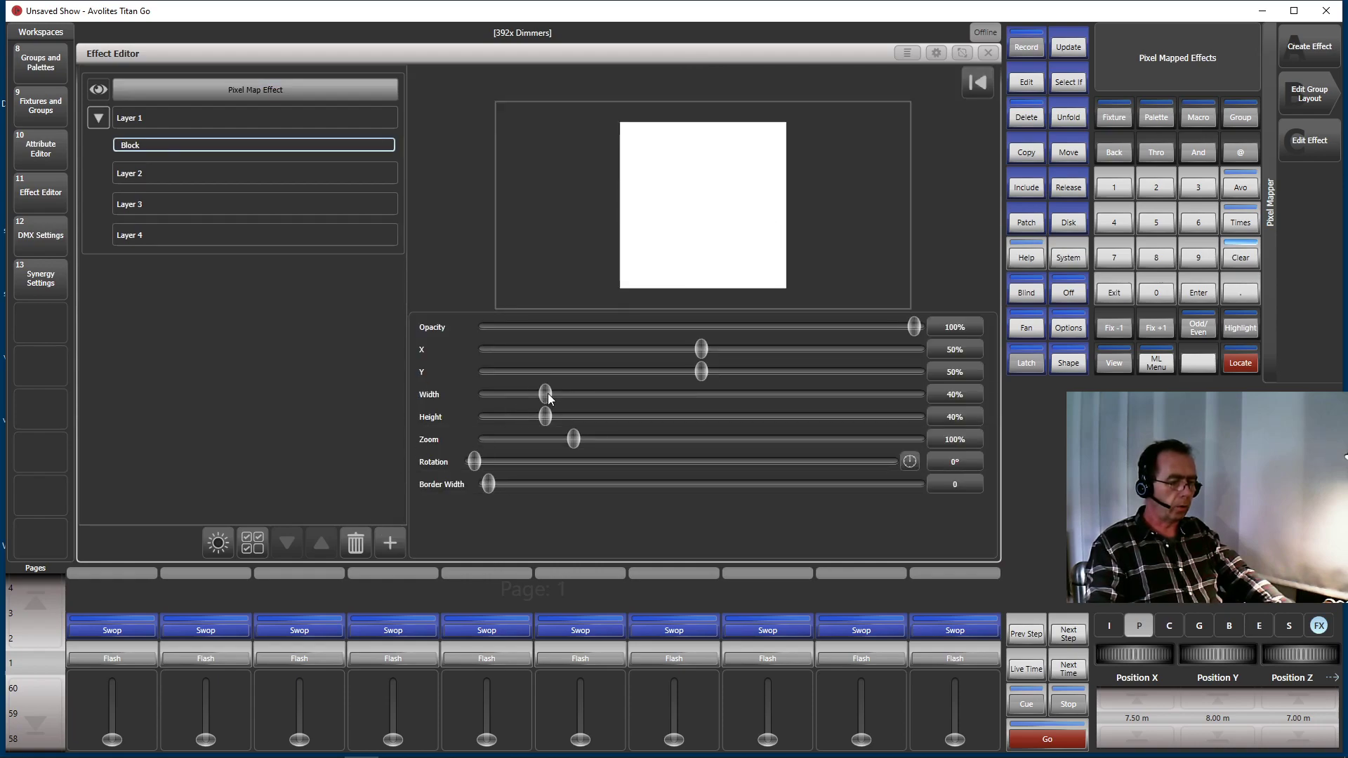
drag(549, 394, 509, 403)
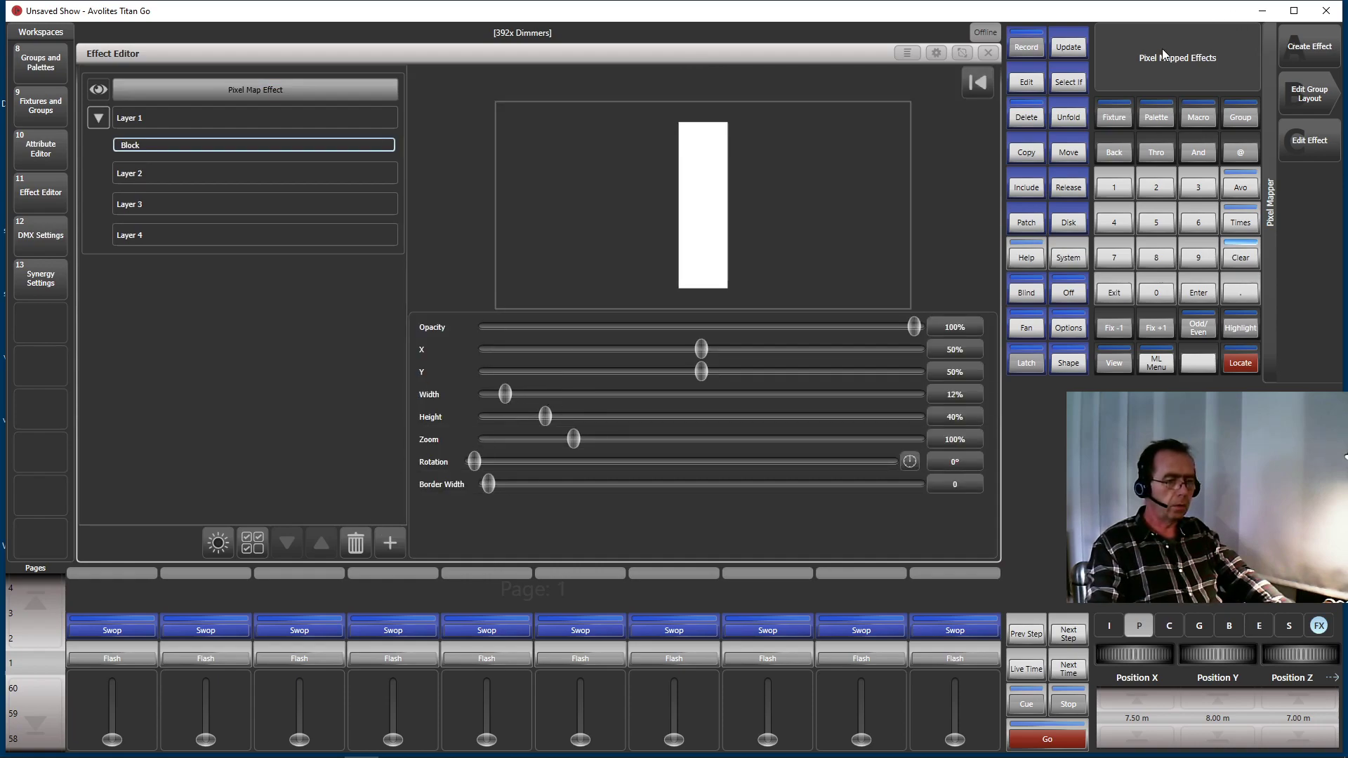
Resize the Effect Editor to sit above the Groups and Capture Visualiser windows, and set the block's width to 1% and height to 95%.
click(961, 51)
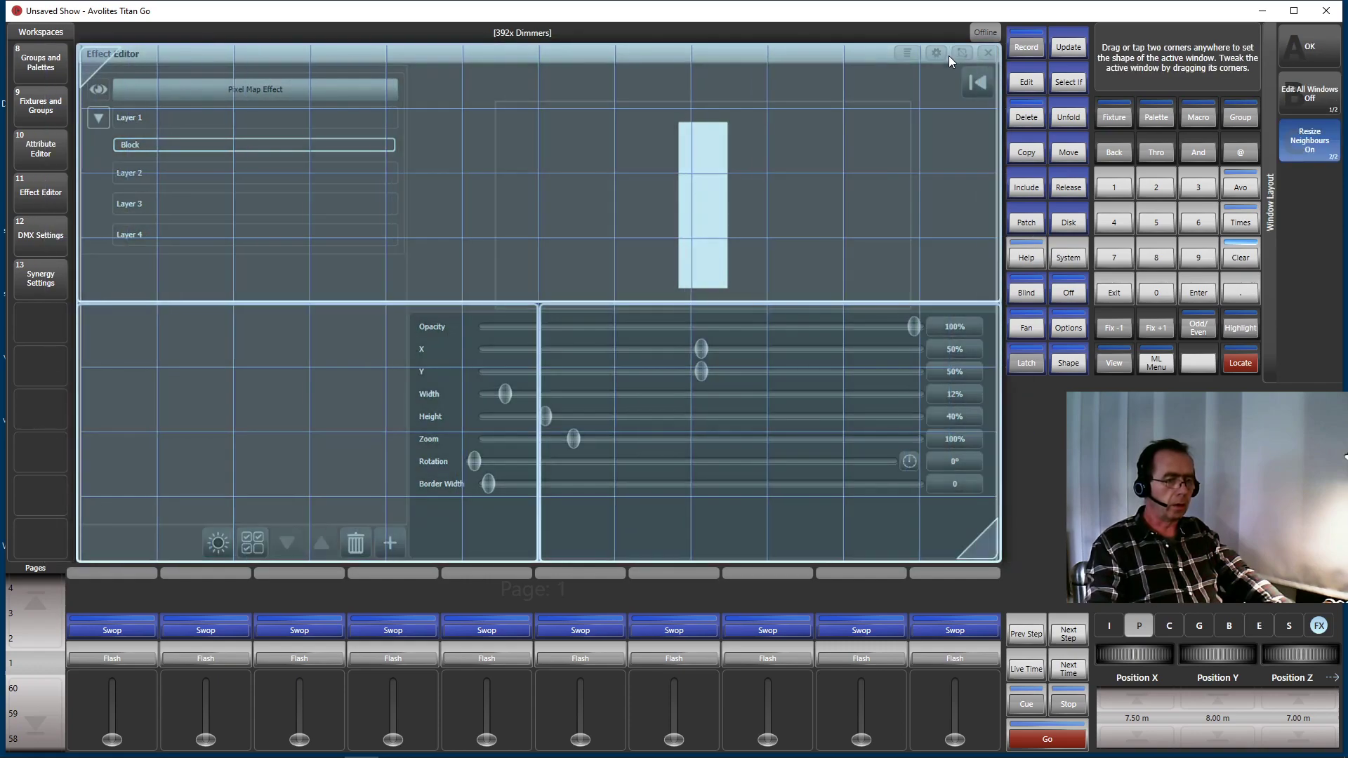
drag(142, 97, 1009, 257)
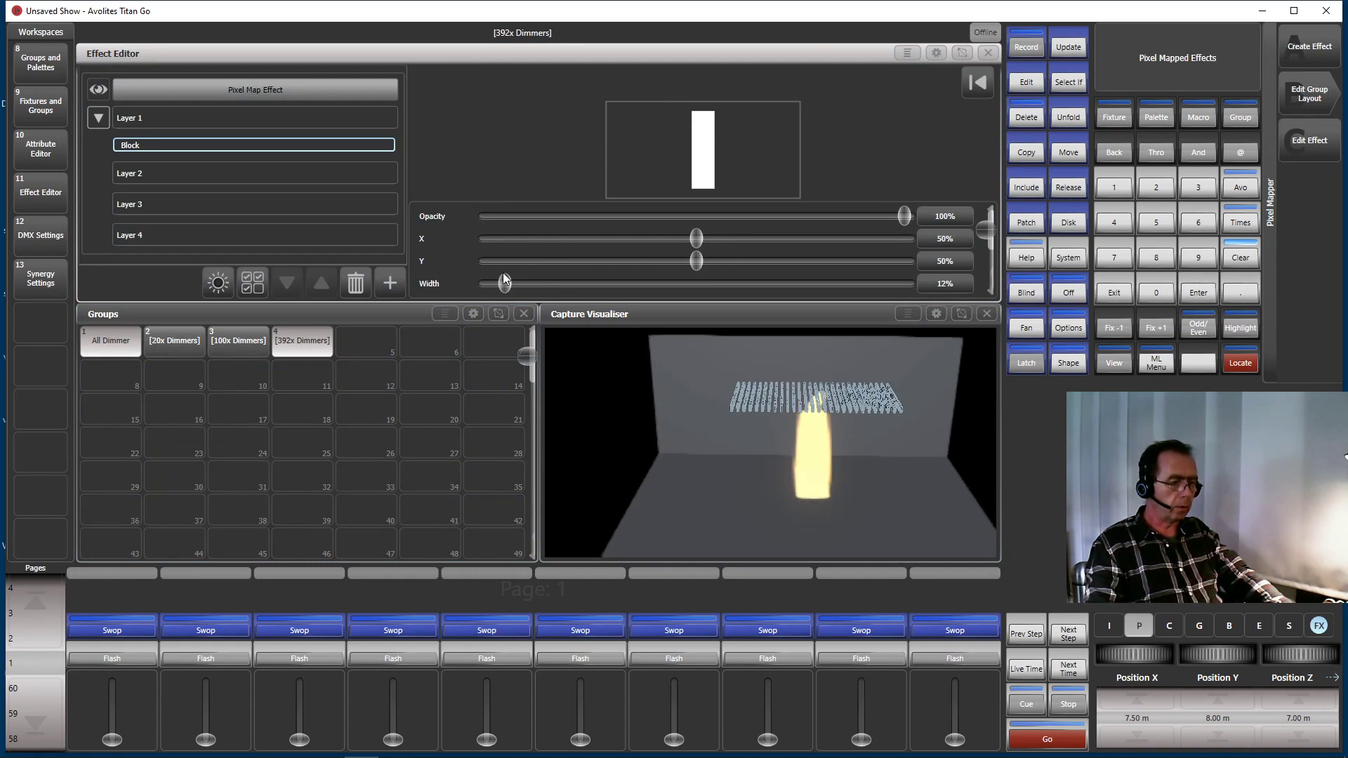
mouse_move(504, 274)
mouse_down()
mouse_move(481, 287)
mouse_move(513, 285)
mouse_move(491, 284)
mouse_up()
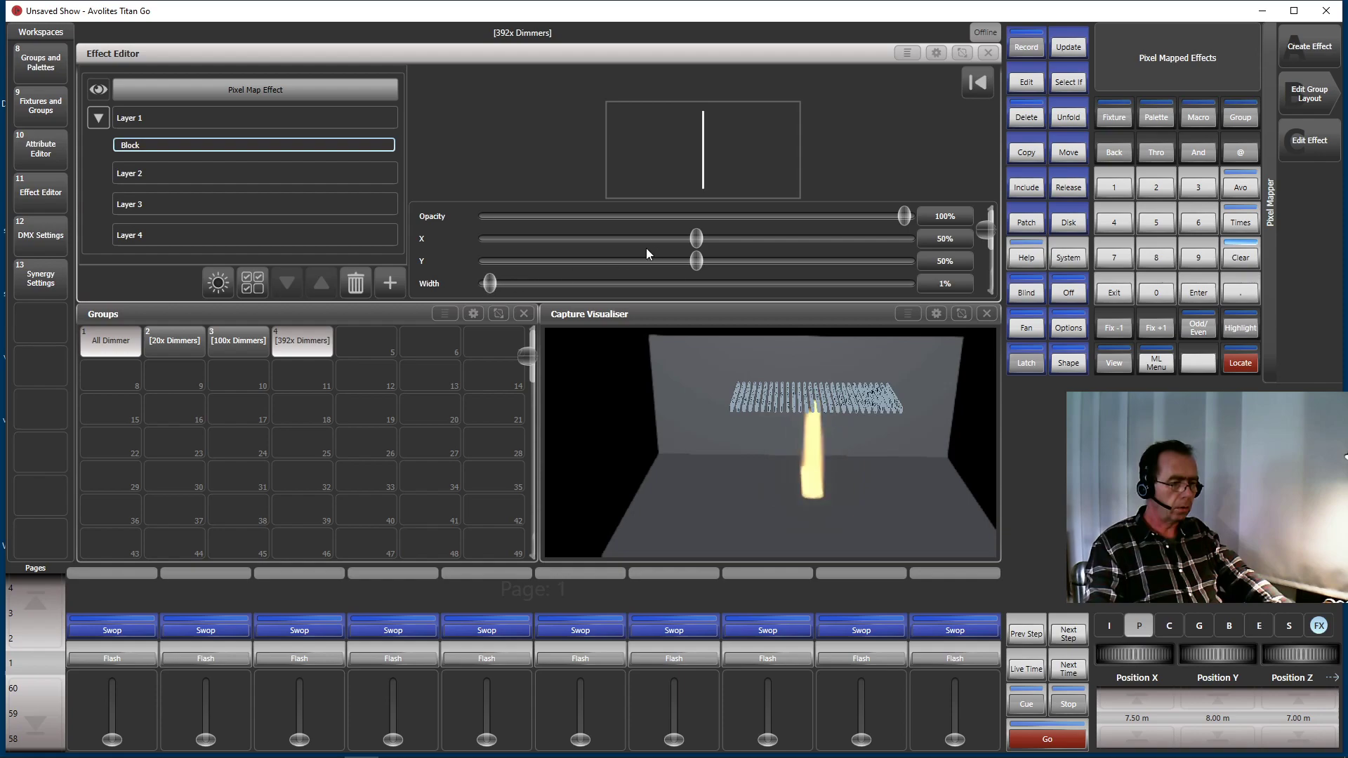
scroll(648, 242, down, 3)
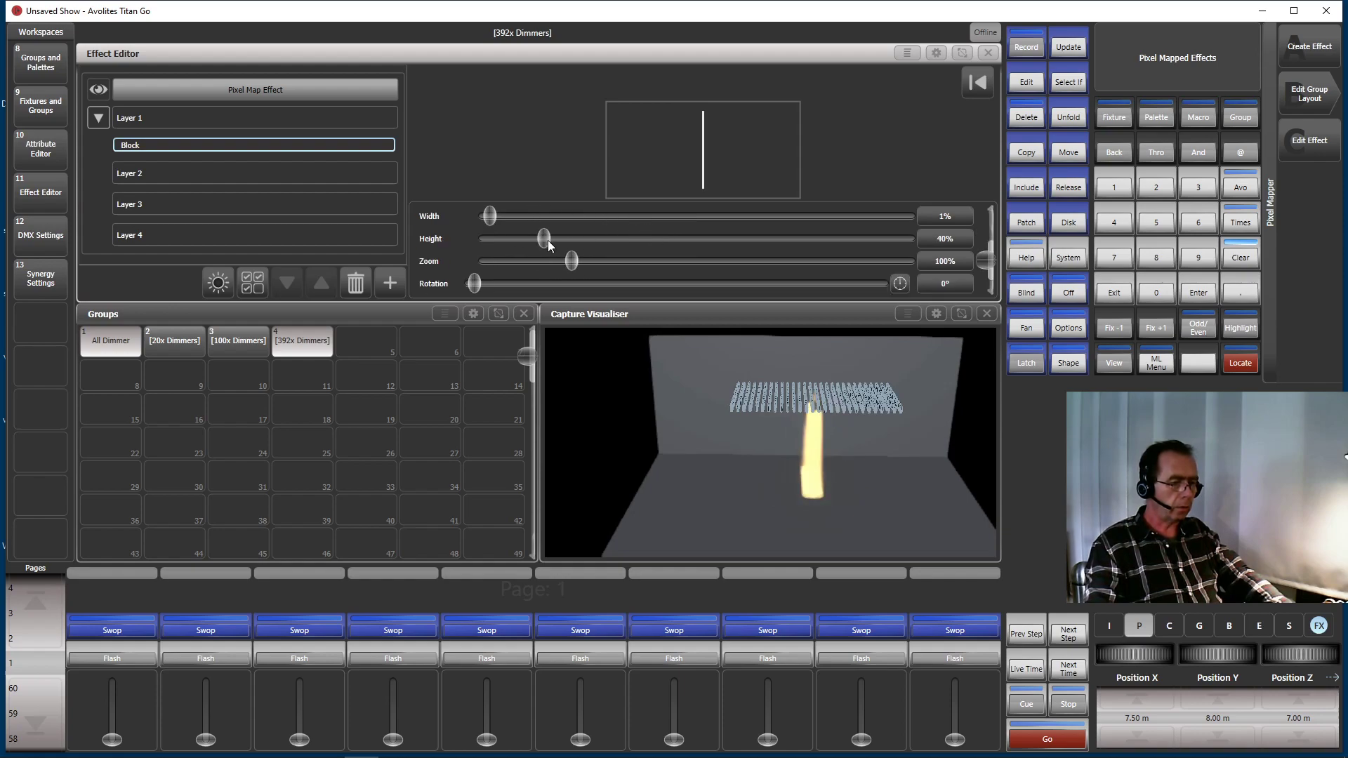
drag(547, 241, 623, 242)
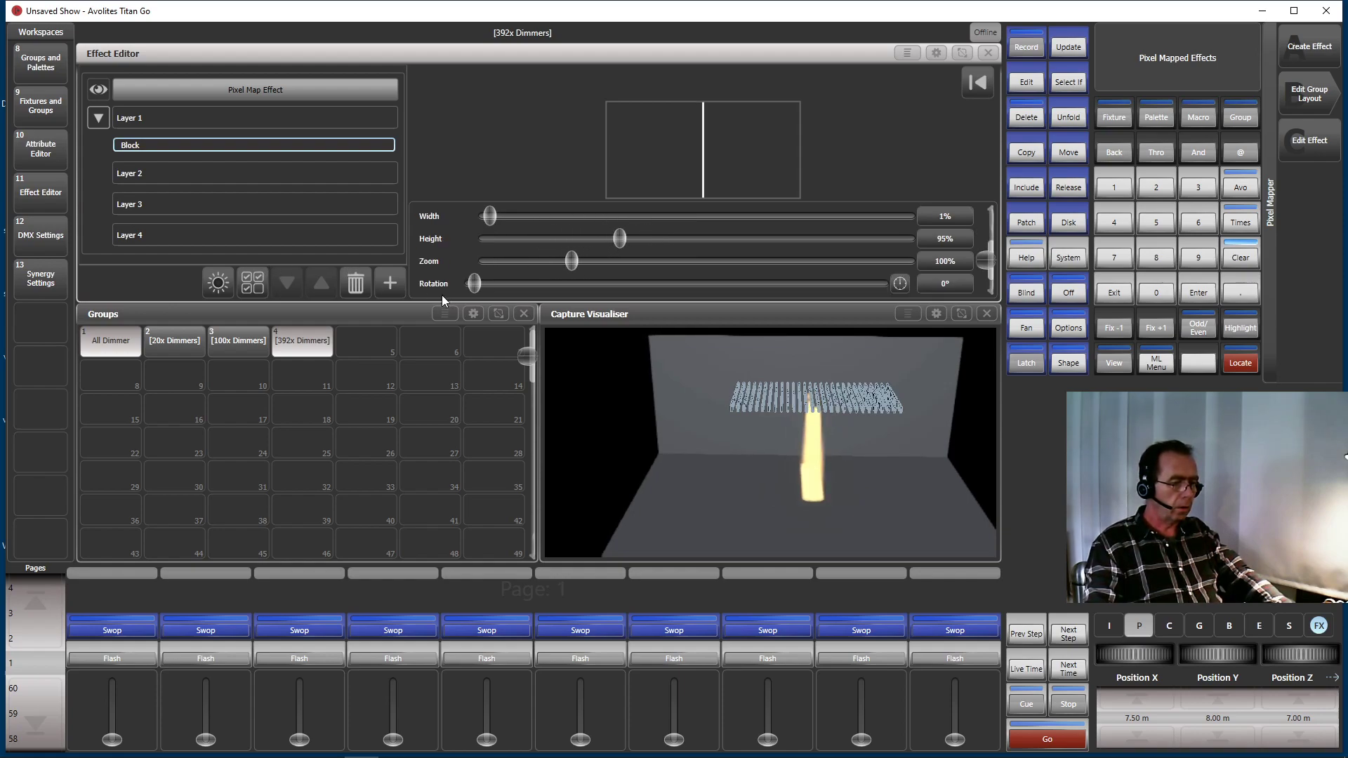
Add a Spin Animation to the block and a Motion Blur to the pixel map effect.
click(389, 282)
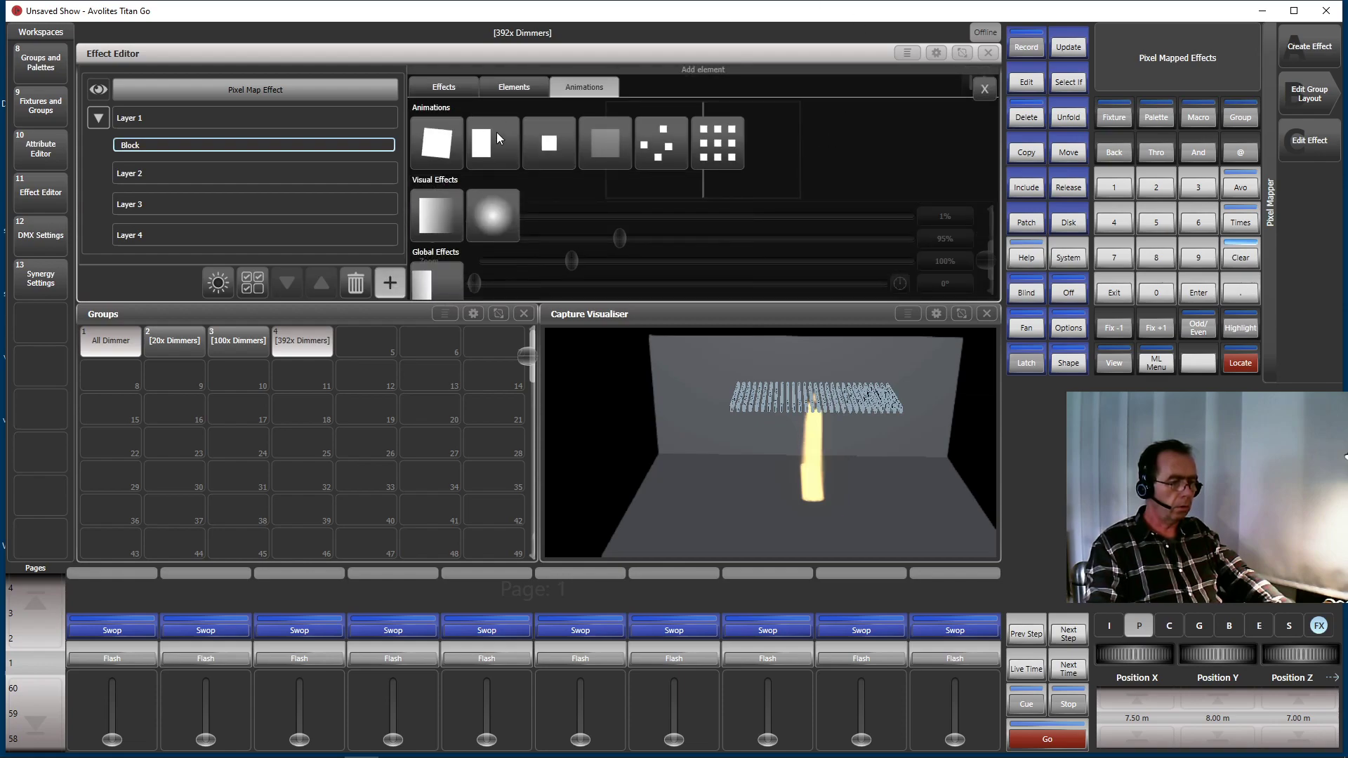
click(437, 144)
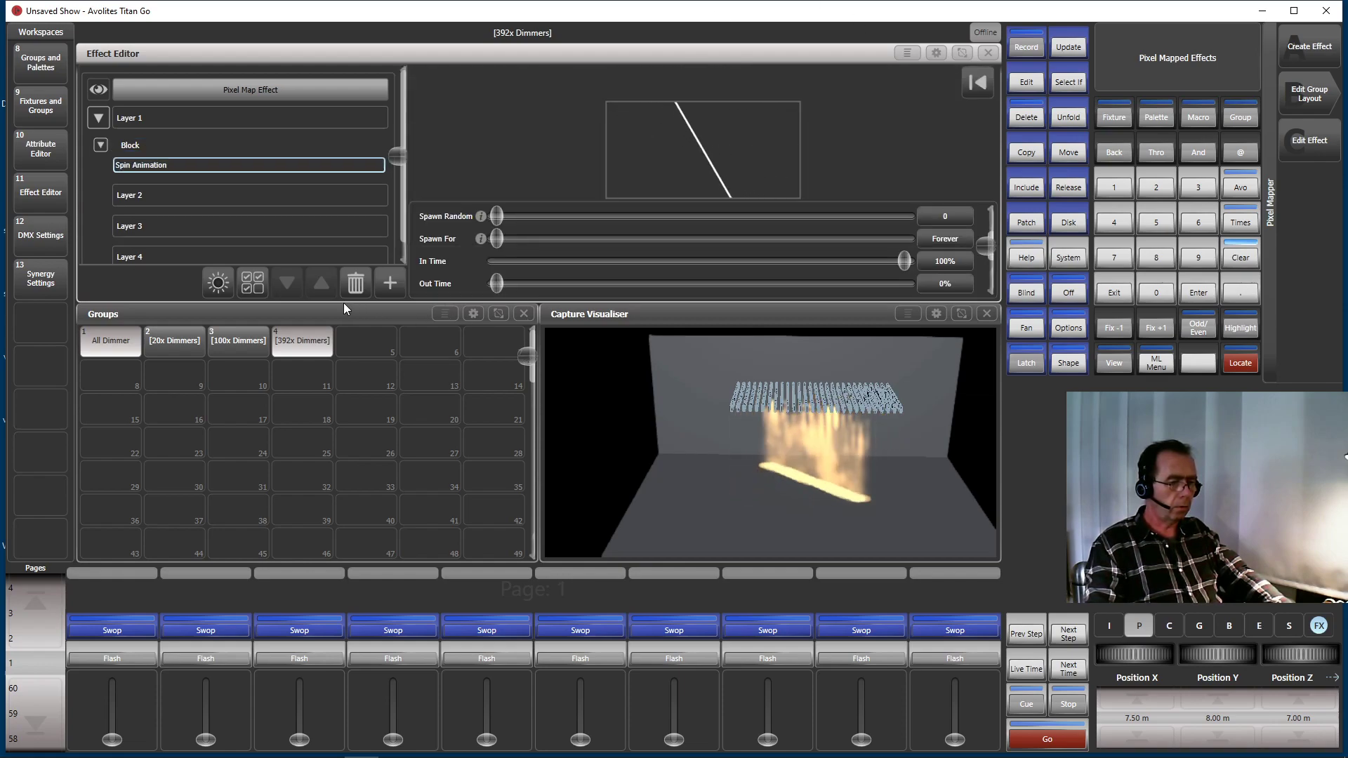
click(390, 282)
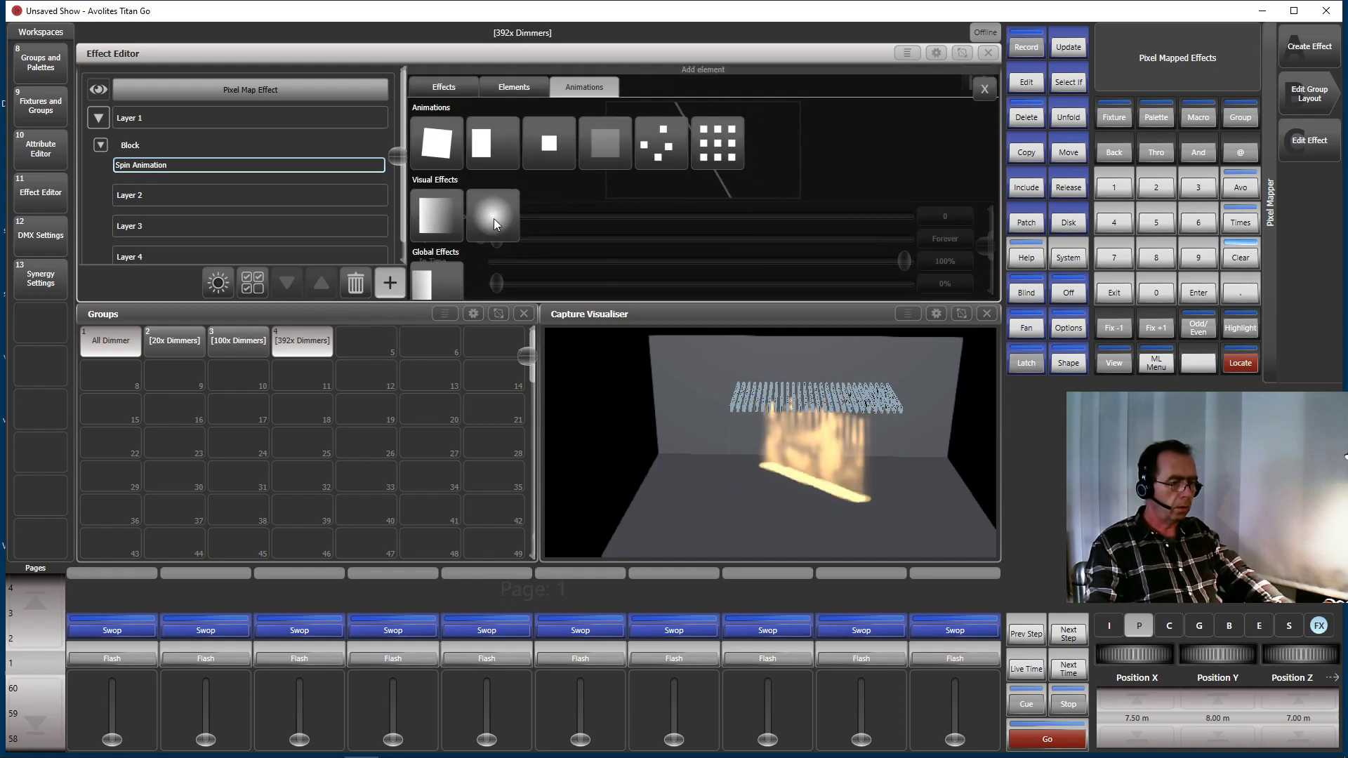
click(443, 279)
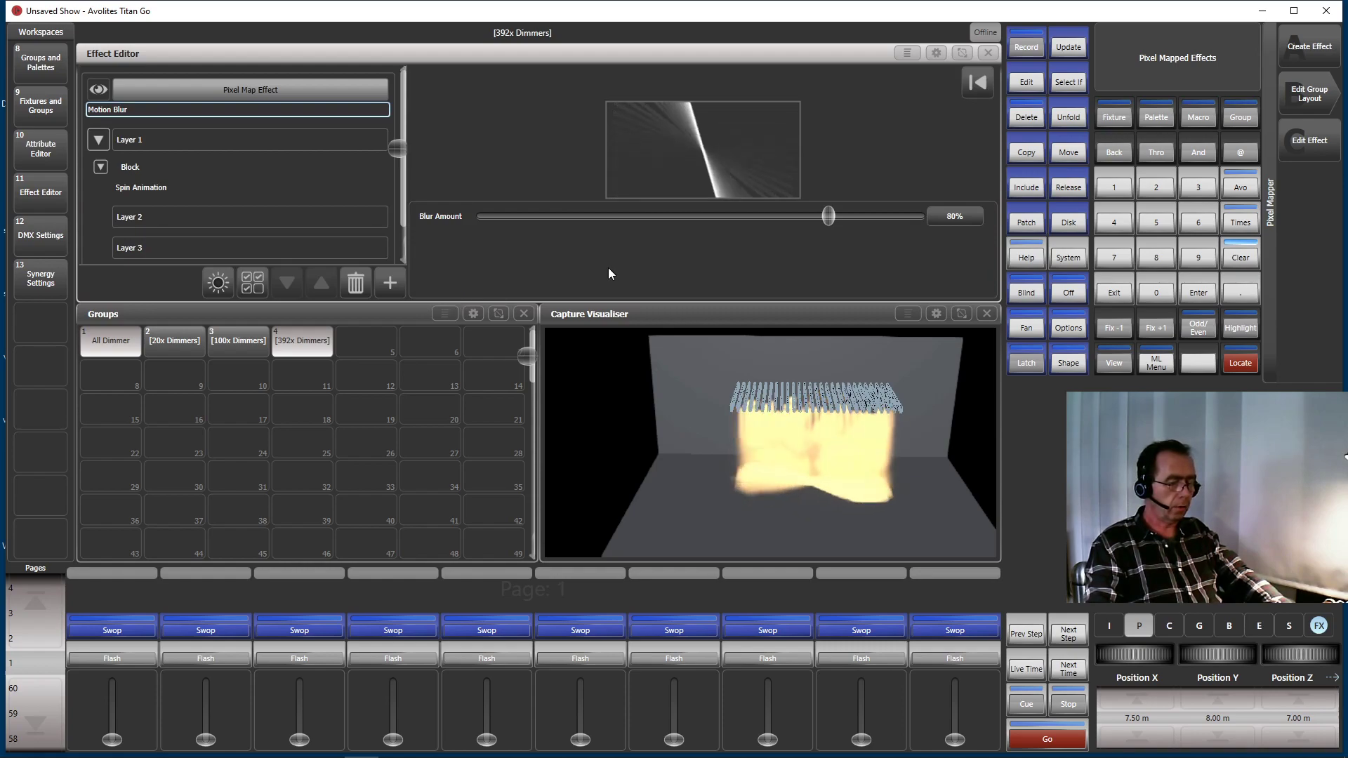
Record the pixel map effect as a cue on the first playback fader and leave the Pixel Mapper.
click(1026, 47)
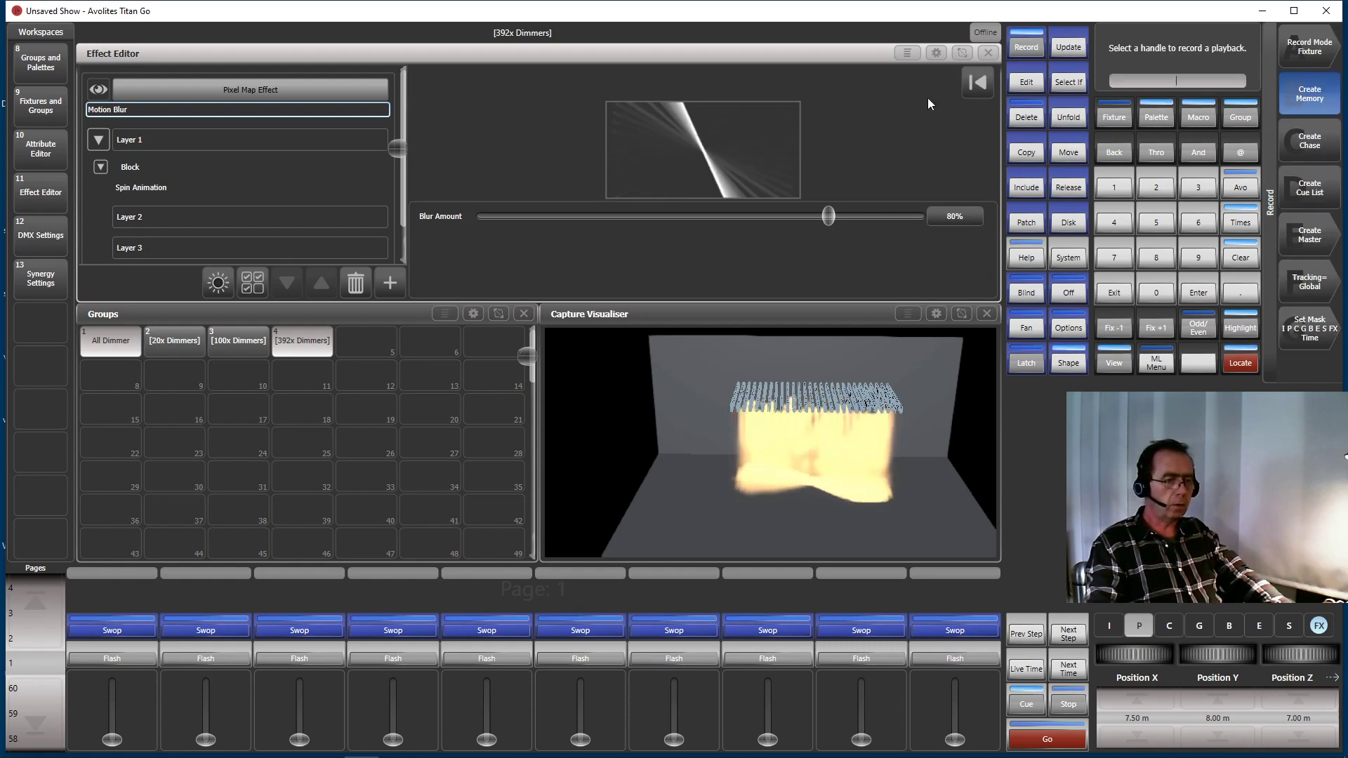
click(104, 630)
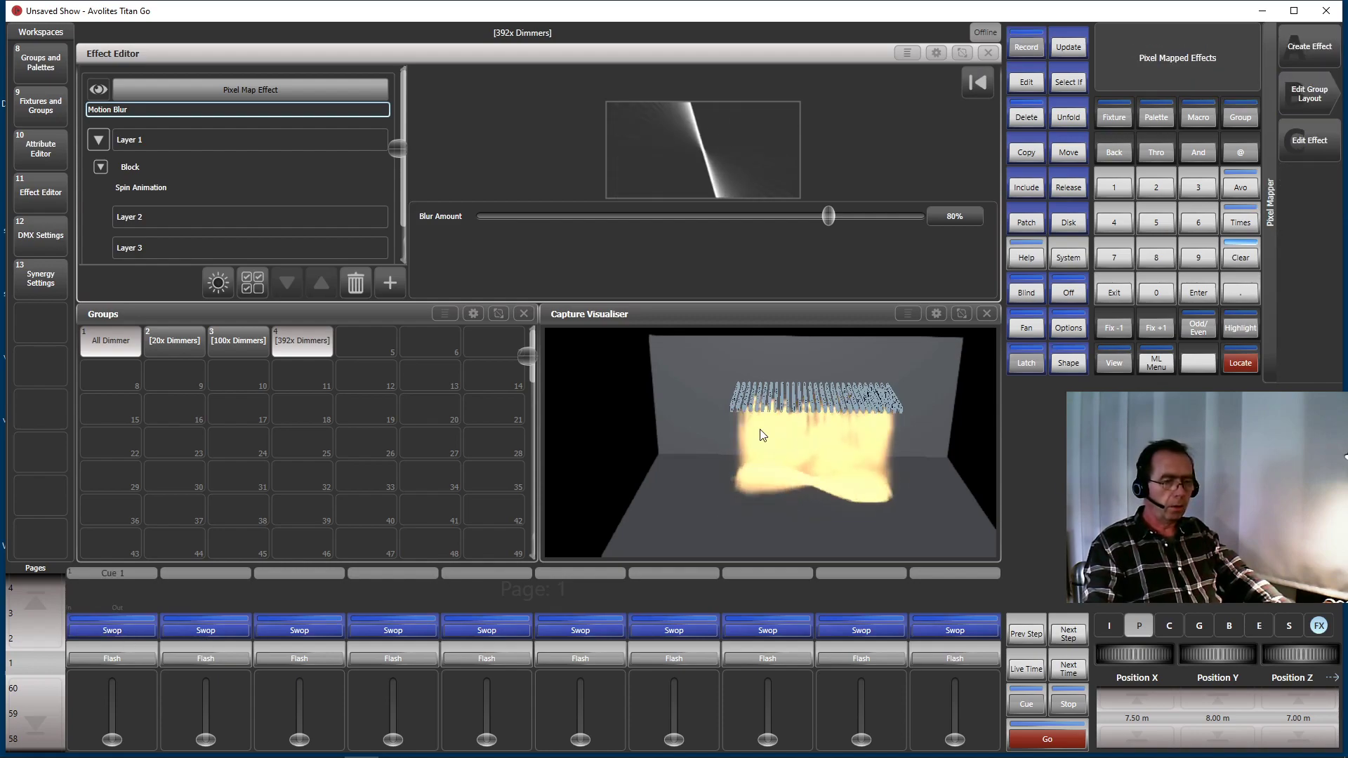
click(1113, 295)
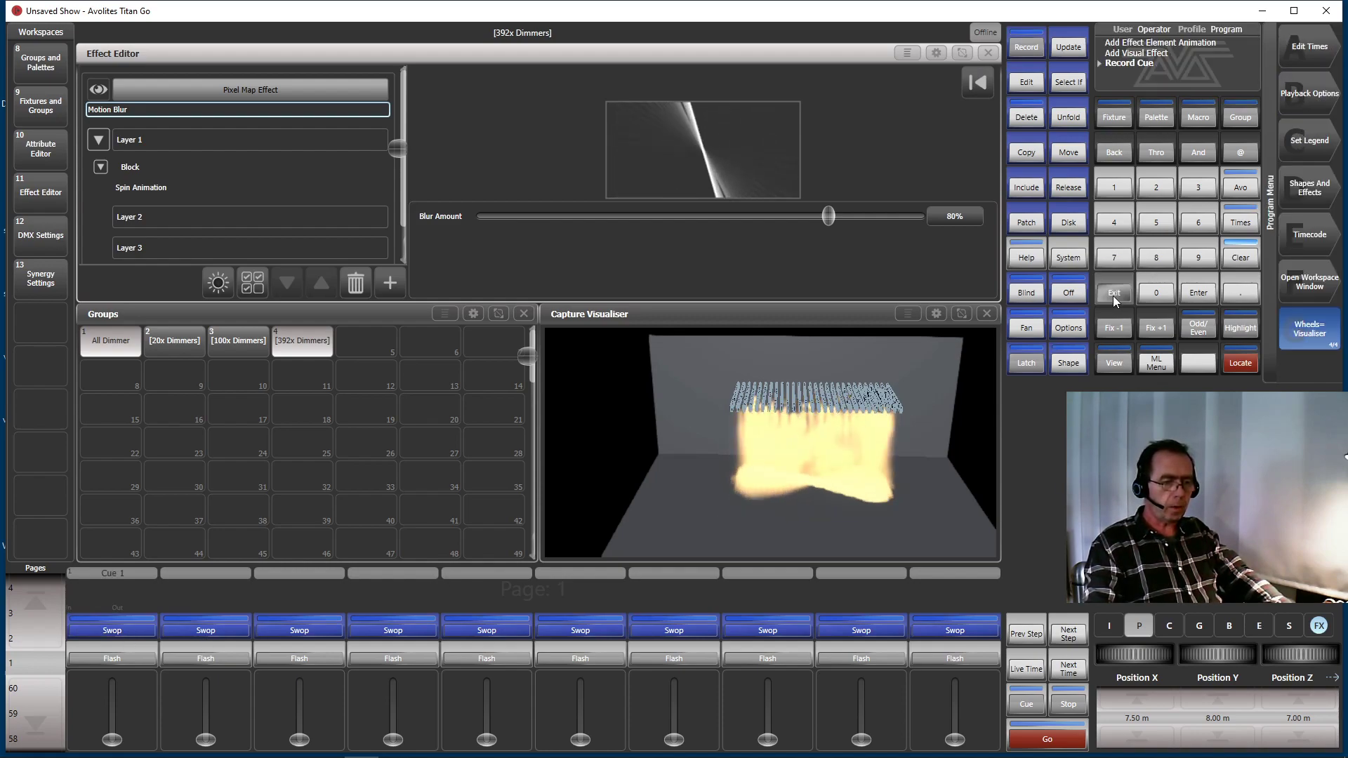